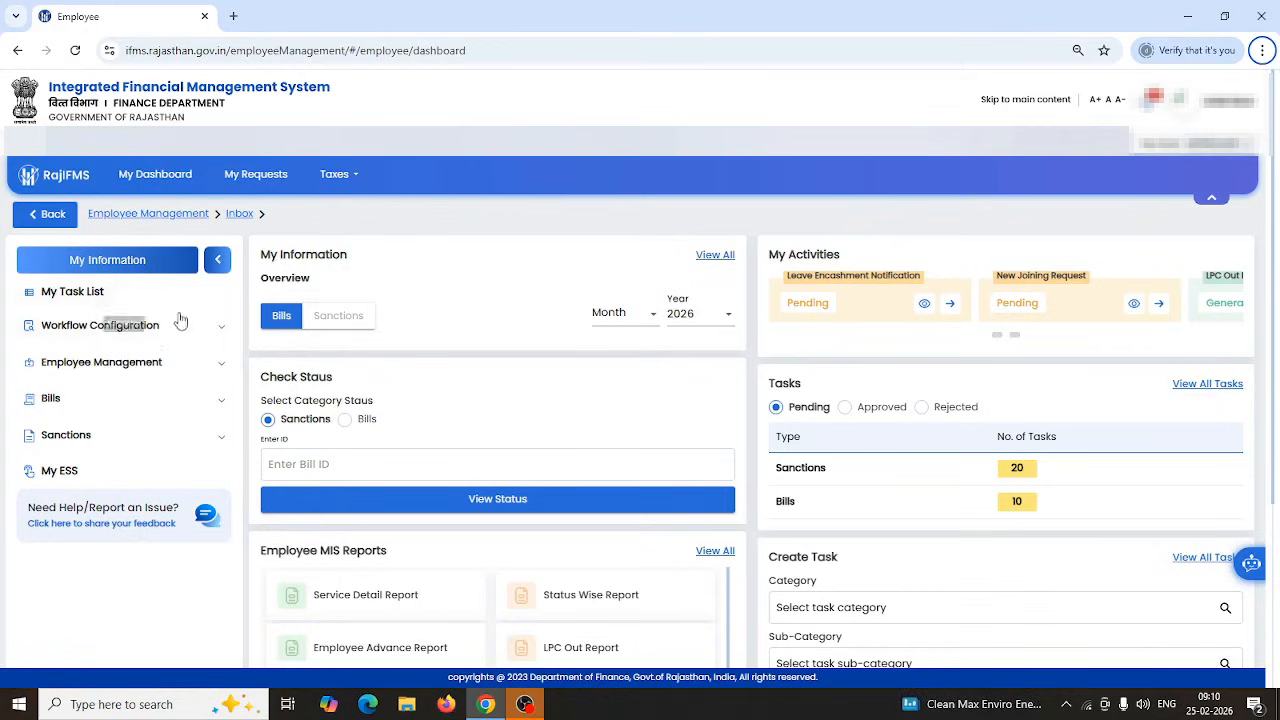
Go to Employee Management > Employee Modification > Service details.
{"action": "left_click", "coordinate": [223, 366]}
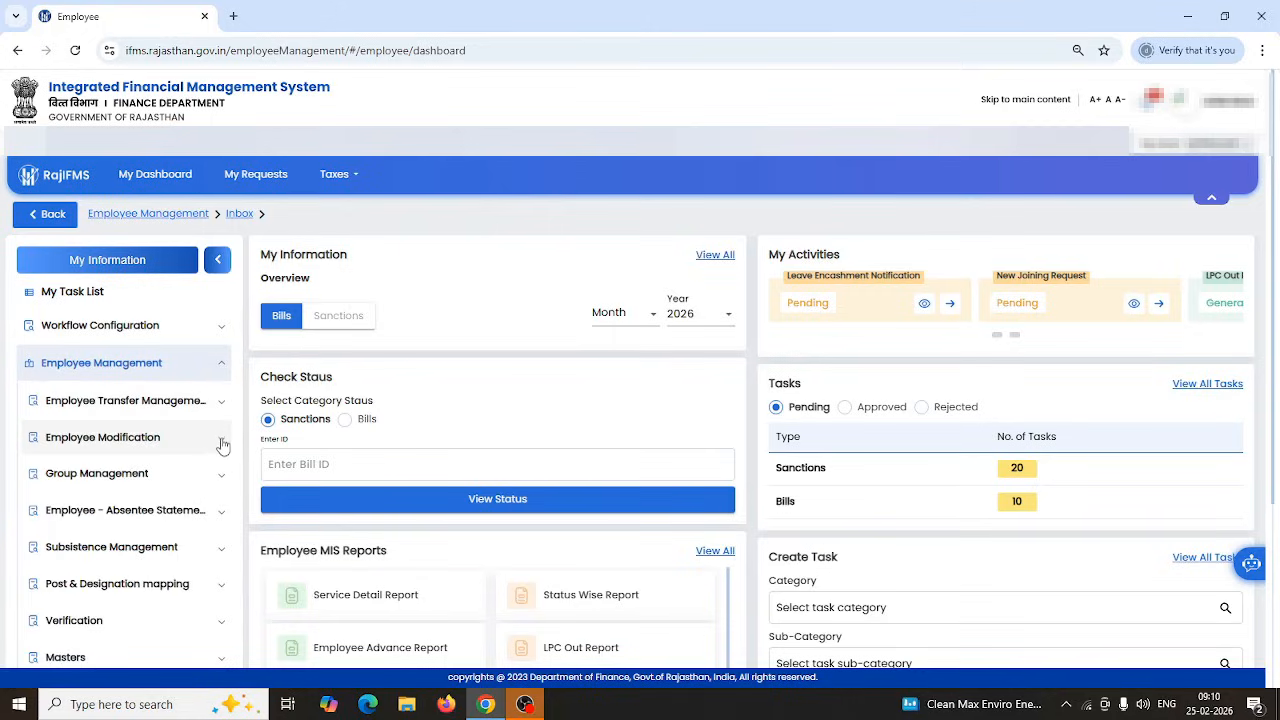
{"action": "left_click", "coordinate": [222, 441]}
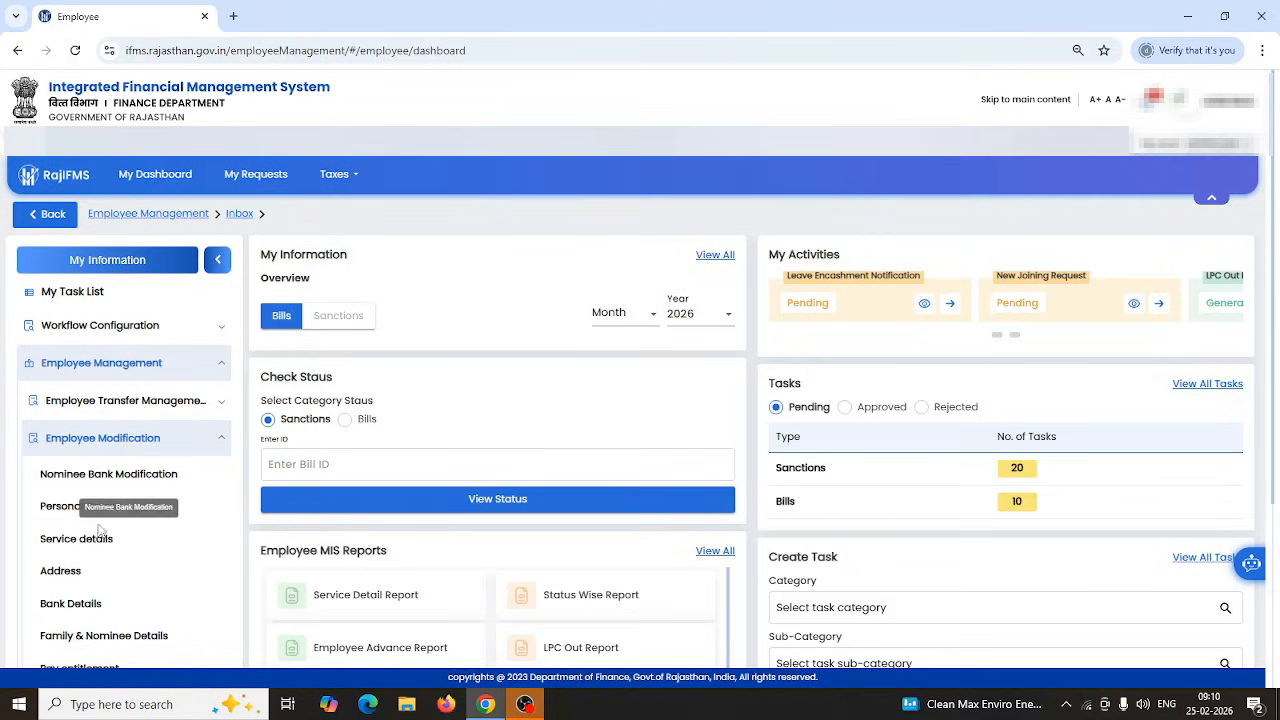
{"action": "left_click", "coordinate": [83, 545]}
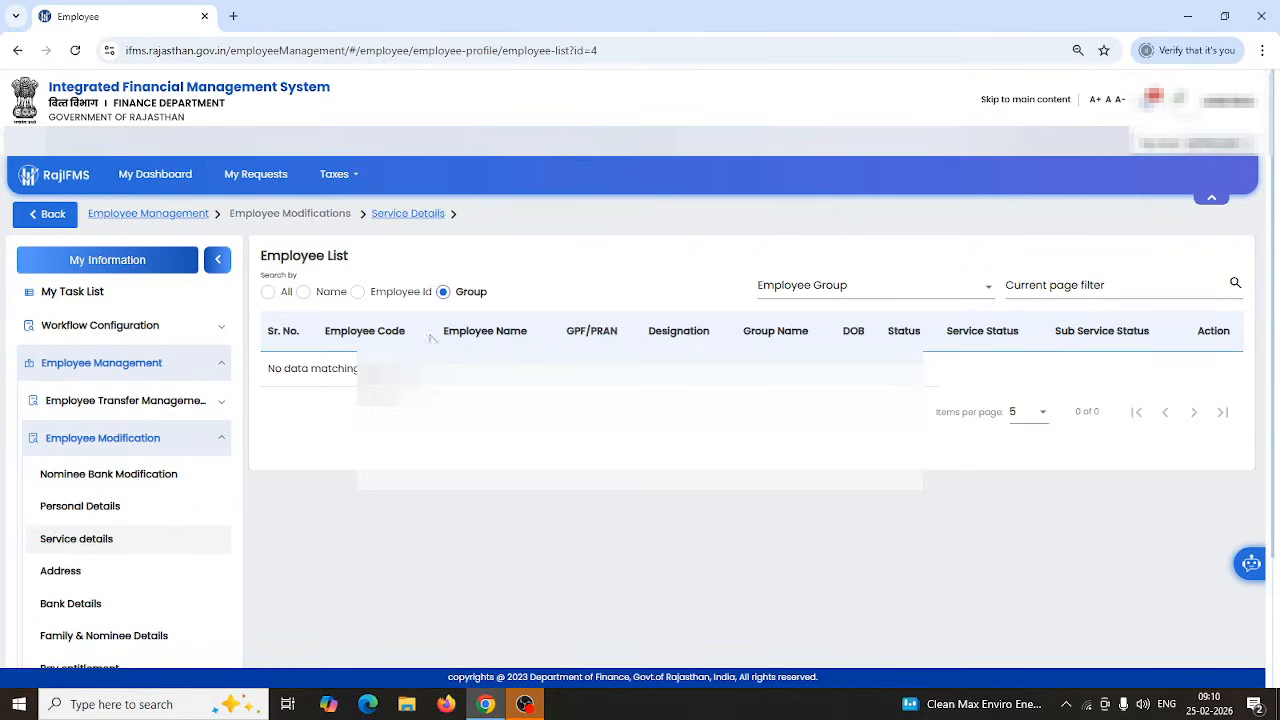
List all employees and open the service details of the second employee.
{"action": "left_click", "coordinate": [269, 296]}
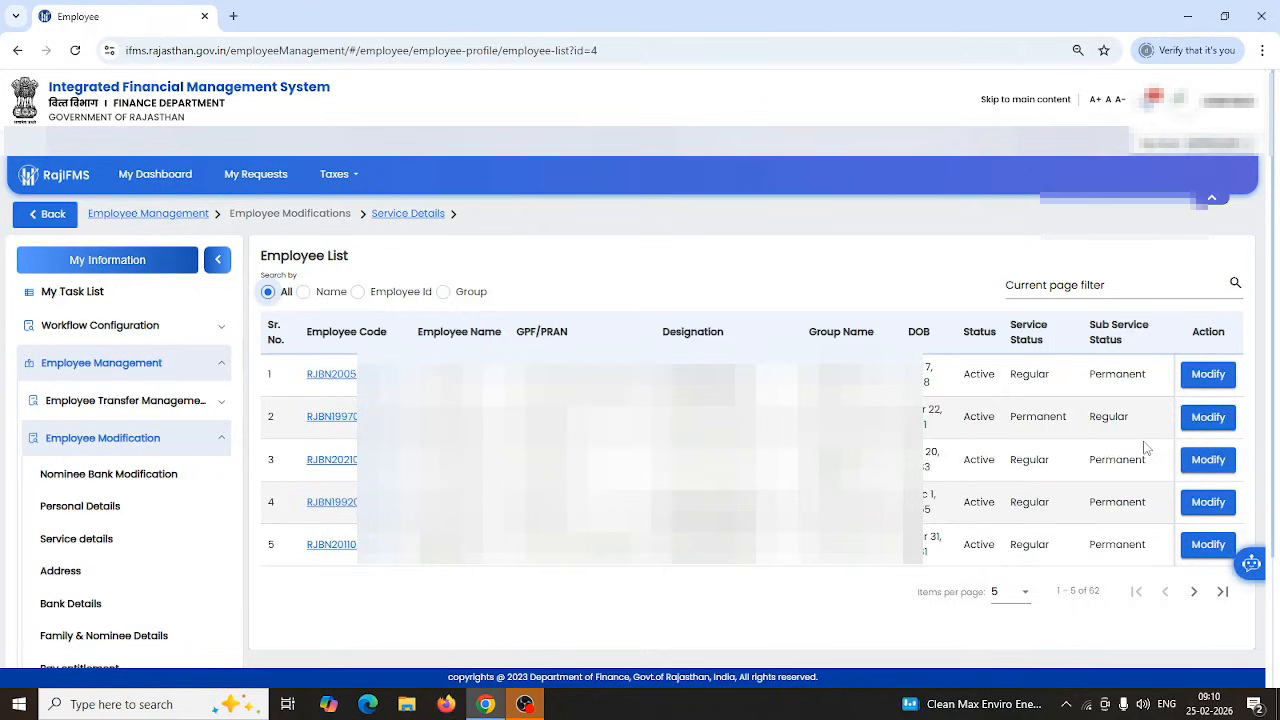
{"action": "left_click", "coordinate": [1208, 418]}
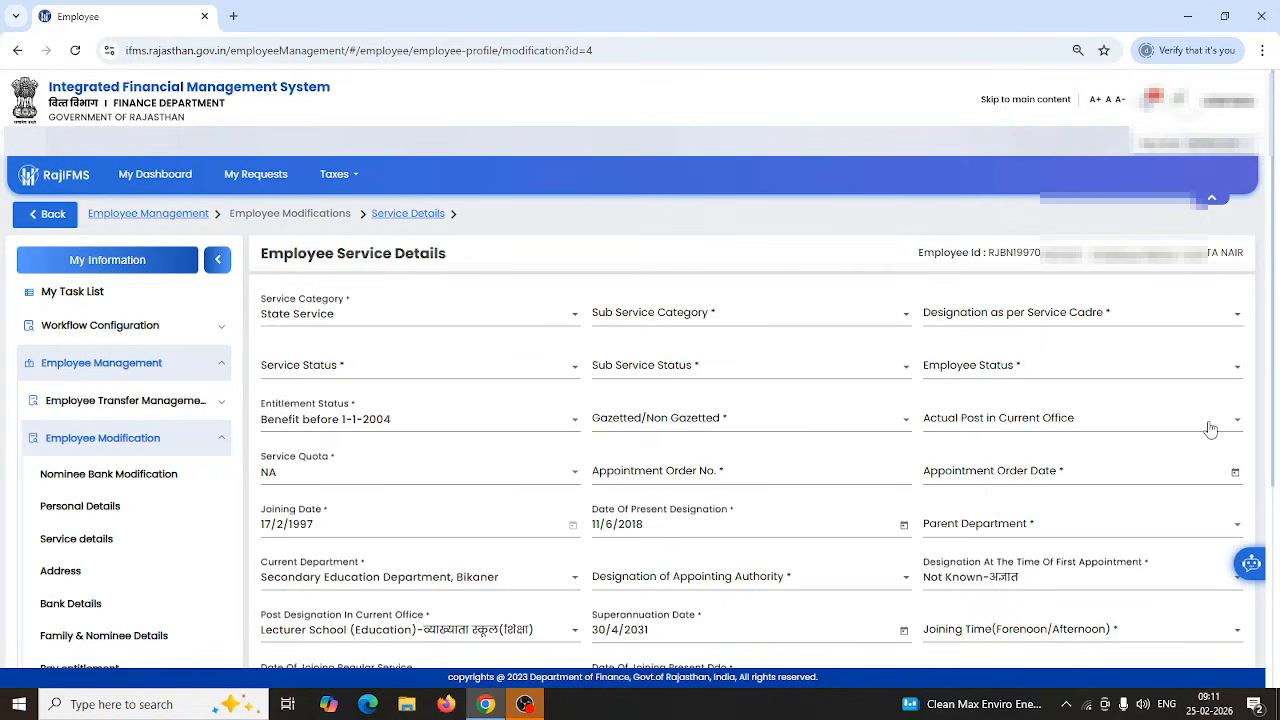
{"action": "left_click", "coordinate": [566, 320]}
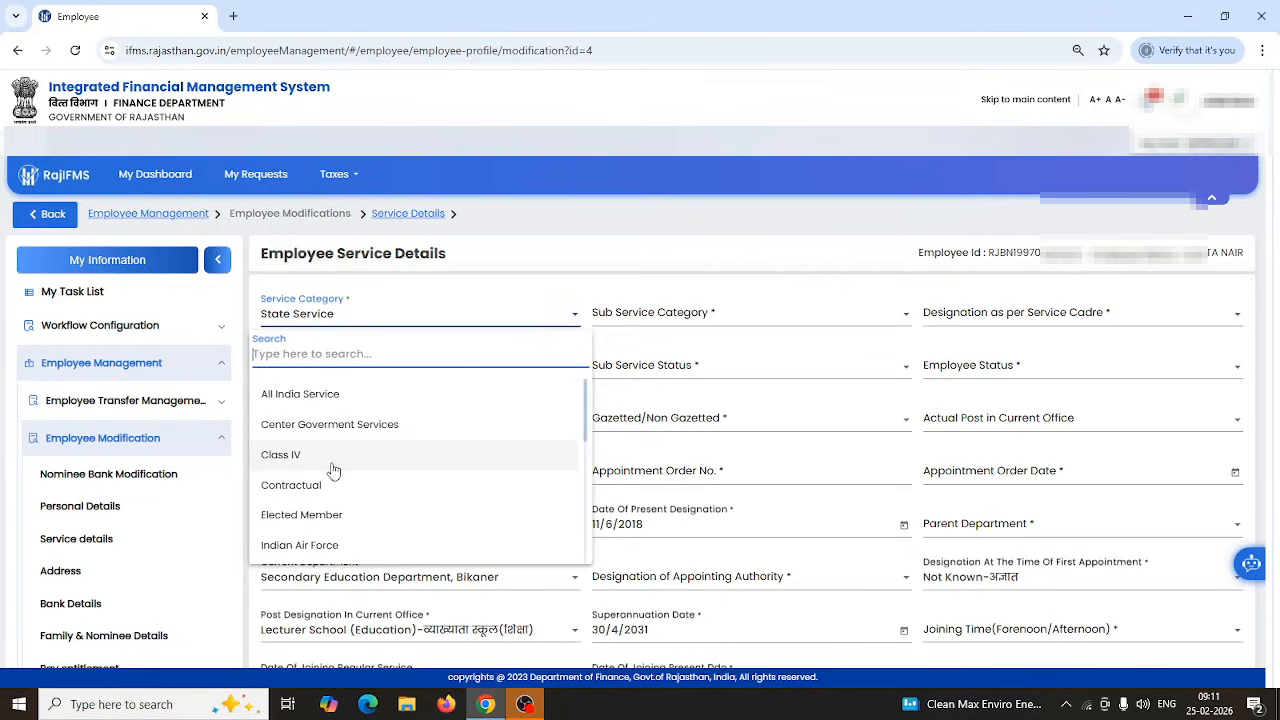
{"action": "scroll", "coordinate": [335, 525], "scroll_direction": "down", "scroll_amount": 4}
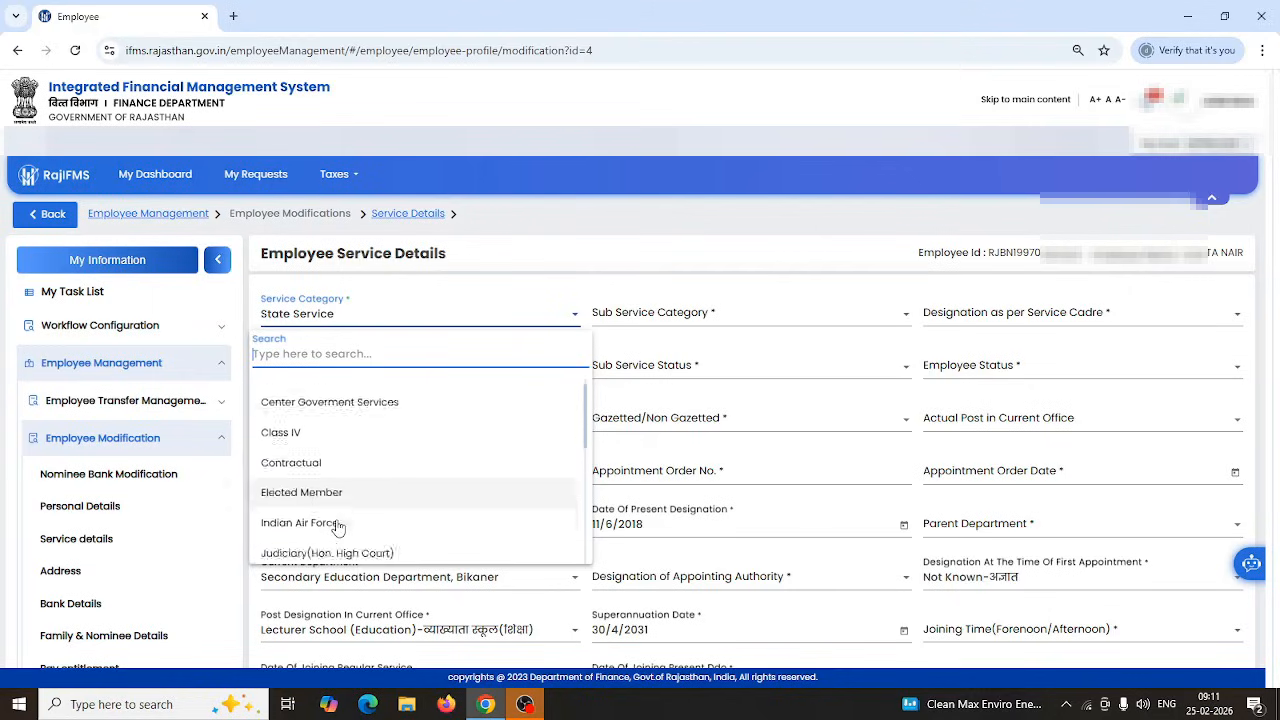
{"action": "scroll", "coordinate": [367, 510], "scroll_direction": "down", "scroll_amount": 3}
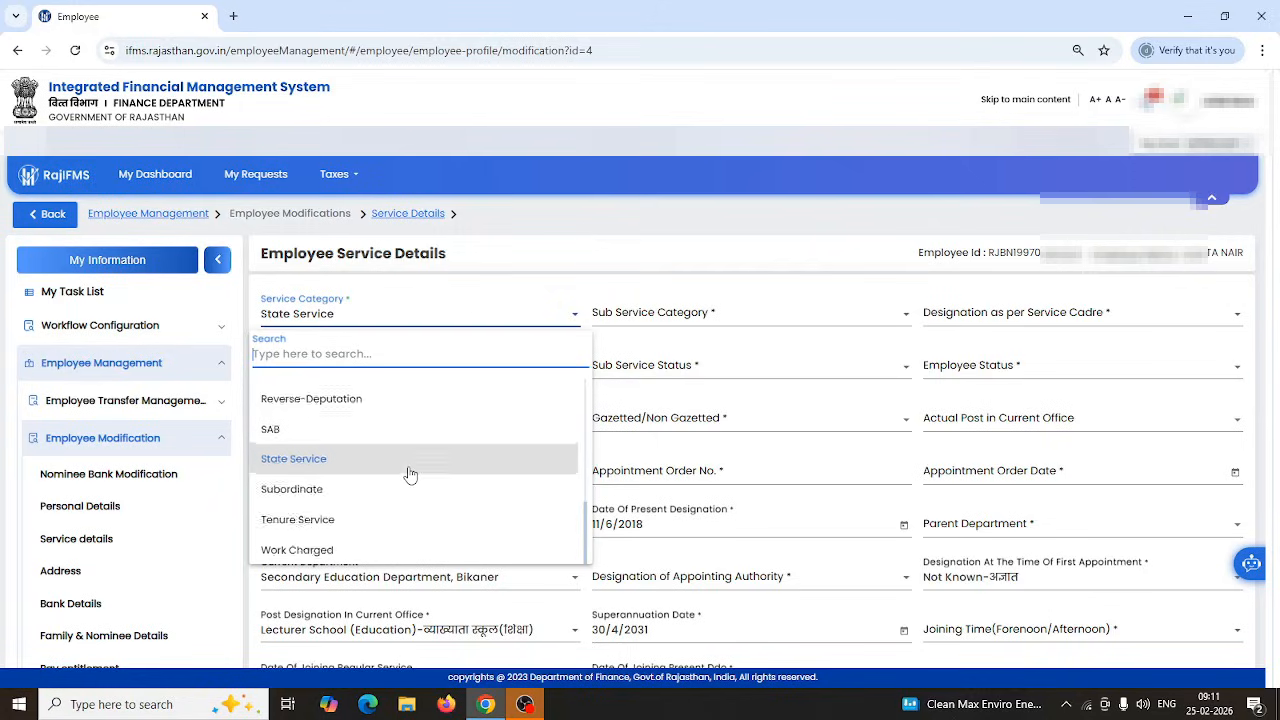
{"action": "scroll", "coordinate": [407, 472], "scroll_direction": "up", "scroll_amount": 3}
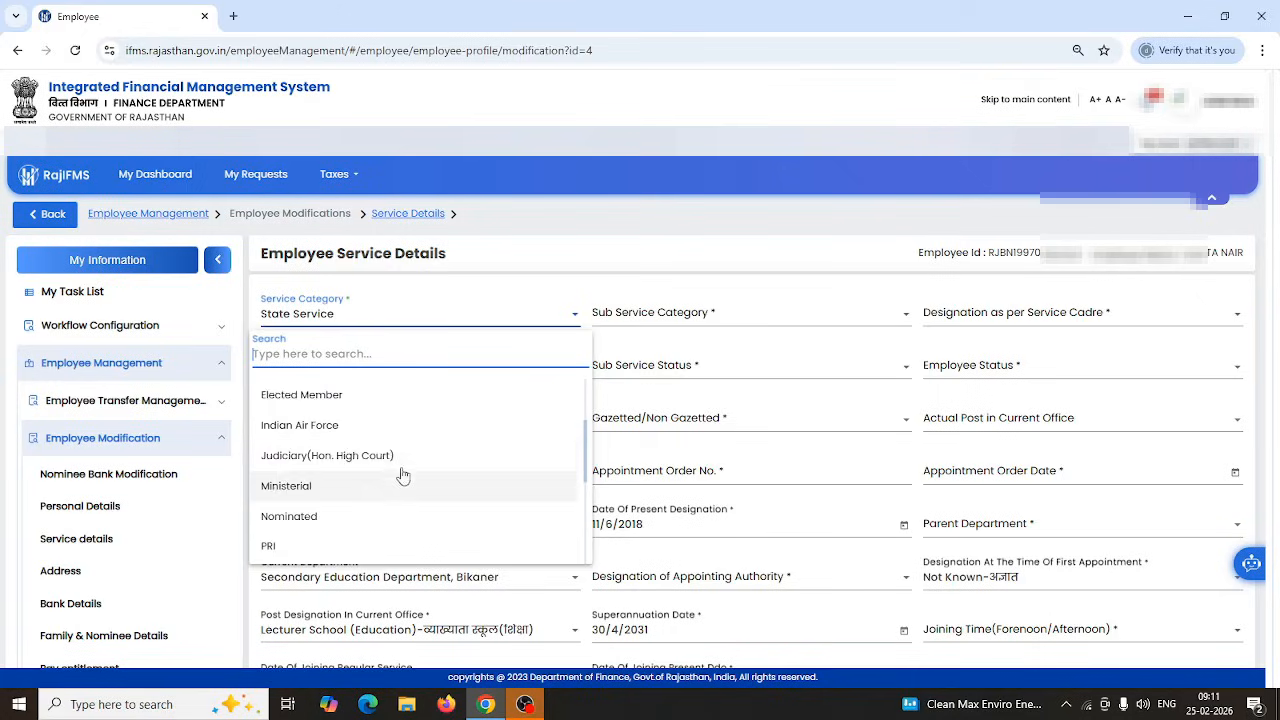
{"action": "scroll", "coordinate": [395, 455], "scroll_direction": "down", "scroll_amount": 3}
{"action": "scroll", "coordinate": [440, 450], "scroll_direction": "up", "scroll_amount": 5}
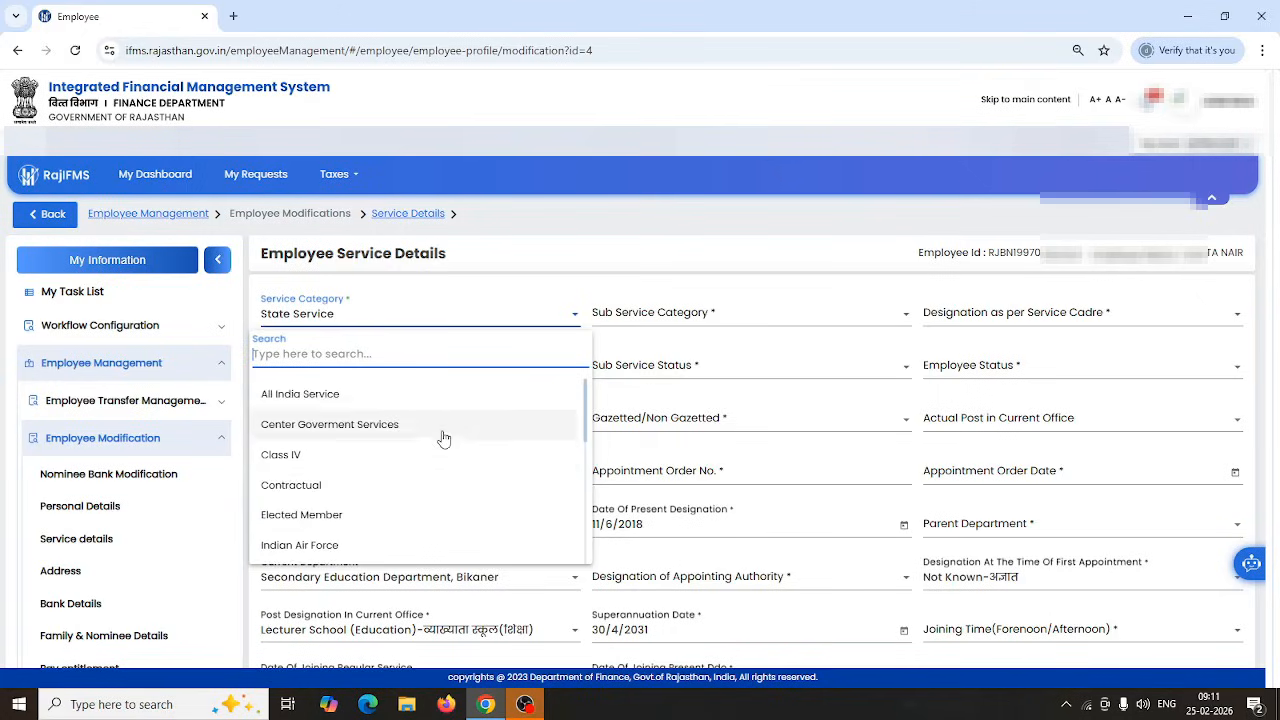
{"action": "scroll", "coordinate": [443, 437], "scroll_direction": "down", "scroll_amount": 5}
{"action": "scroll", "coordinate": [337, 451], "scroll_direction": "up", "scroll_amount": 5}
{"action": "scroll", "coordinate": [414, 479], "scroll_direction": "down", "scroll_amount": 4}
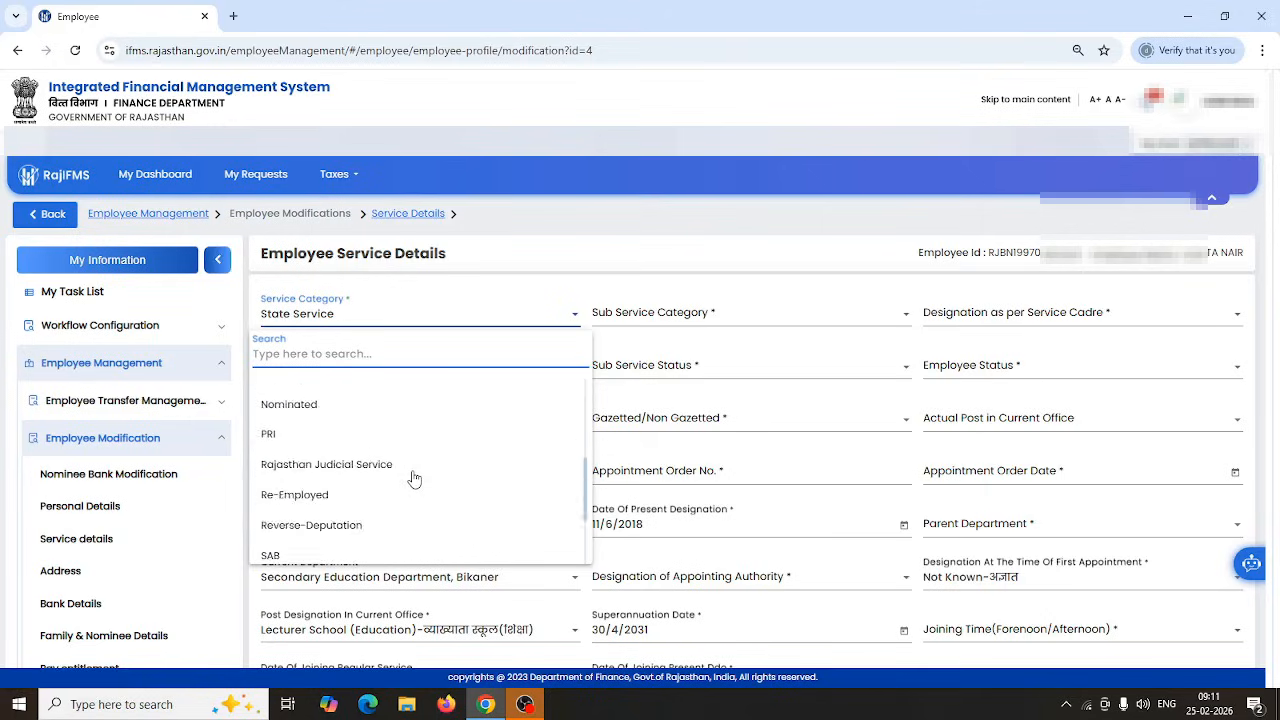
{"action": "scroll", "coordinate": [414, 477], "scroll_direction": "up", "scroll_amount": 4}
{"action": "scroll", "coordinate": [370, 468], "scroll_direction": "down", "scroll_amount": 5}
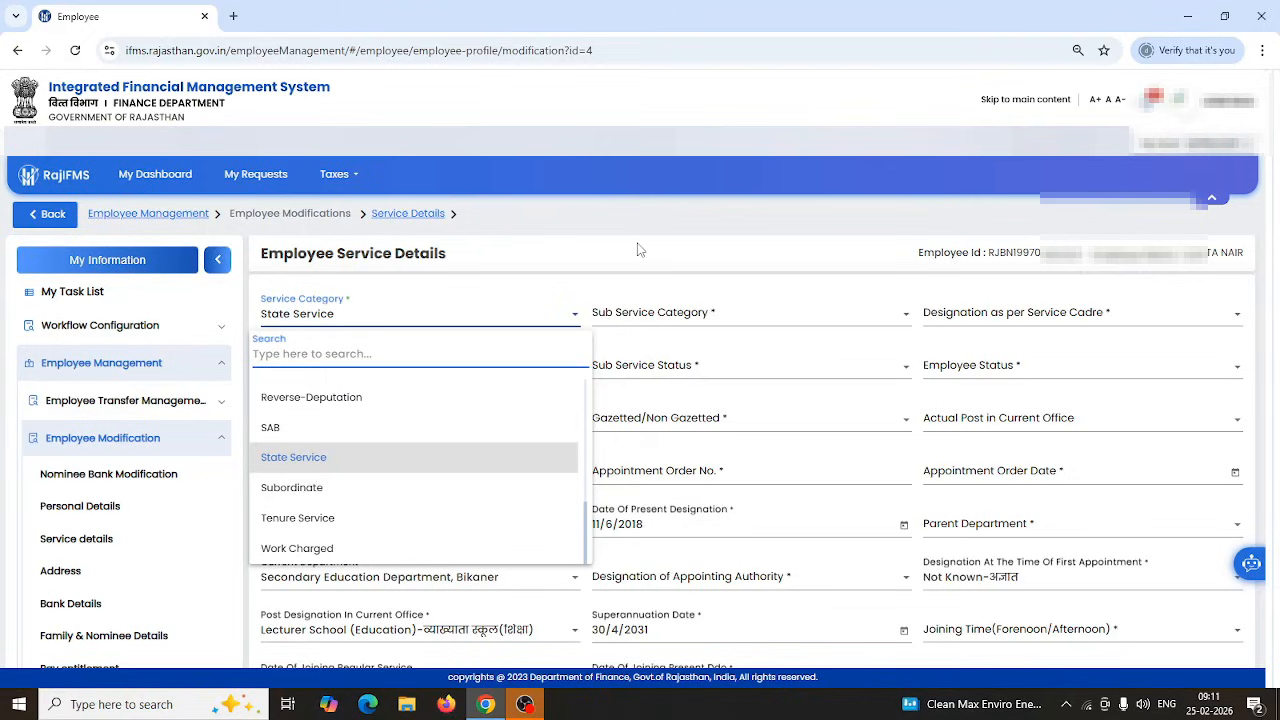
{"action": "left_click", "coordinate": [302, 457]}
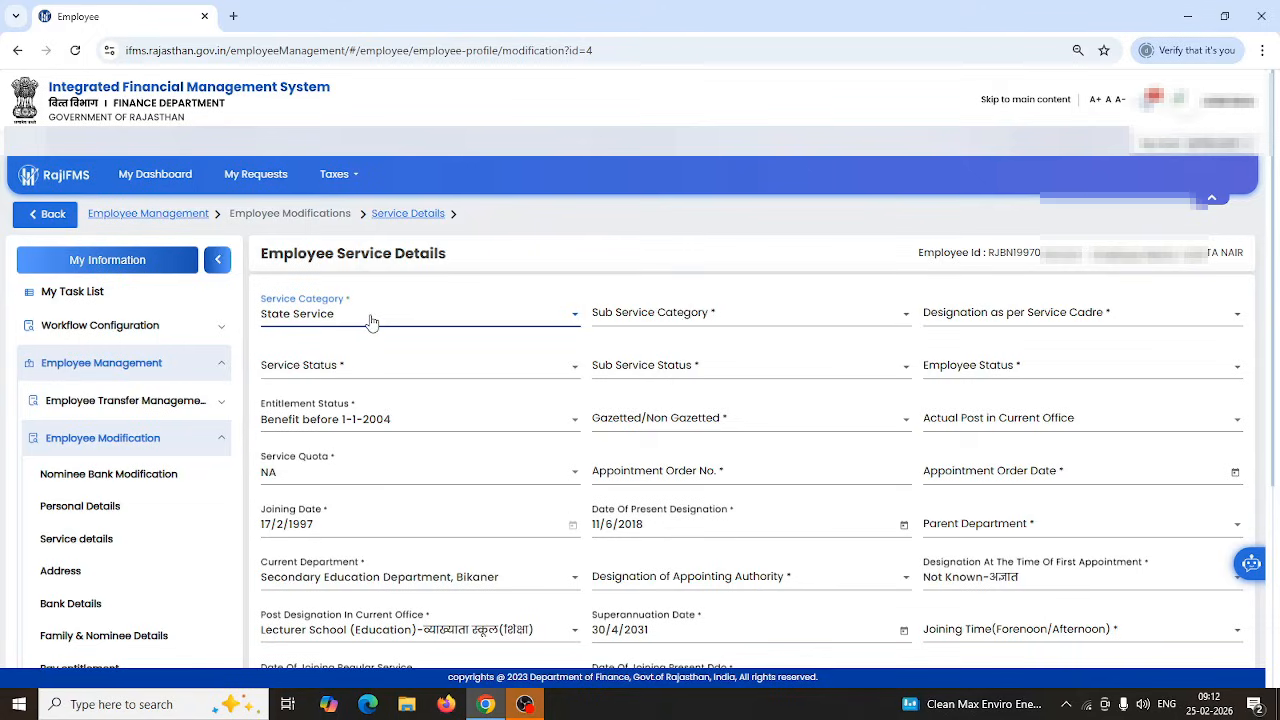
{"action": "left_click", "coordinate": [730, 318]}
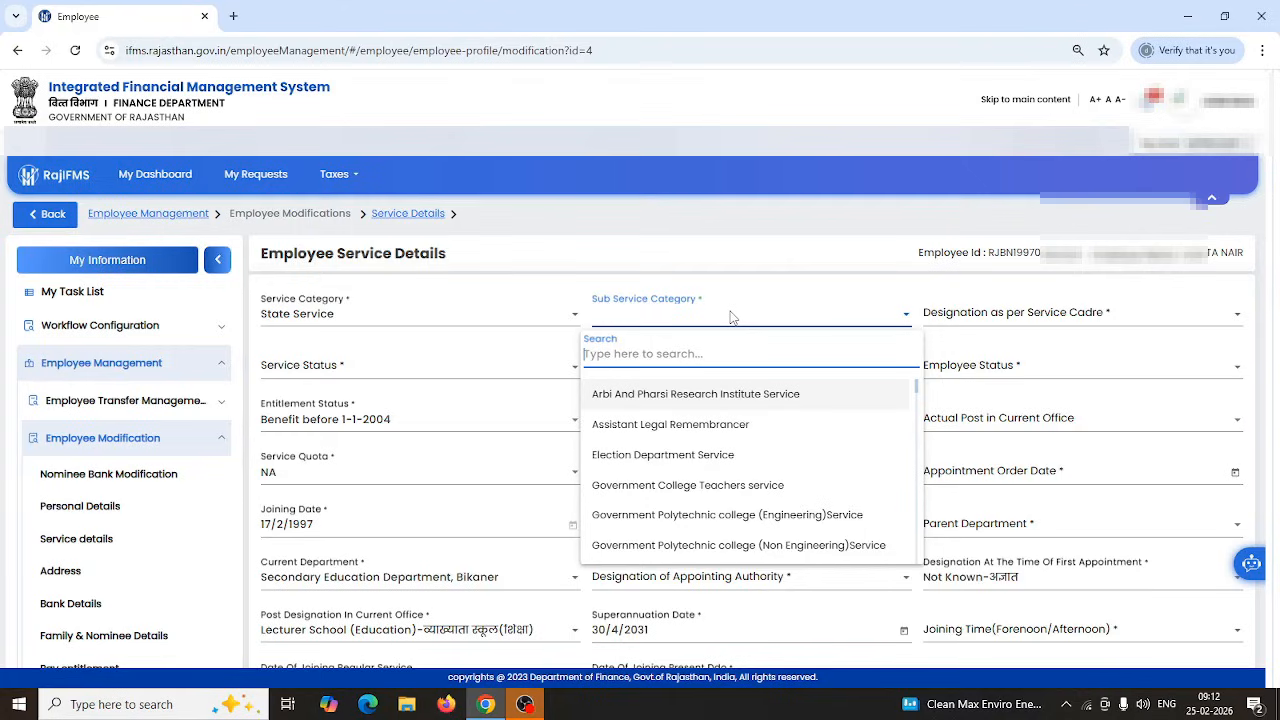
Search 'rajasthan' and choose Rajasthan Educational Service as the Sub Service Category.
{"action": "type", "text": "raj"}
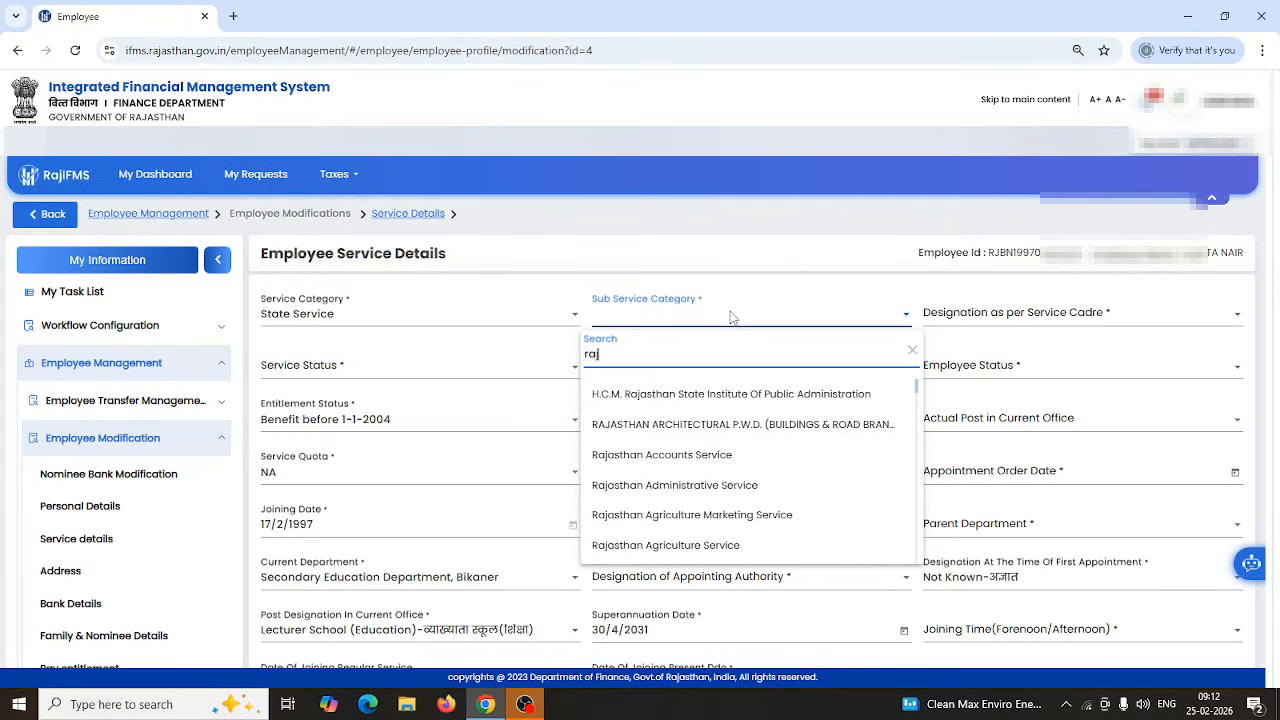
{"action": "type", "text": "asthan"}
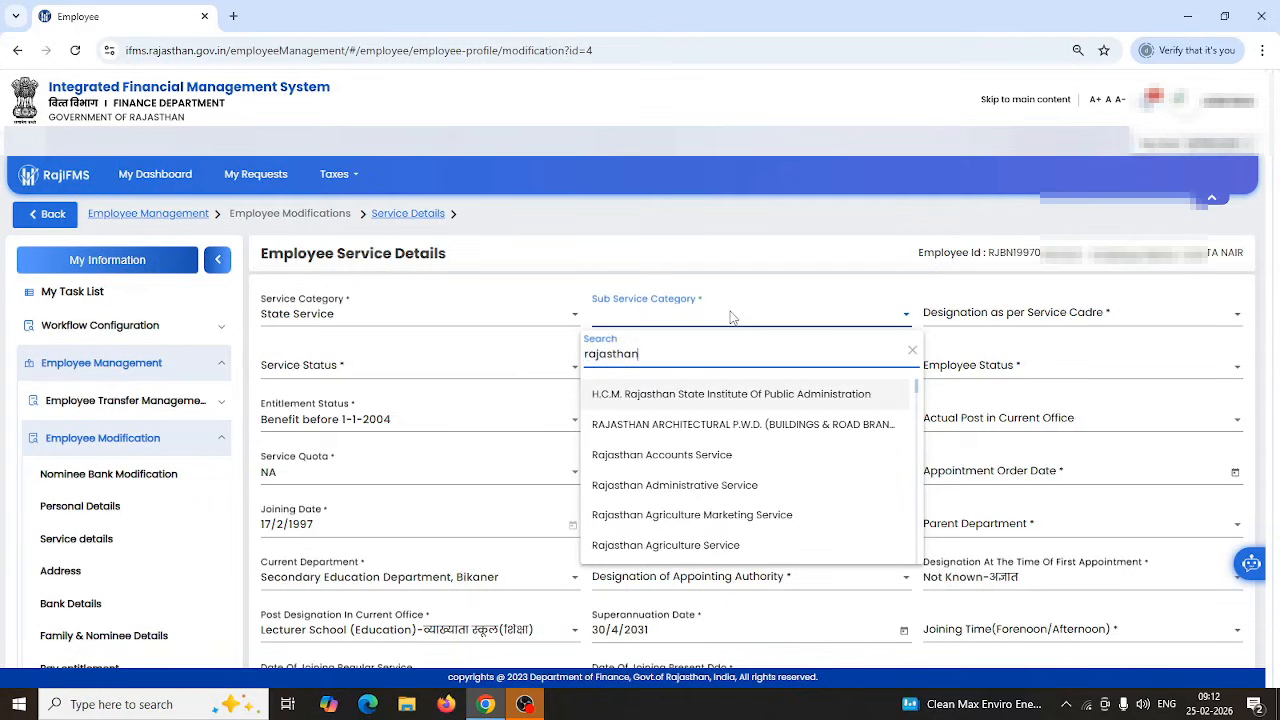
{"action": "key", "text": "Return"}
{"action": "left_click", "coordinate": [732, 316]}
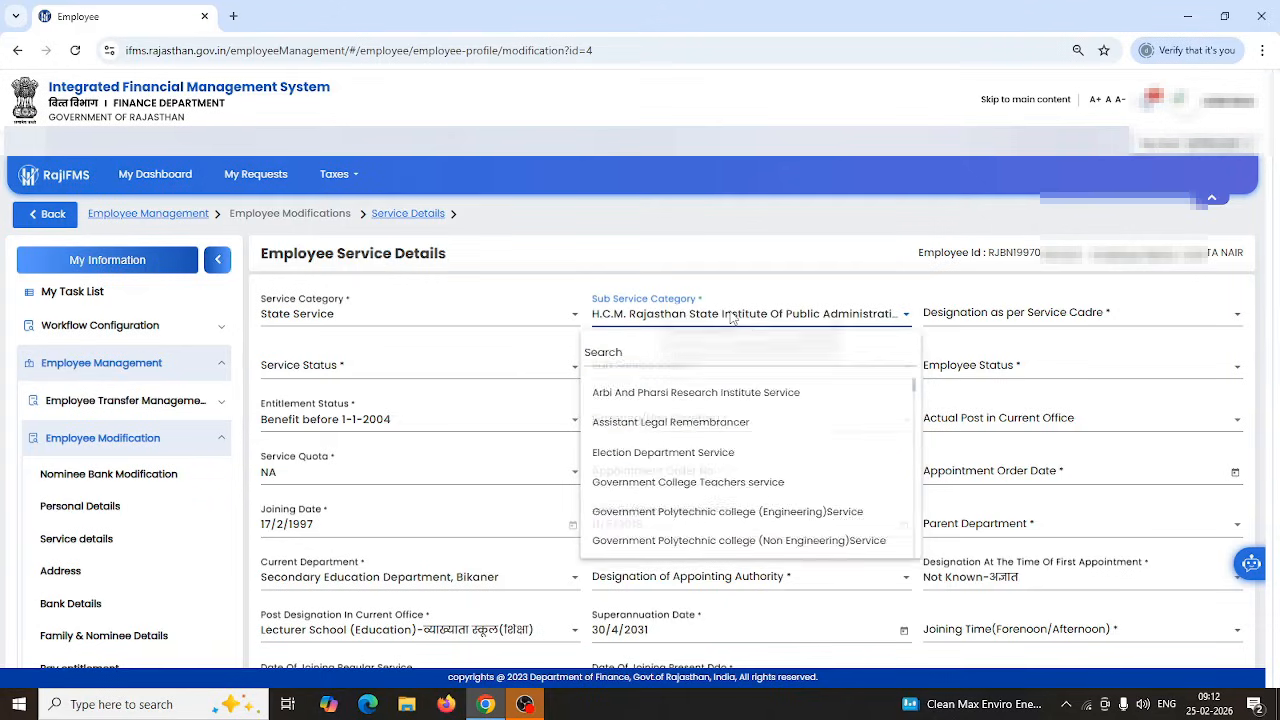
{"action": "type", "text": "ra"}
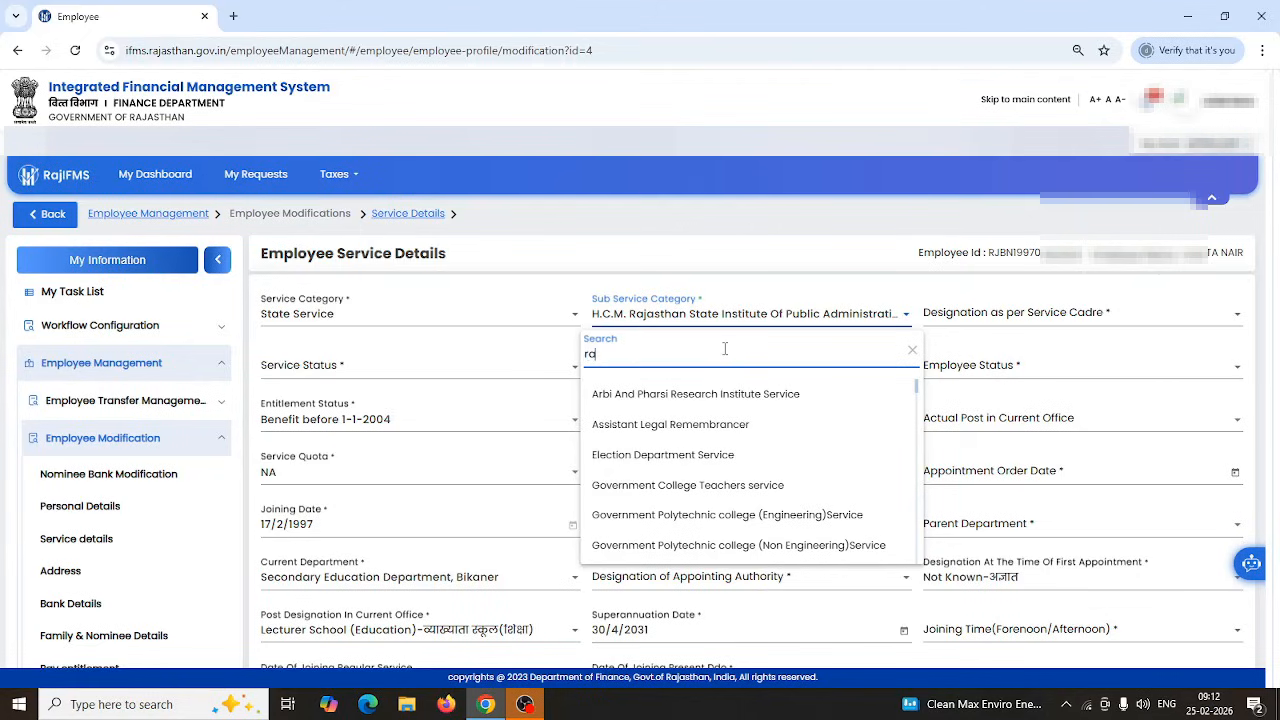
{"action": "type", "text": "jasthan"}
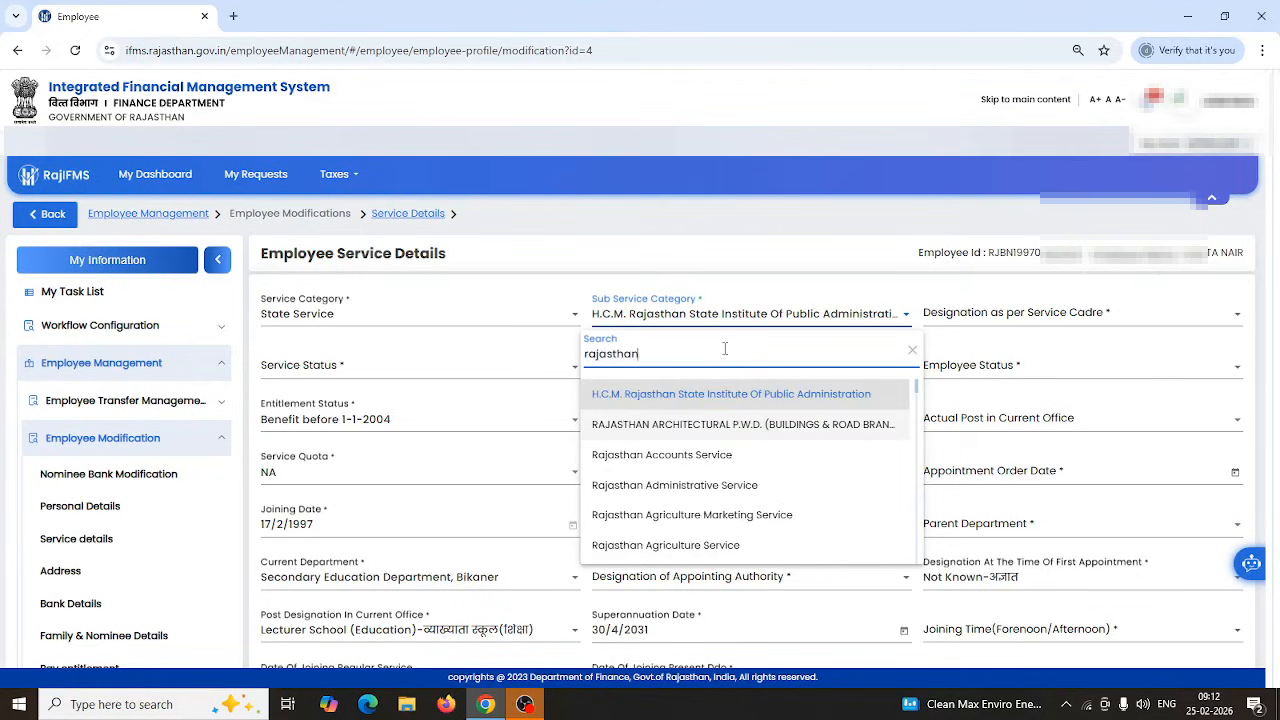
{"action": "key", "text": "Return"}
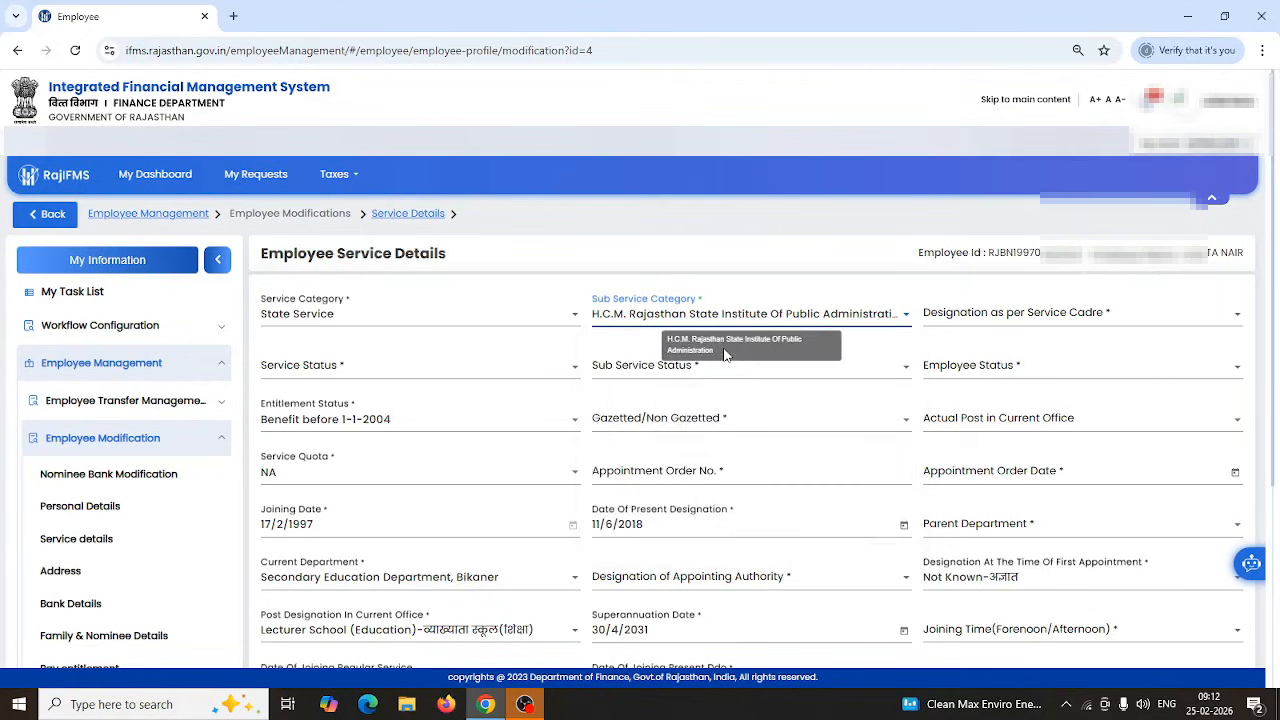
{"action": "left_click", "coordinate": [855, 326]}
{"action": "scroll", "coordinate": [729, 457], "scroll_direction": "down", "scroll_amount": 10}
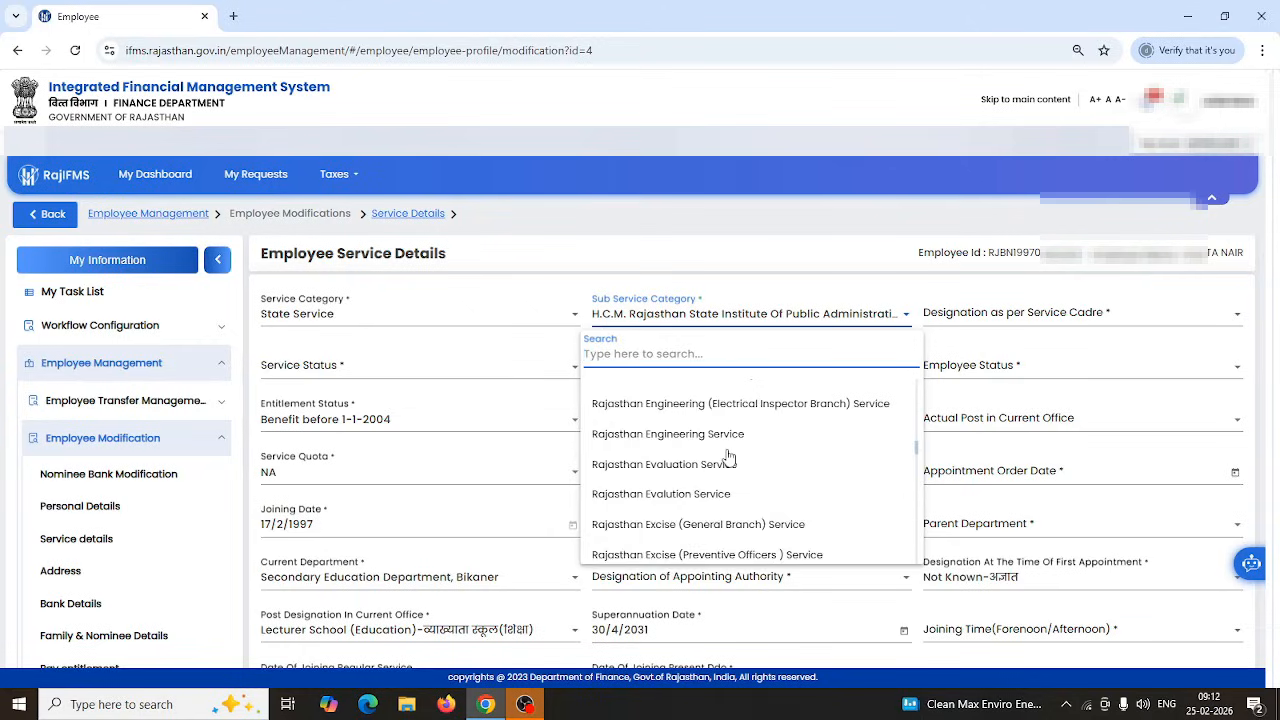
{"action": "scroll", "coordinate": [729, 457], "scroll_direction": "up", "scroll_amount": 1}
{"action": "scroll", "coordinate": [729, 462], "scroll_direction": "down", "scroll_amount": 1}
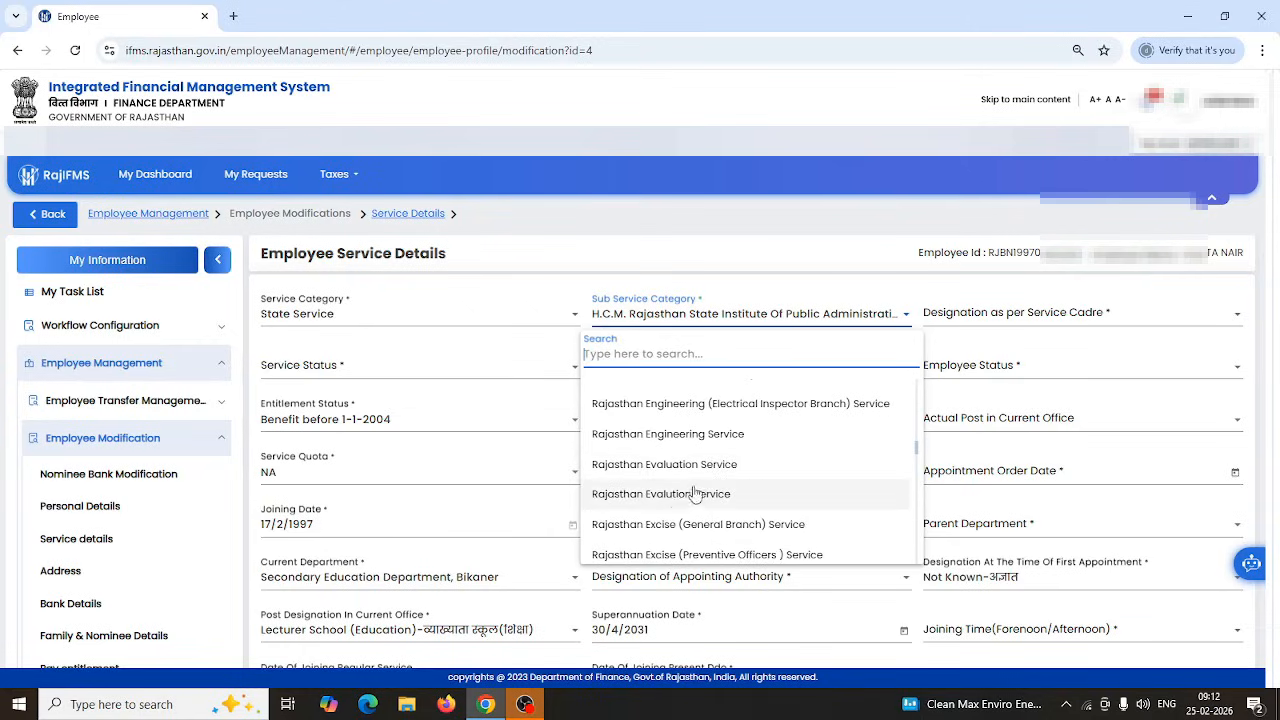
{"action": "scroll", "coordinate": [695, 495], "scroll_direction": "up", "scroll_amount": 8}
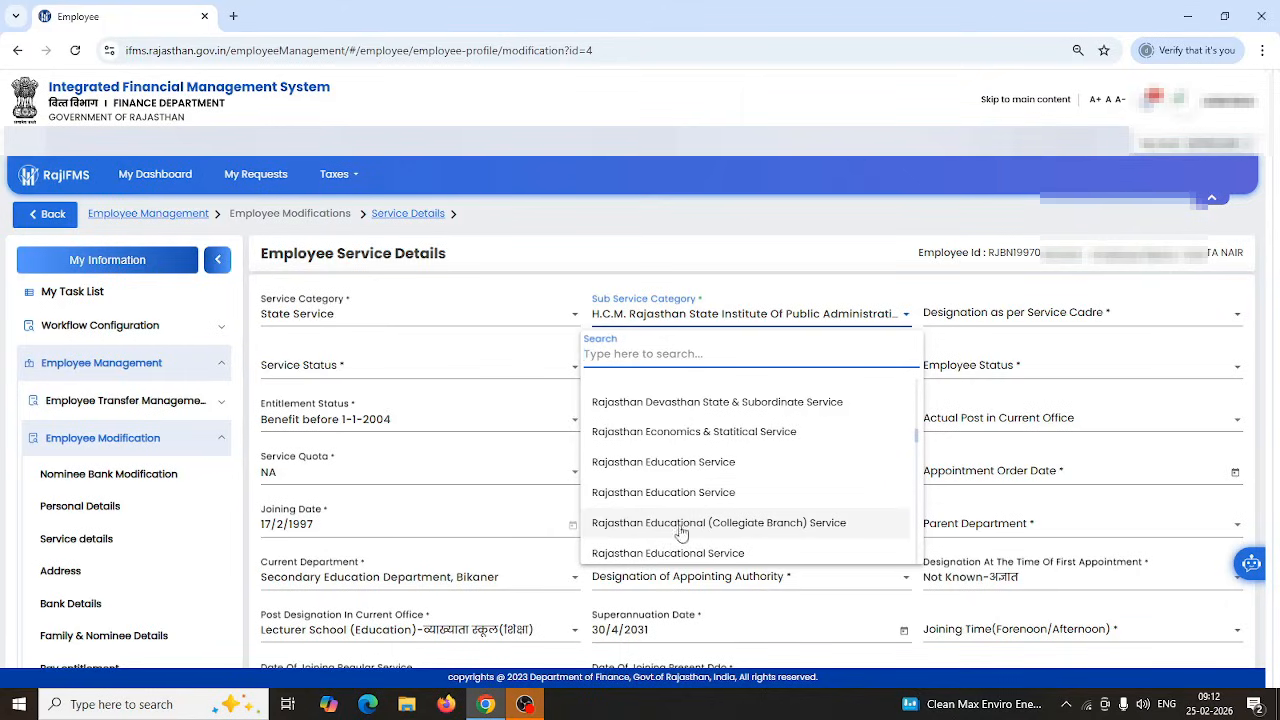
{"action": "left_click", "coordinate": [678, 556]}
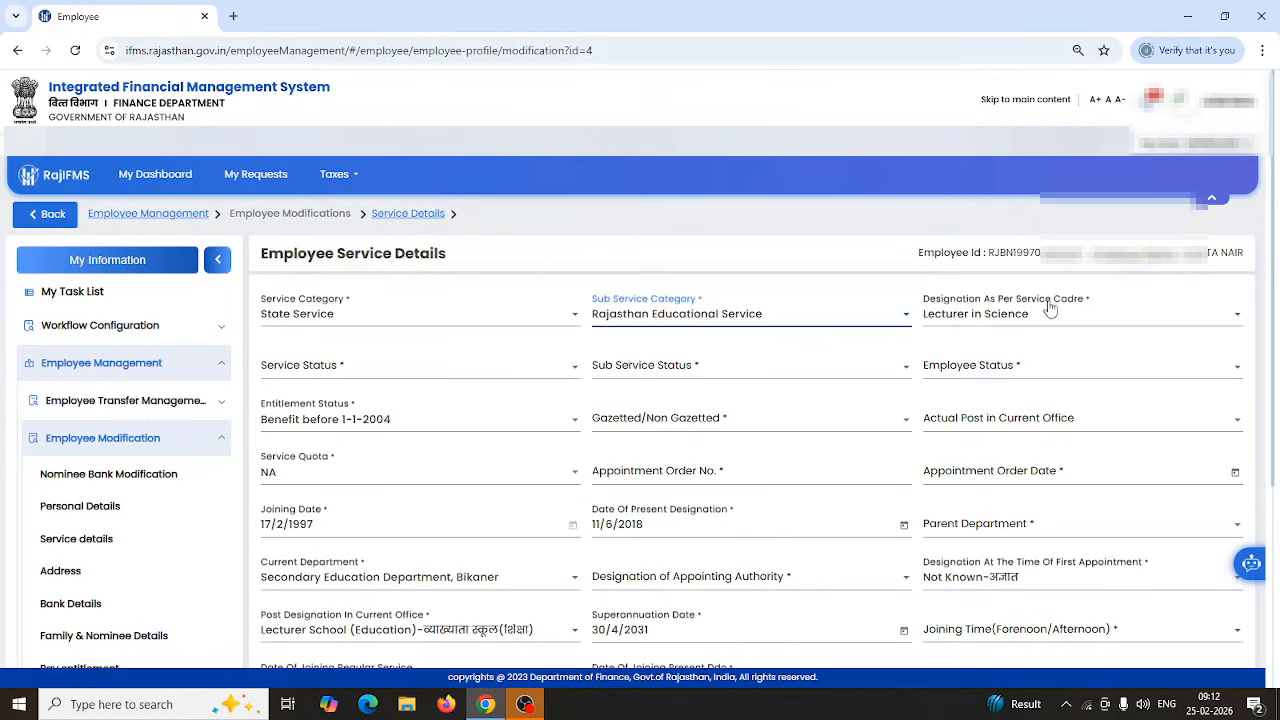
Review the designation list, keeping Lecturer in Science as the designation.
{"action": "left_click", "coordinate": [1146, 320]}
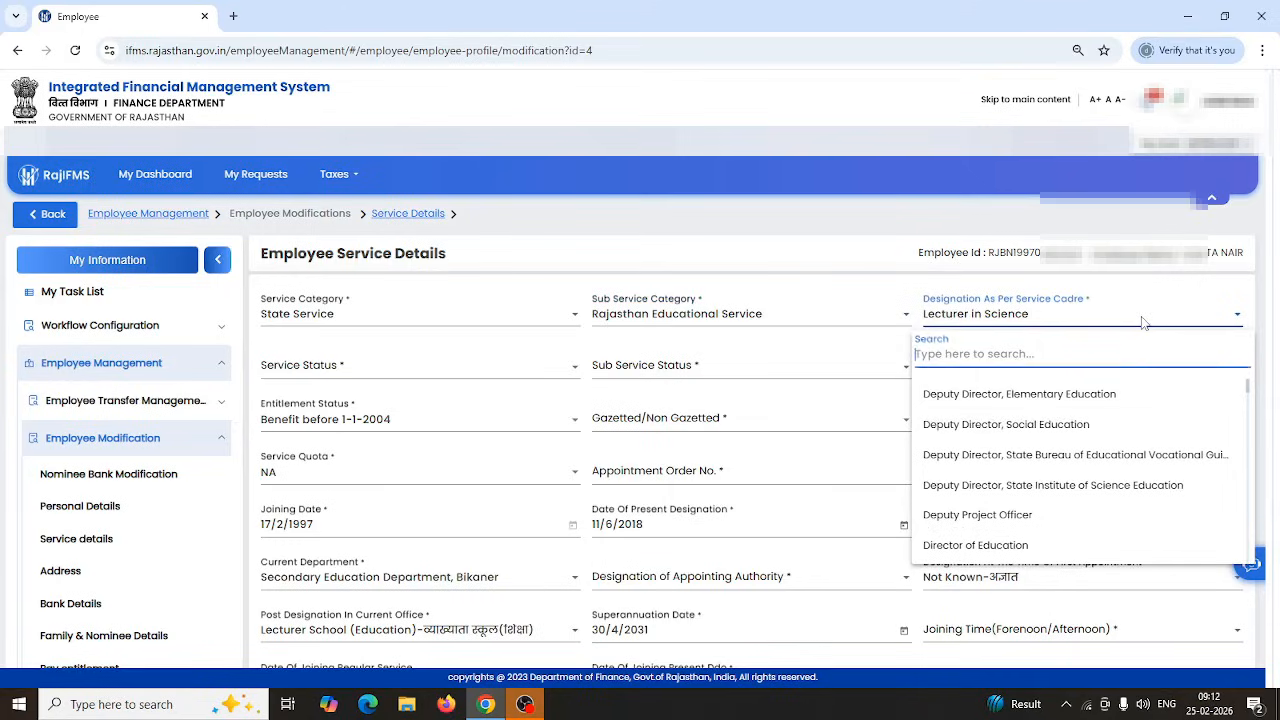
{"action": "scroll", "coordinate": [998, 443], "scroll_direction": "down", "scroll_amount": 5}
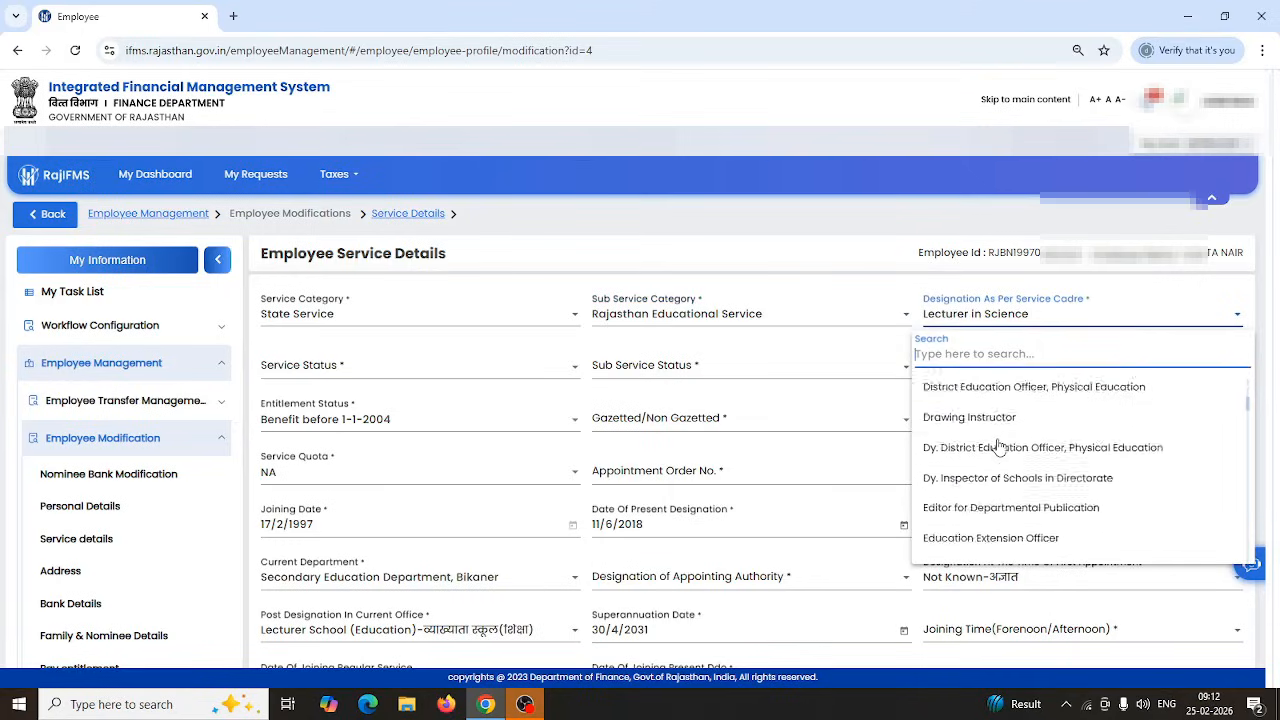
{"action": "scroll", "coordinate": [998, 443], "scroll_direction": "down", "scroll_amount": 8}
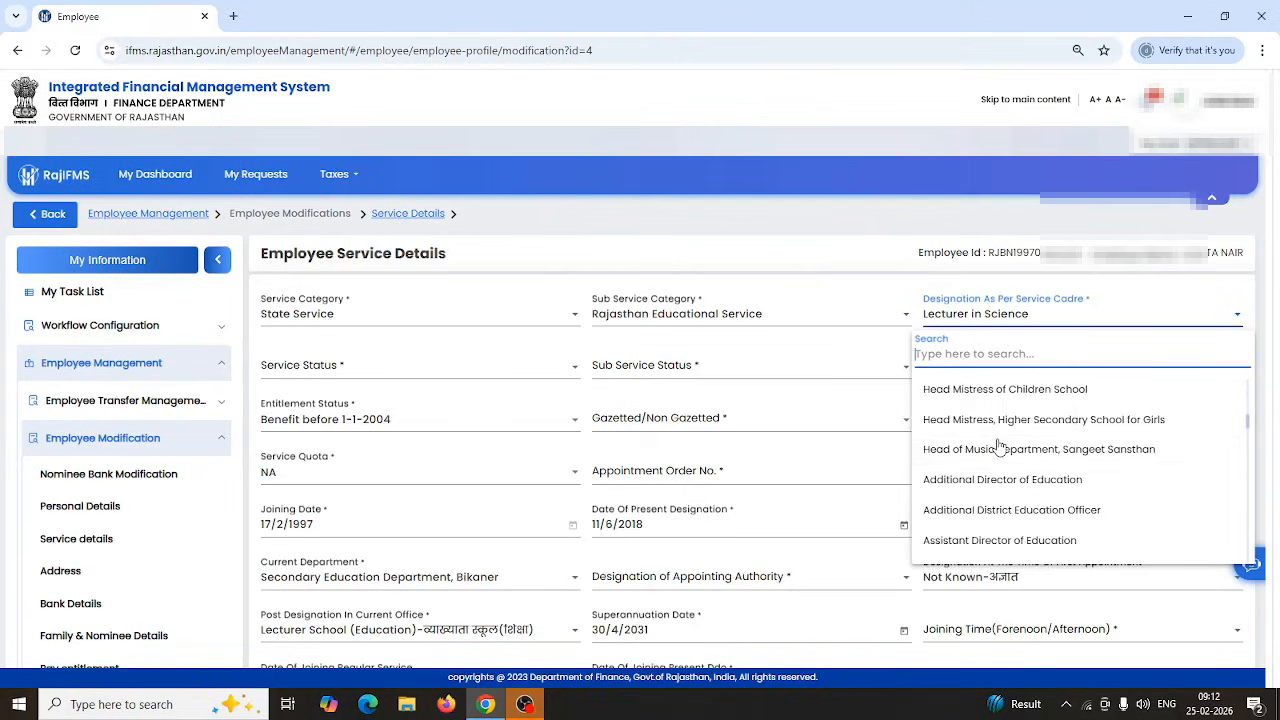
{"action": "scroll", "coordinate": [1000, 447], "scroll_direction": "down", "scroll_amount": 6}
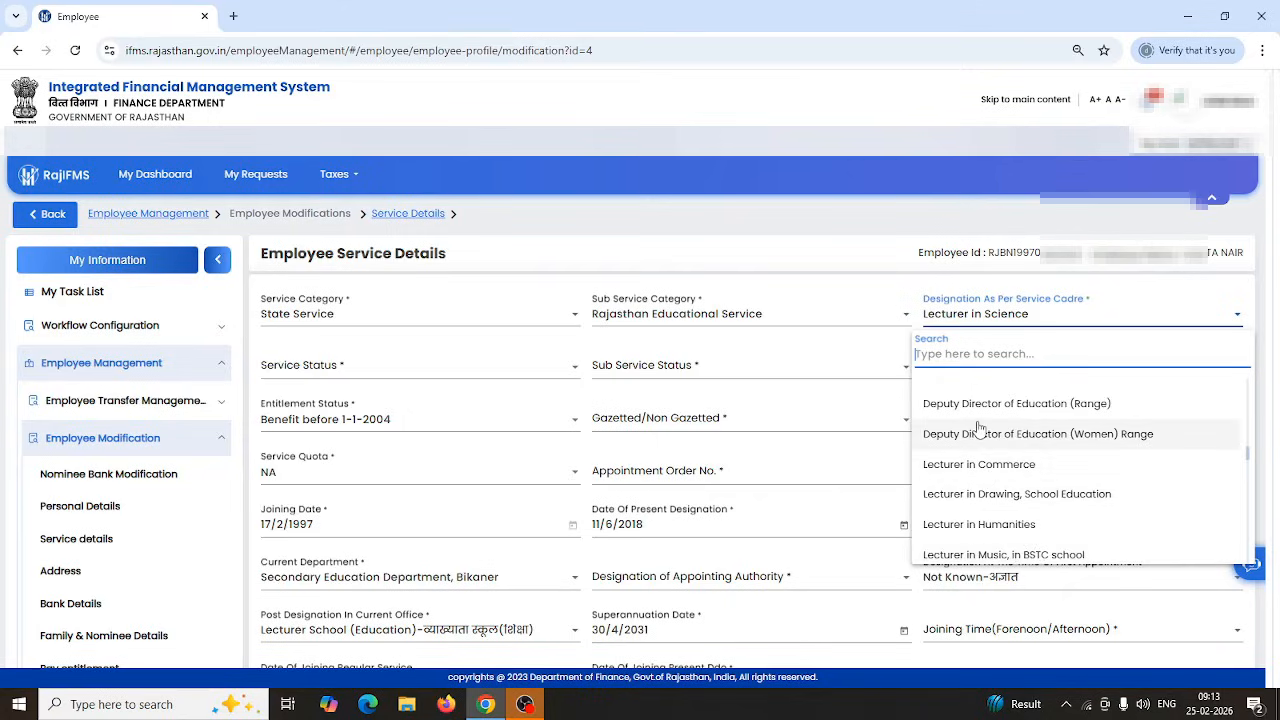
{"action": "left_click", "coordinate": [885, 298]}
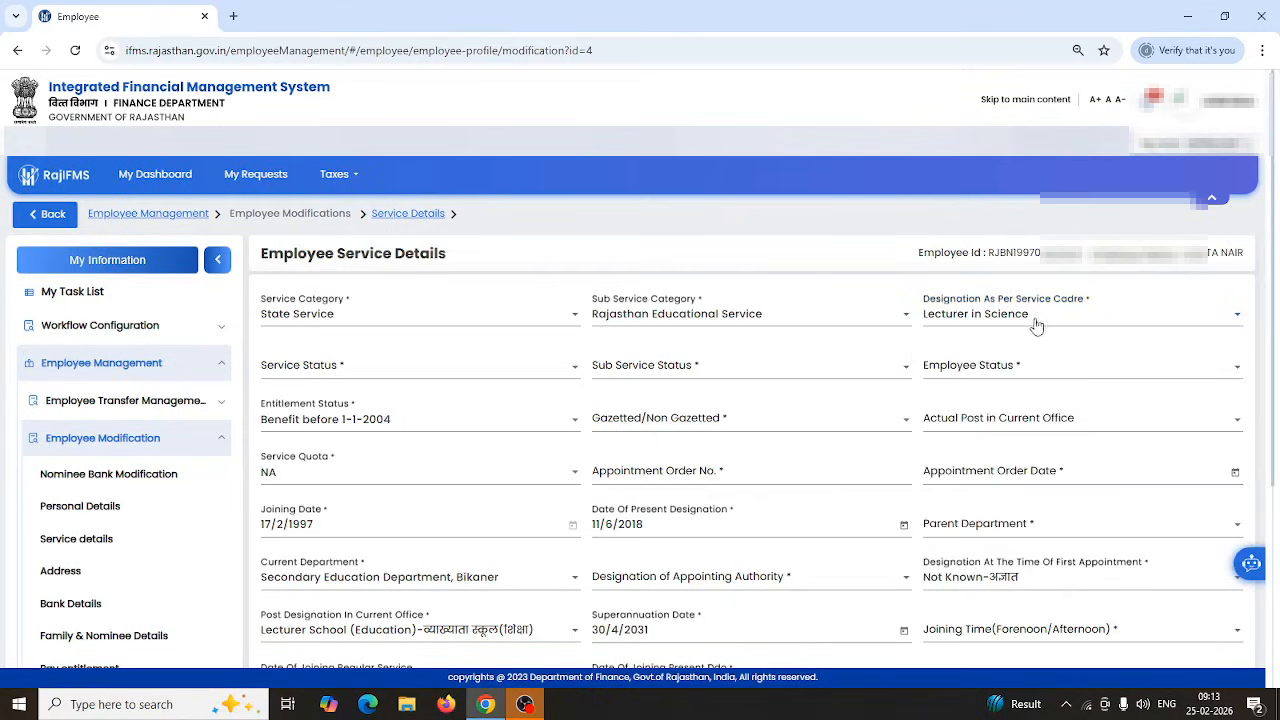
Set Service Status to Regular and Sub Service Status to Permanent.
{"action": "left_click", "coordinate": [420, 371]}
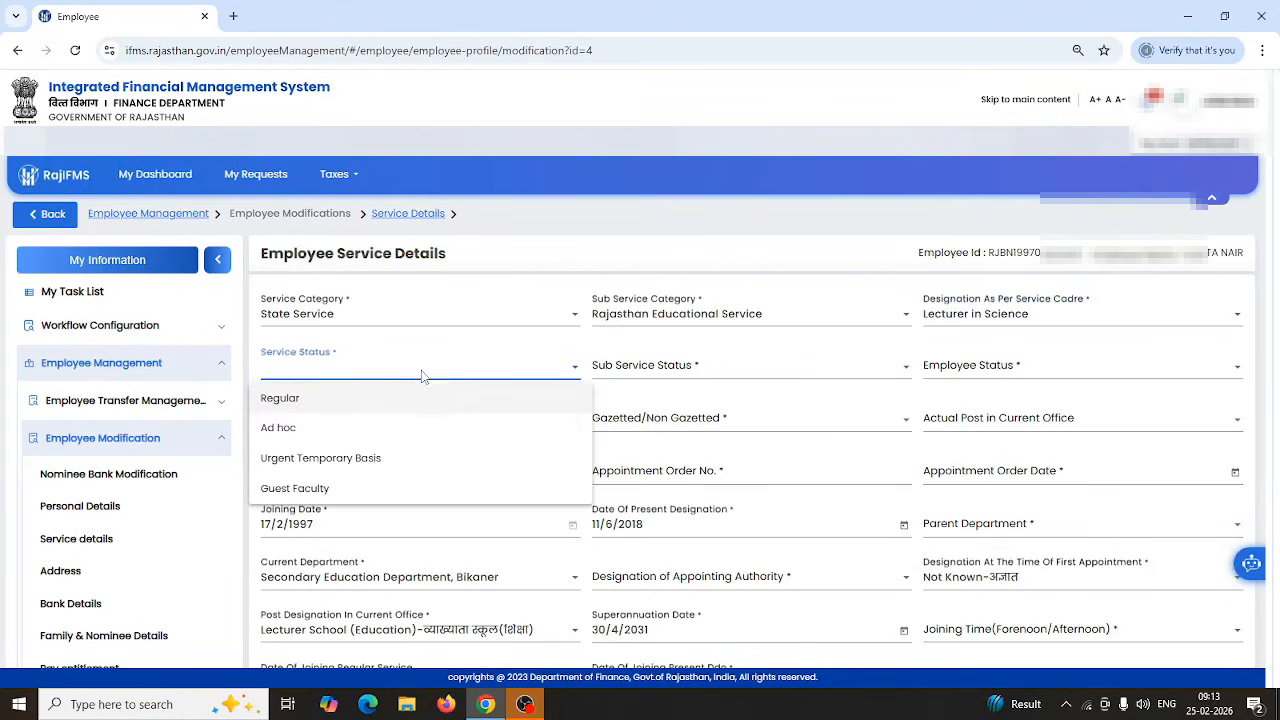
{"action": "left_click", "coordinate": [279, 400]}
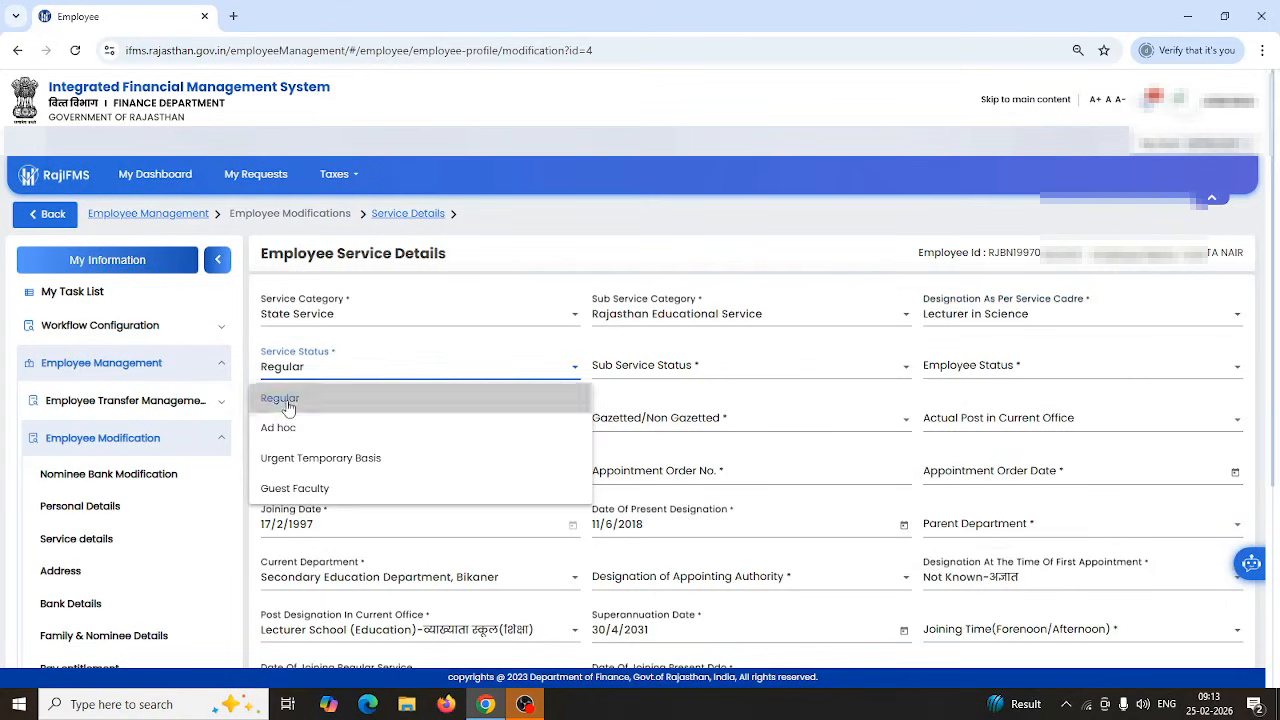
{"action": "left_click", "coordinate": [670, 370]}
{"action": "left_click", "coordinate": [629, 401]}
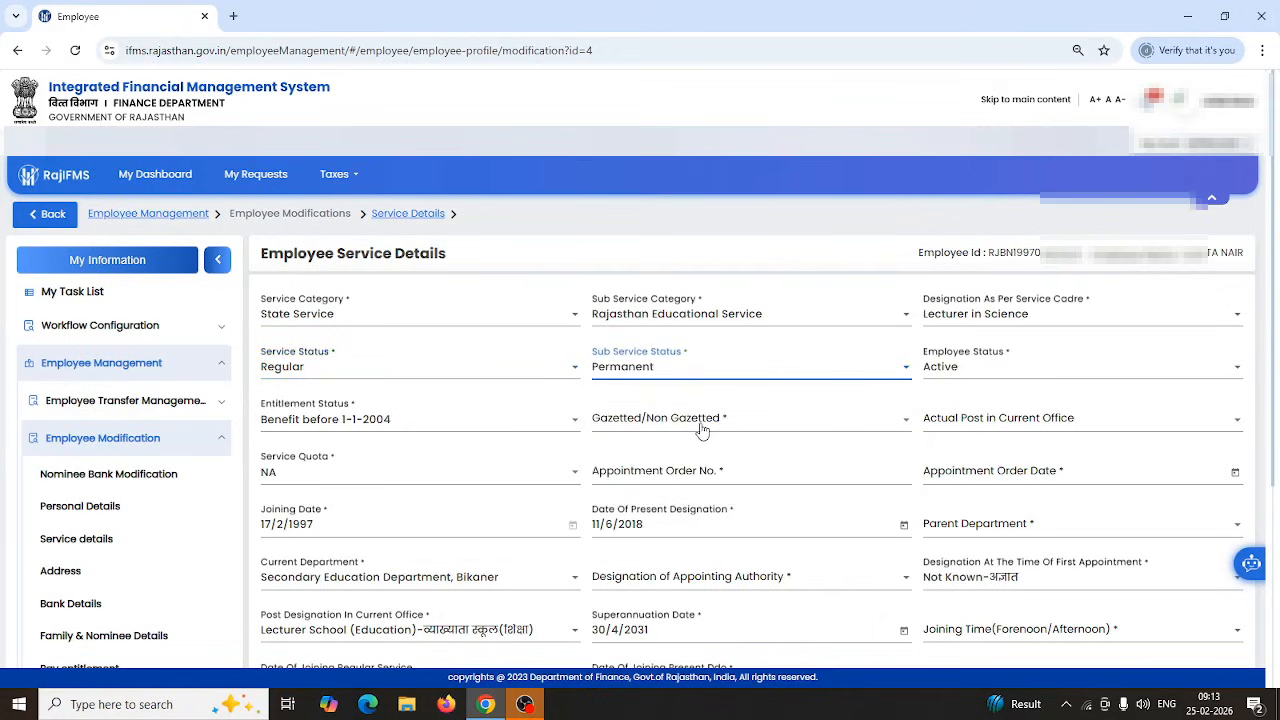
{"action": "left_click", "coordinate": [702, 428]}
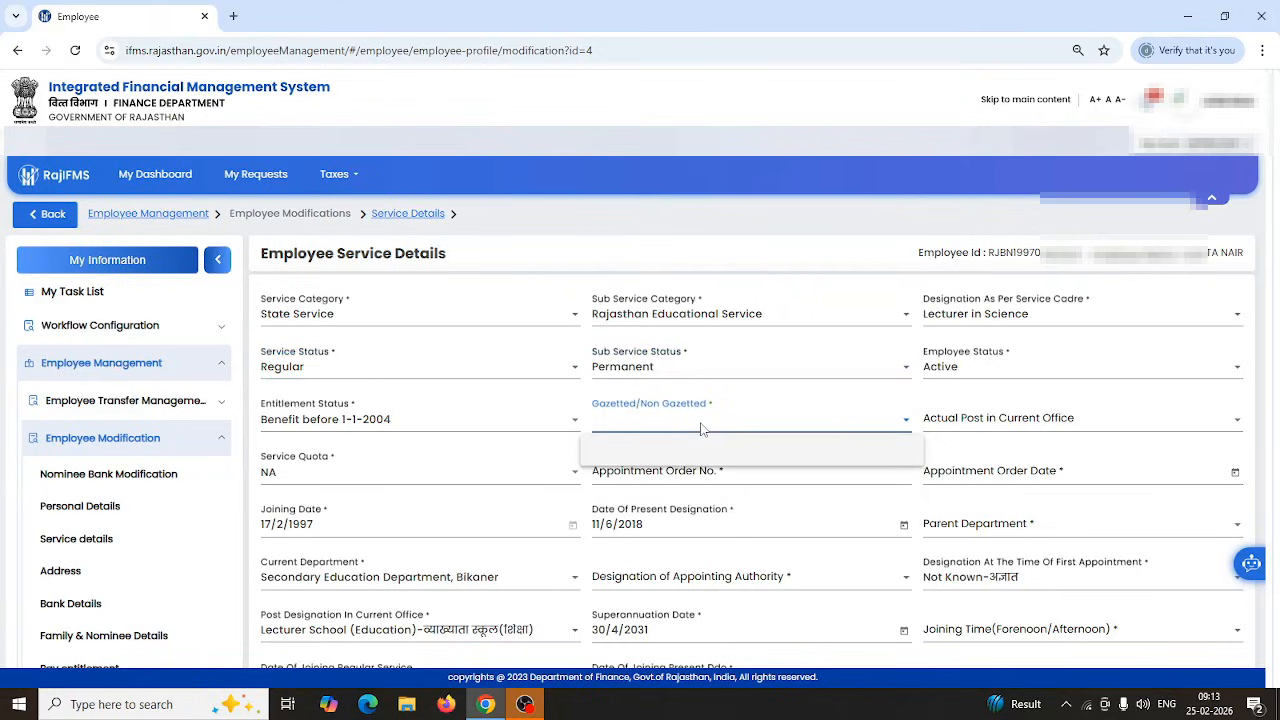
{"action": "left_click", "coordinate": [474, 428]}
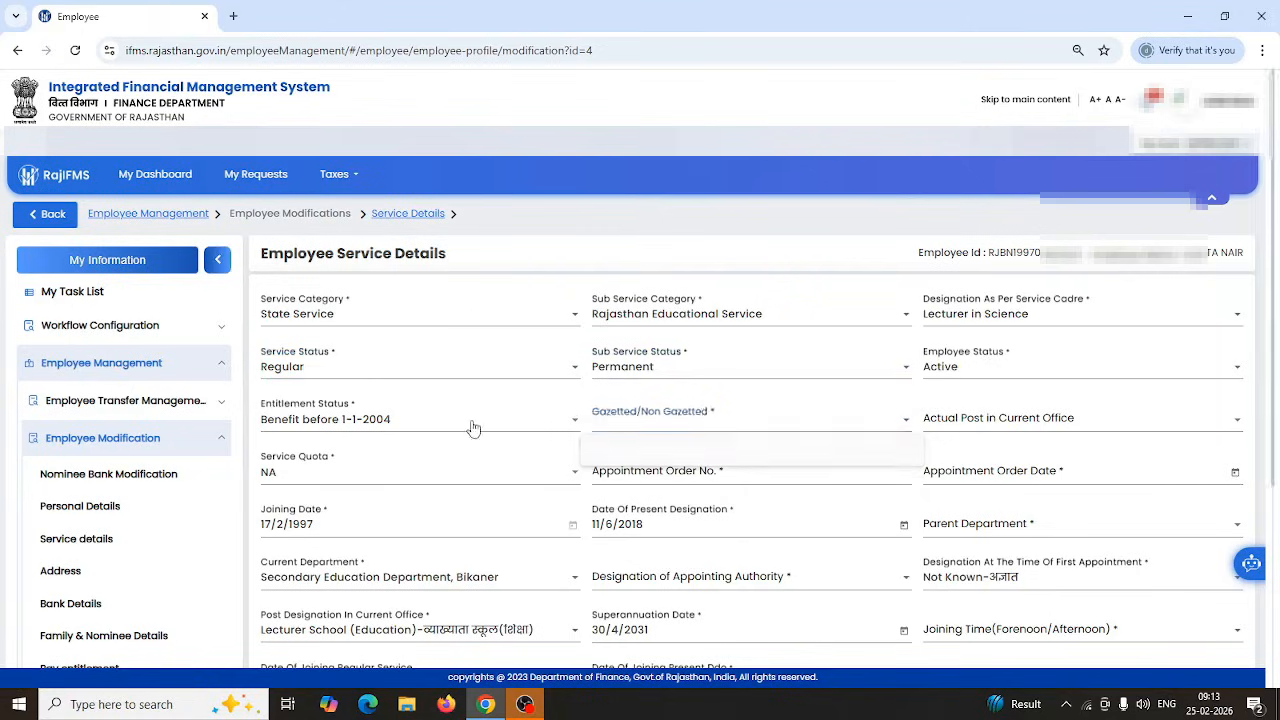
{"action": "left_click", "coordinate": [473, 429]}
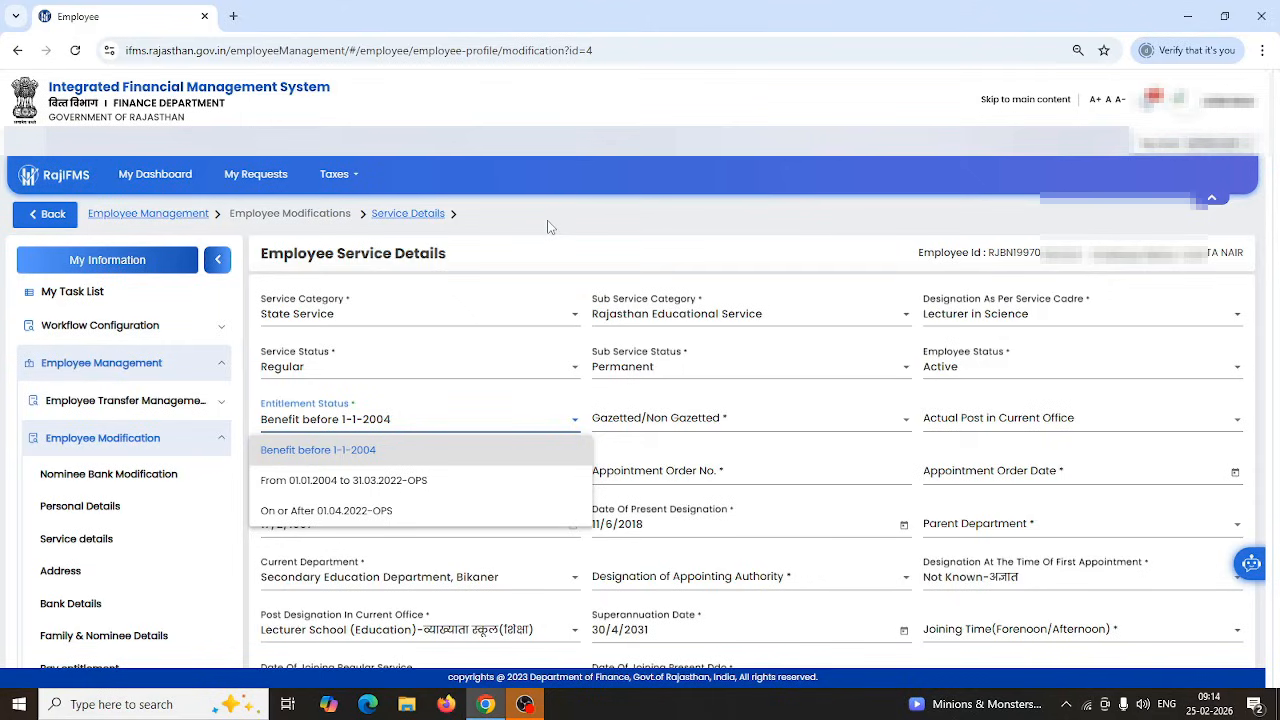
{"action": "left_click", "coordinate": [361, 459]}
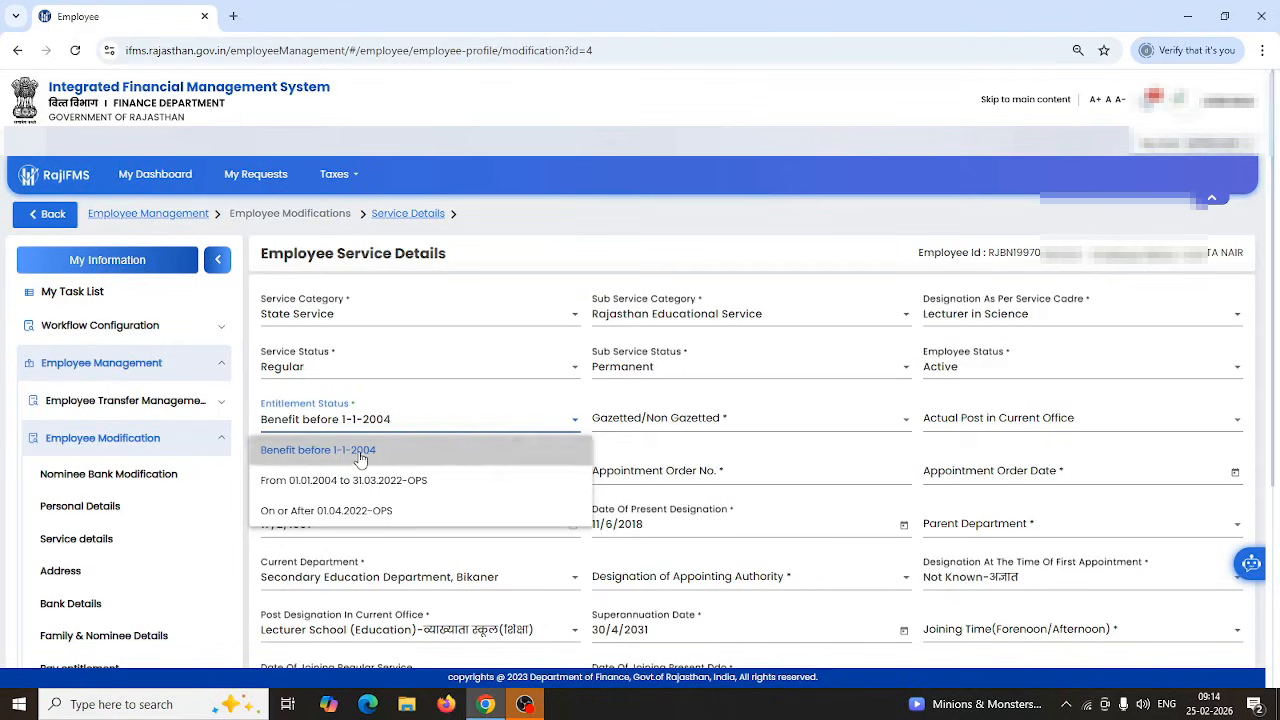
{"action": "left_click", "coordinate": [708, 424]}
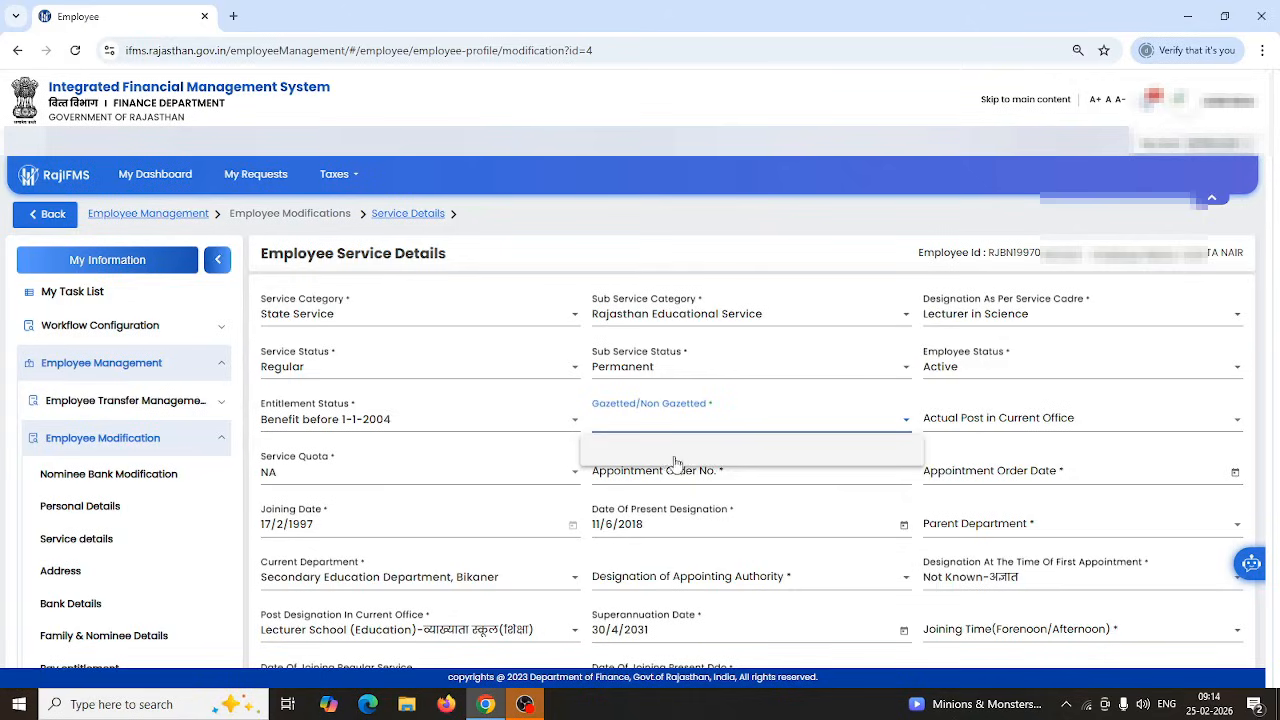
{"action": "left_click", "coordinate": [681, 318]}
Change the Sub Service Category to Government College Teachers service.
{"action": "left_click", "coordinate": [683, 318]}
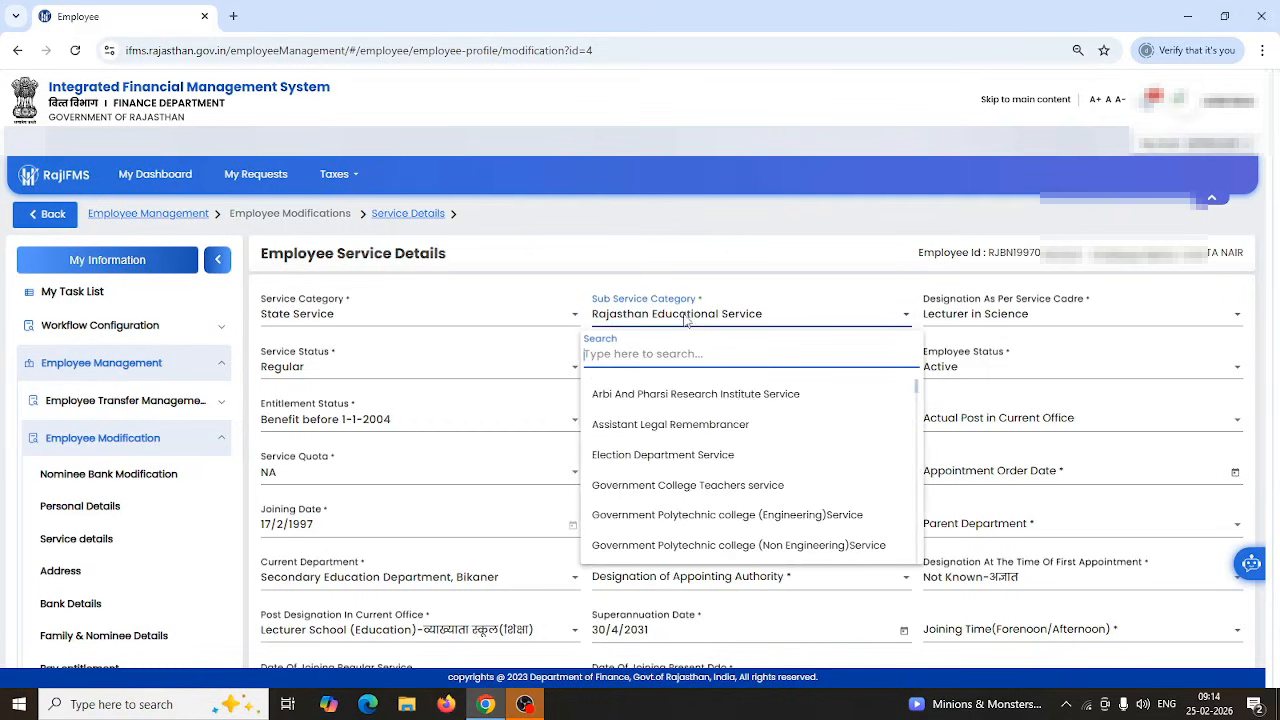
{"action": "left_click", "coordinate": [667, 428]}
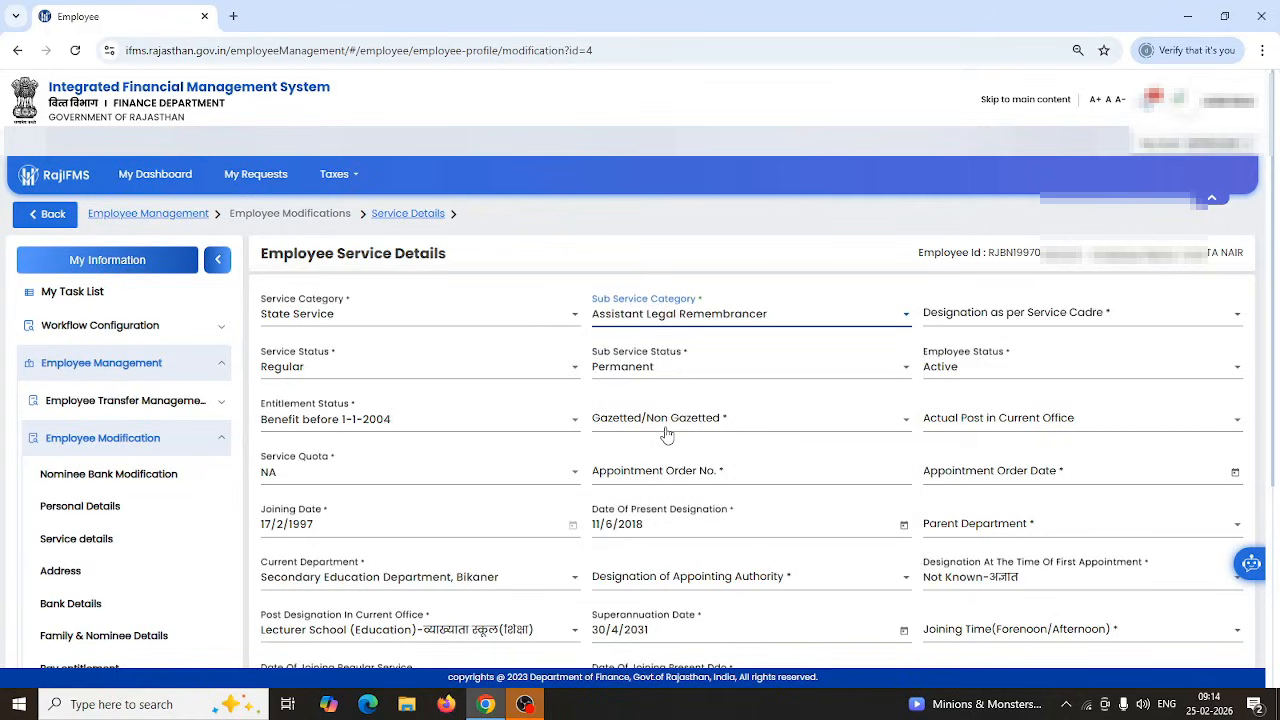
{"action": "left_click", "coordinate": [1020, 318]}
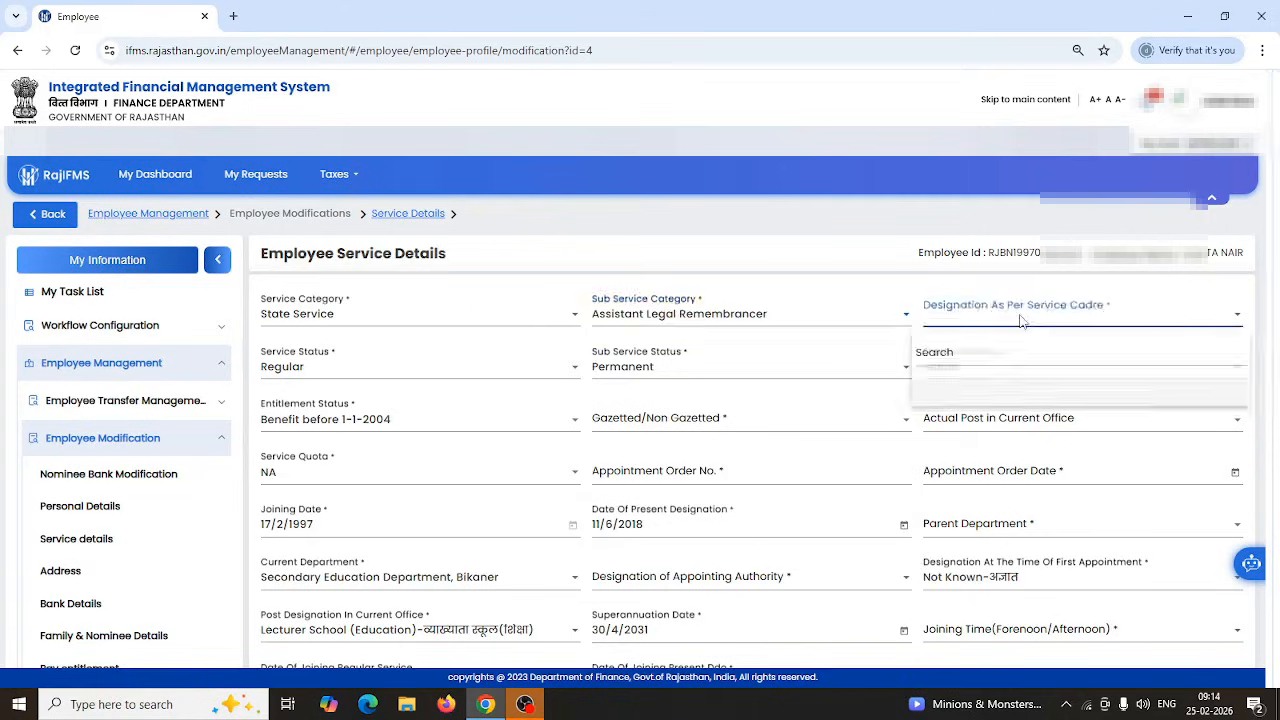
{"action": "left_click", "coordinate": [729, 318]}
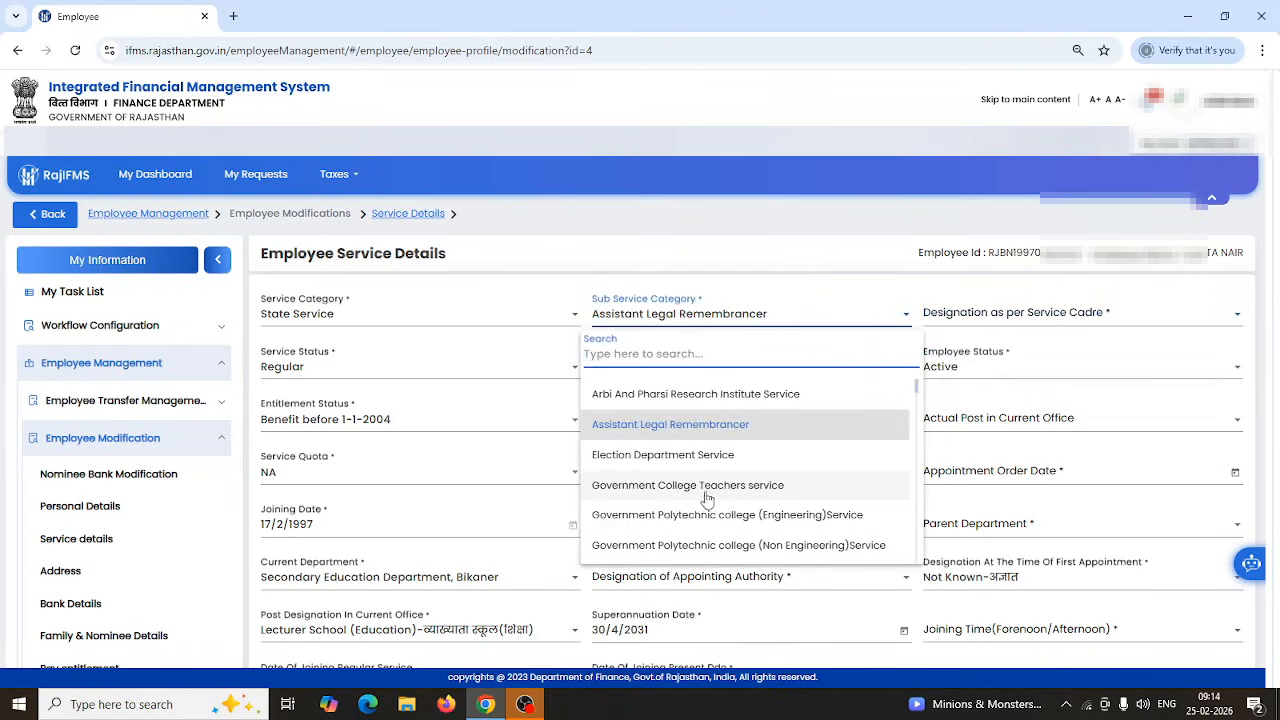
{"action": "left_click", "coordinate": [660, 486]}
Choose Vice Principal as the designation and mark the post Gazetted.
{"action": "left_click", "coordinate": [1012, 316]}
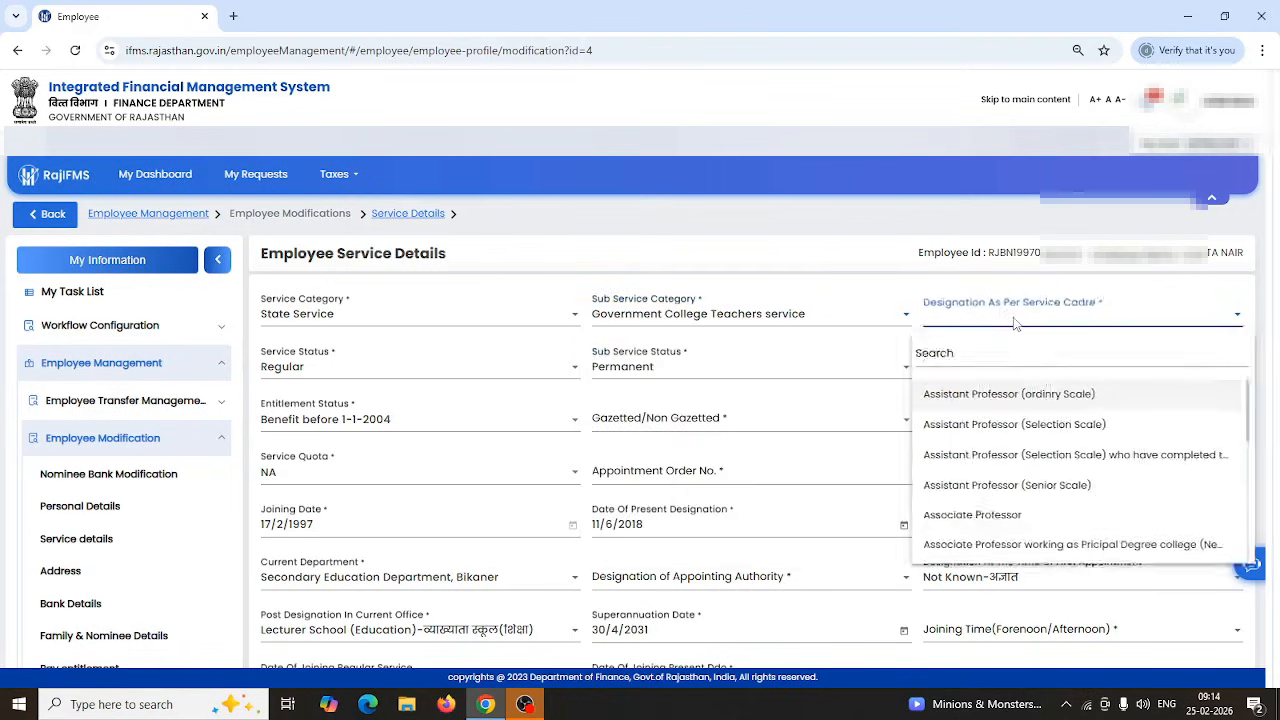
{"action": "scroll", "coordinate": [1017, 453], "scroll_direction": "down", "scroll_amount": 5}
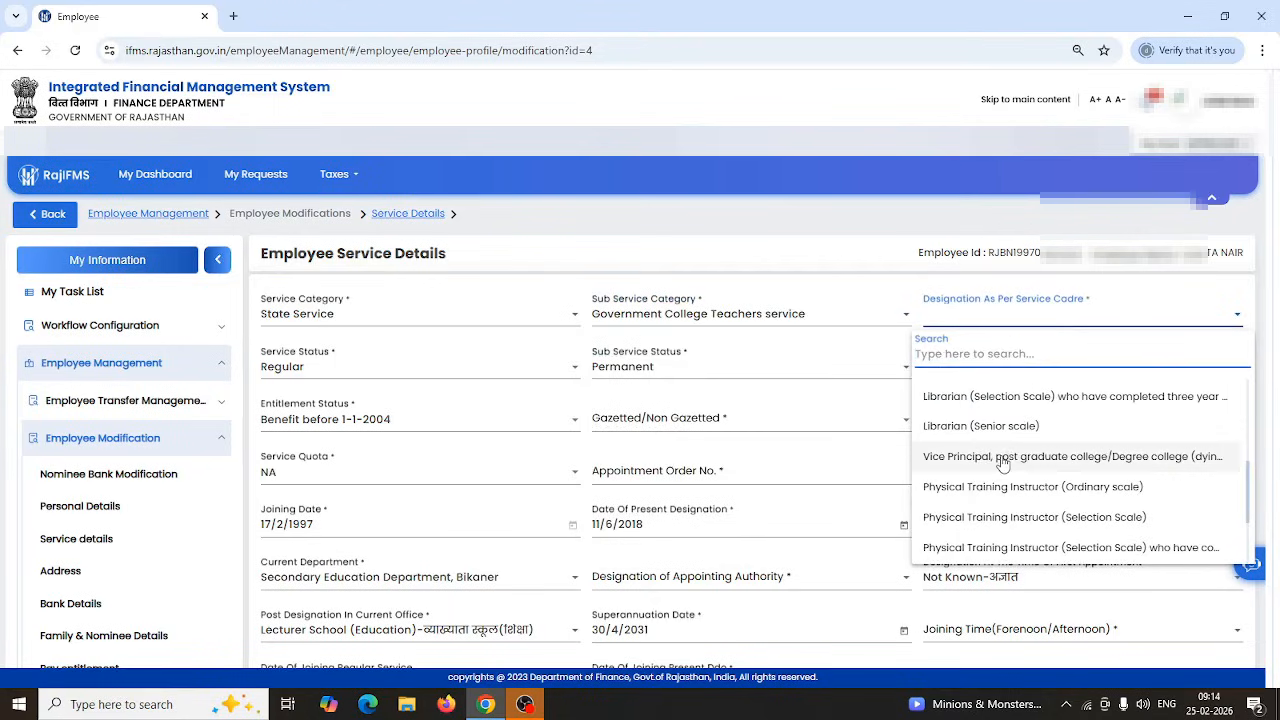
{"action": "left_click", "coordinate": [1008, 458]}
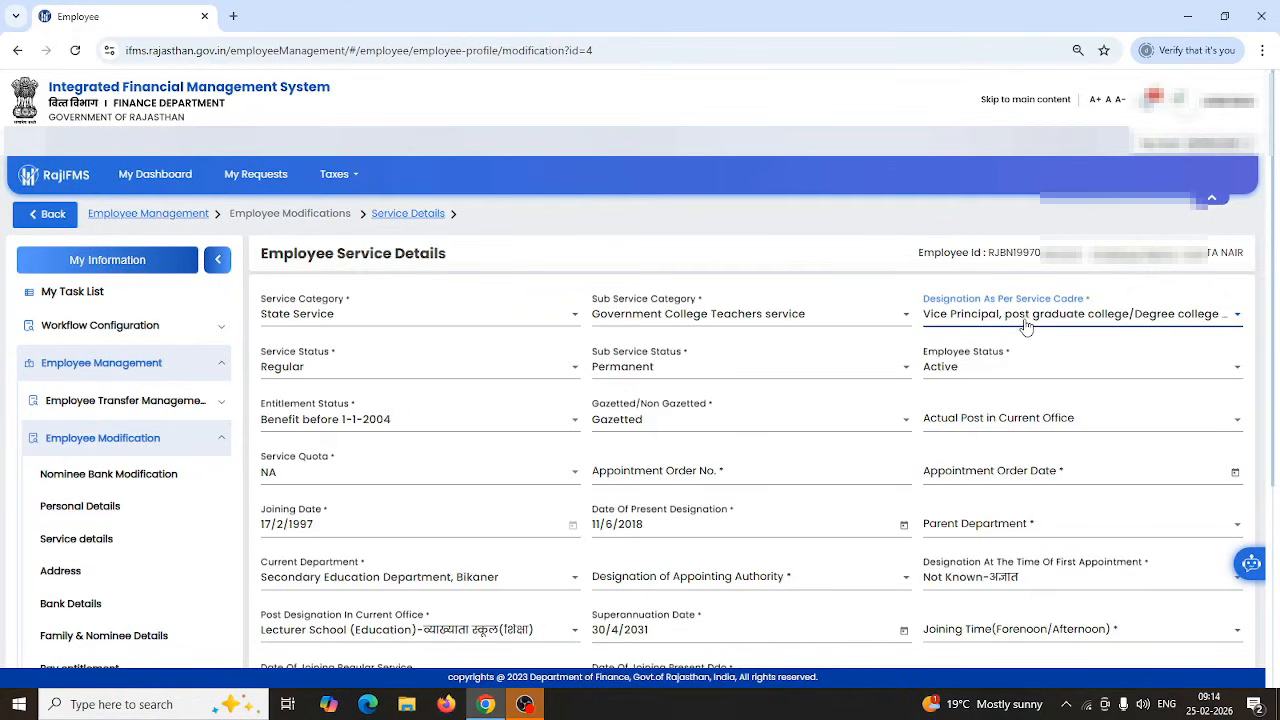
{"action": "left_click", "coordinate": [784, 428]}
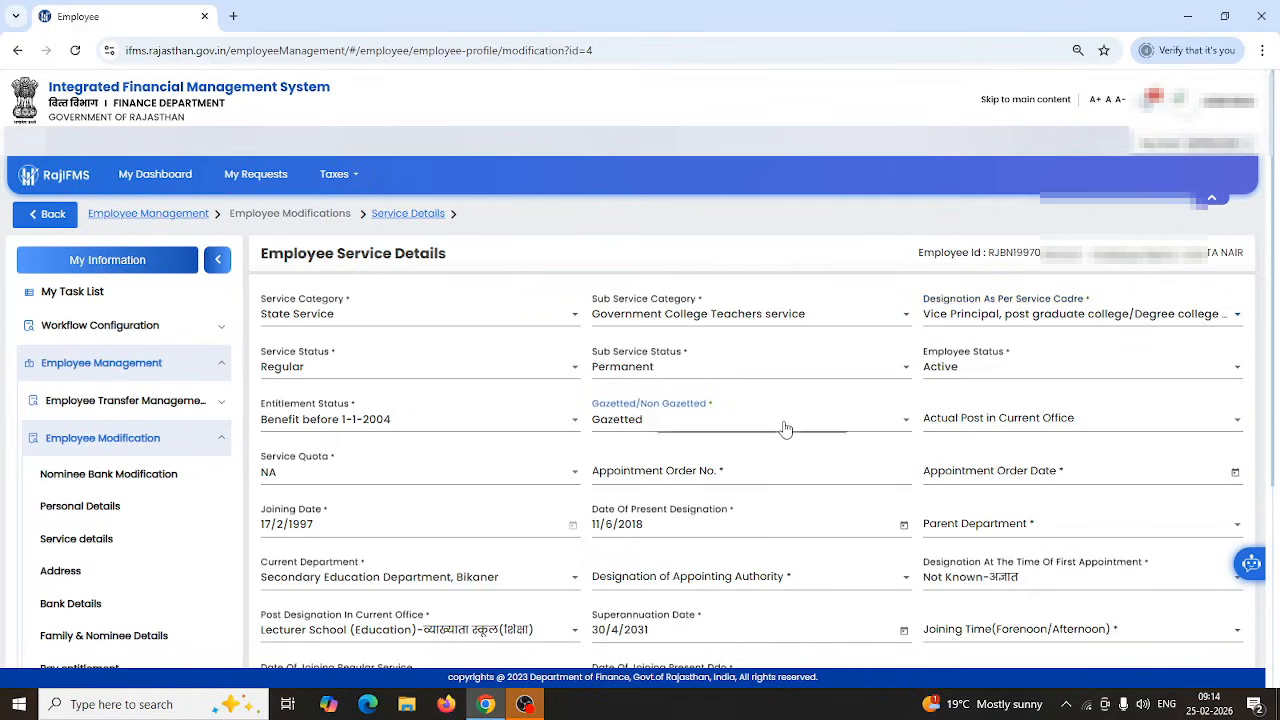
{"action": "left_click", "coordinate": [612, 450]}
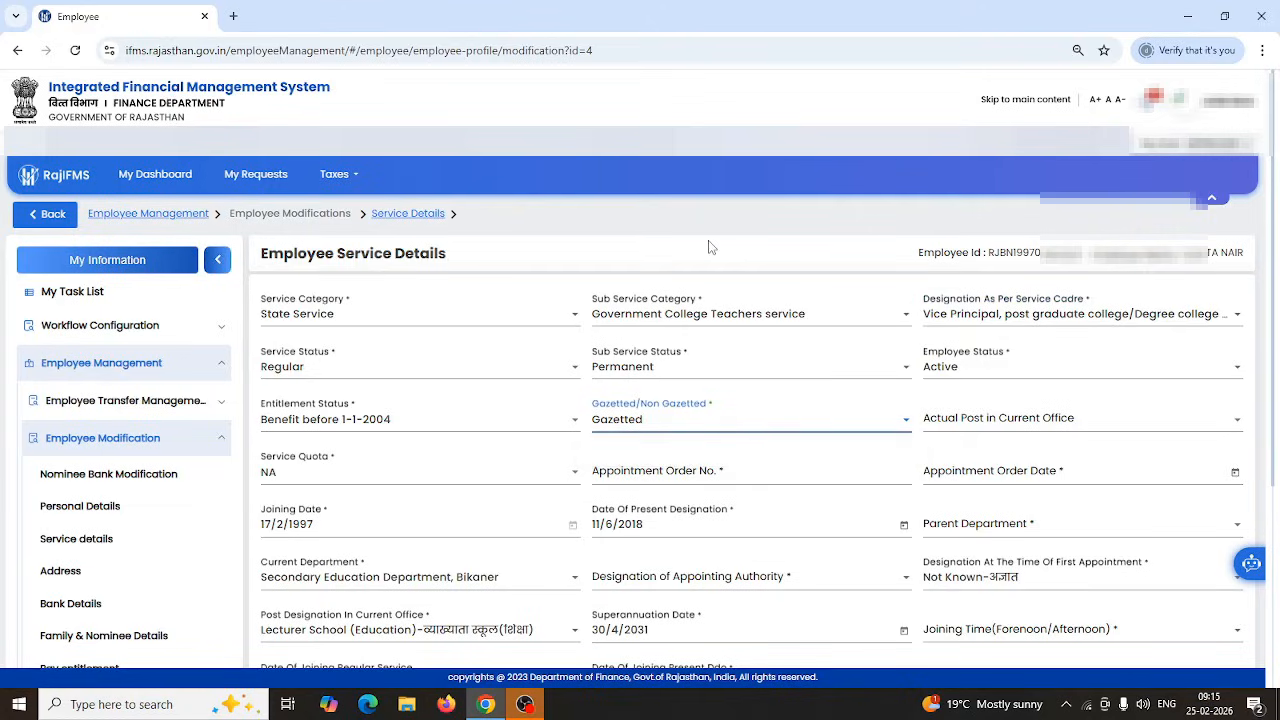
Change the Sub Service Category back to Rajasthan Educational Service.
{"action": "left_click", "coordinate": [692, 316]}
{"action": "scroll", "coordinate": [716, 508], "scroll_direction": "down", "scroll_amount": 3}
{"action": "scroll", "coordinate": [716, 503], "scroll_direction": "down", "scroll_amount": 5}
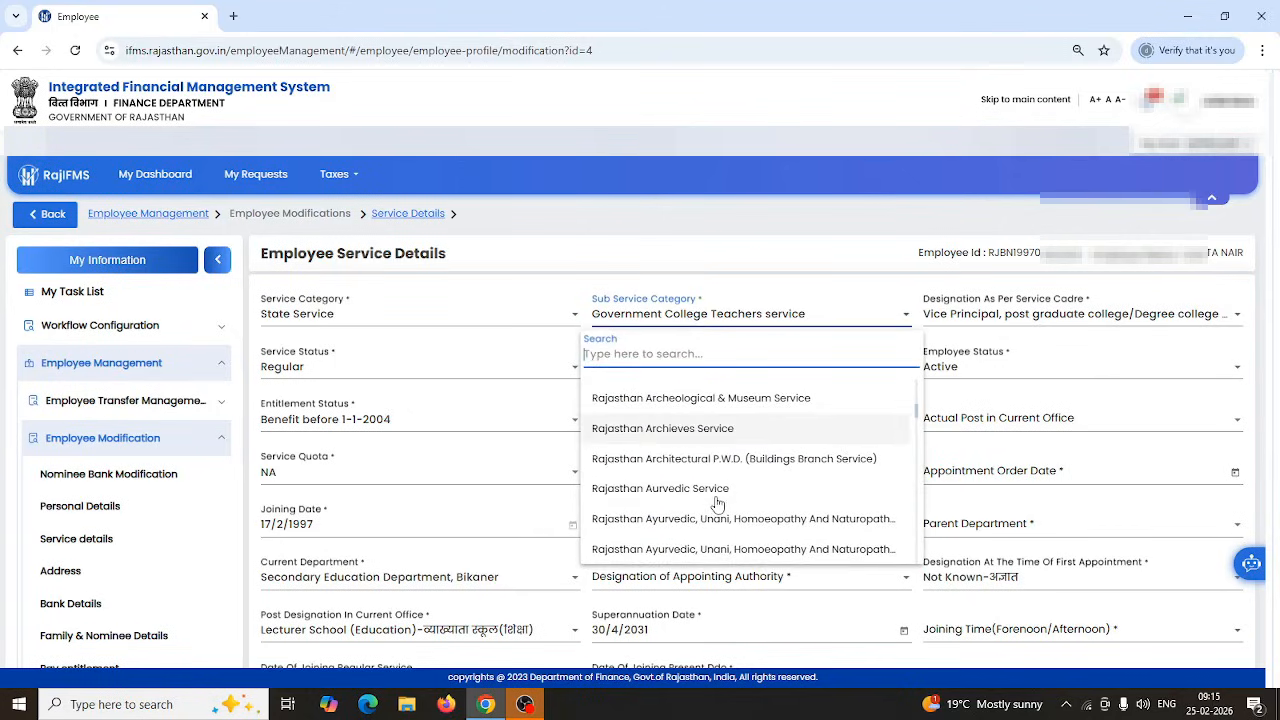
{"action": "scroll", "coordinate": [716, 503], "scroll_direction": "down", "scroll_amount": 4}
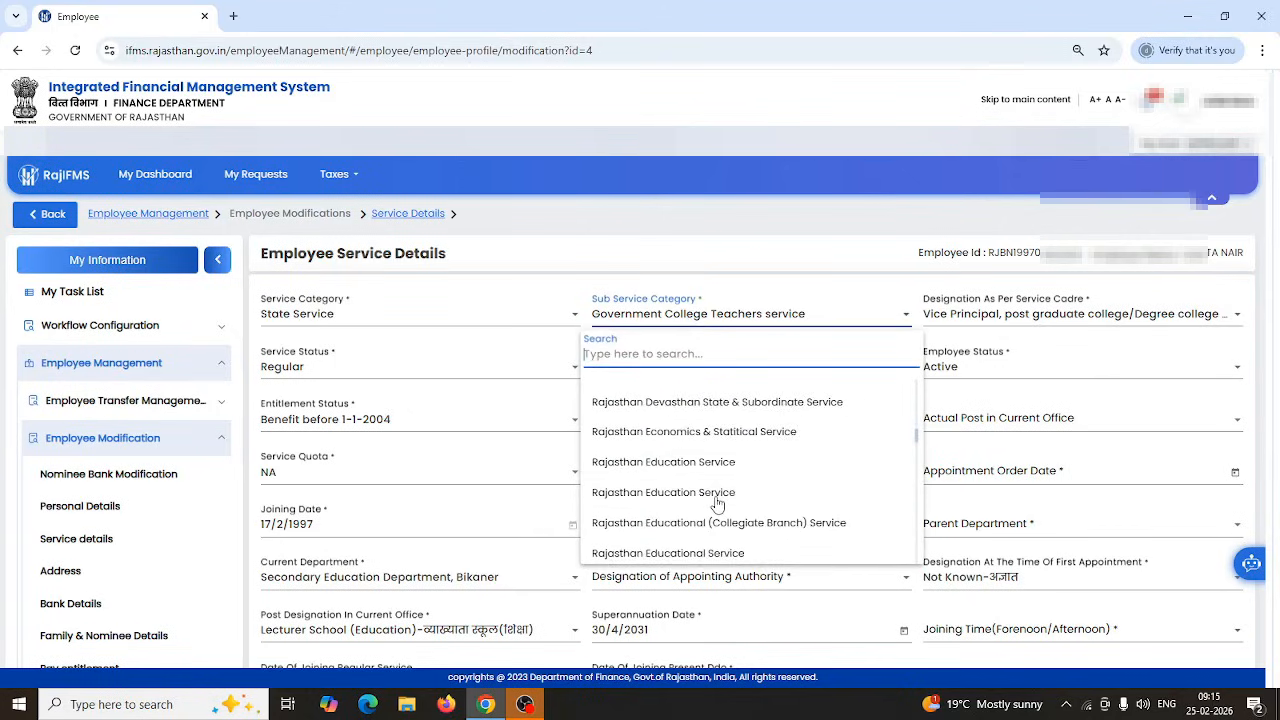
{"action": "scroll", "coordinate": [715, 511], "scroll_direction": "down", "scroll_amount": 1}
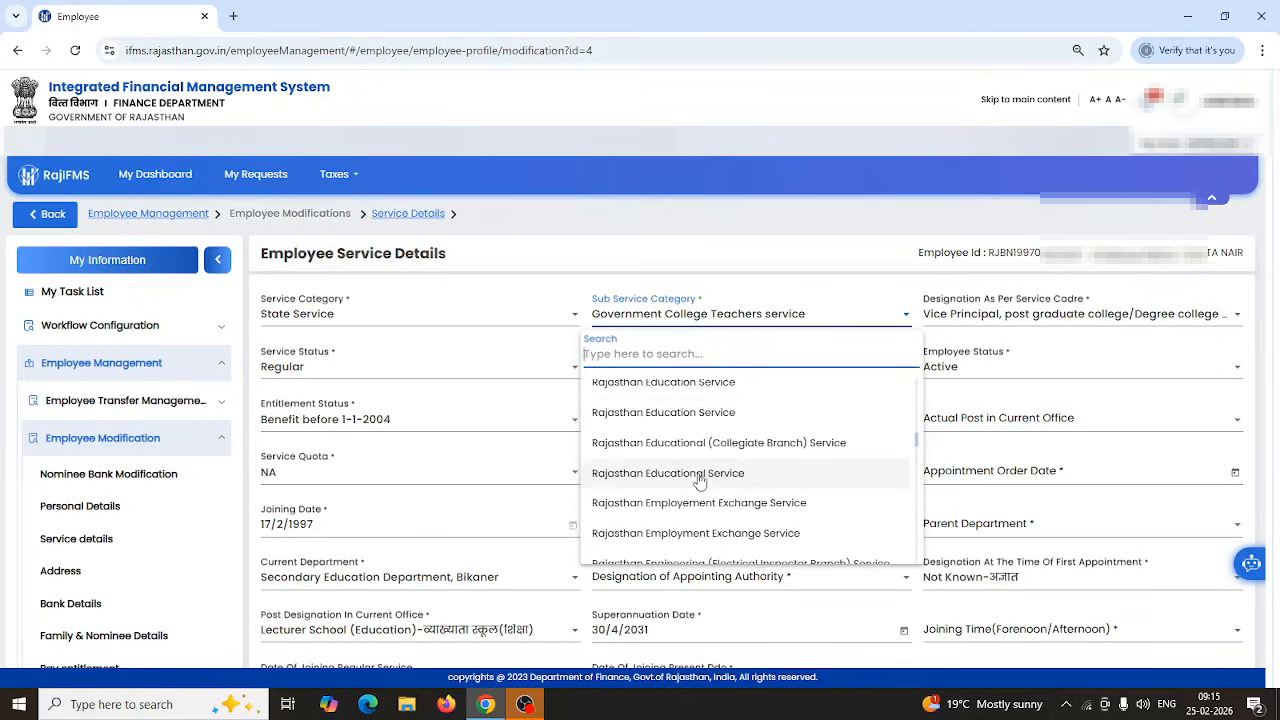
{"action": "left_click", "coordinate": [700, 473]}
Search 'lec' in Designation and select Lecturer in Commerce.
{"action": "left_click", "coordinate": [993, 318]}
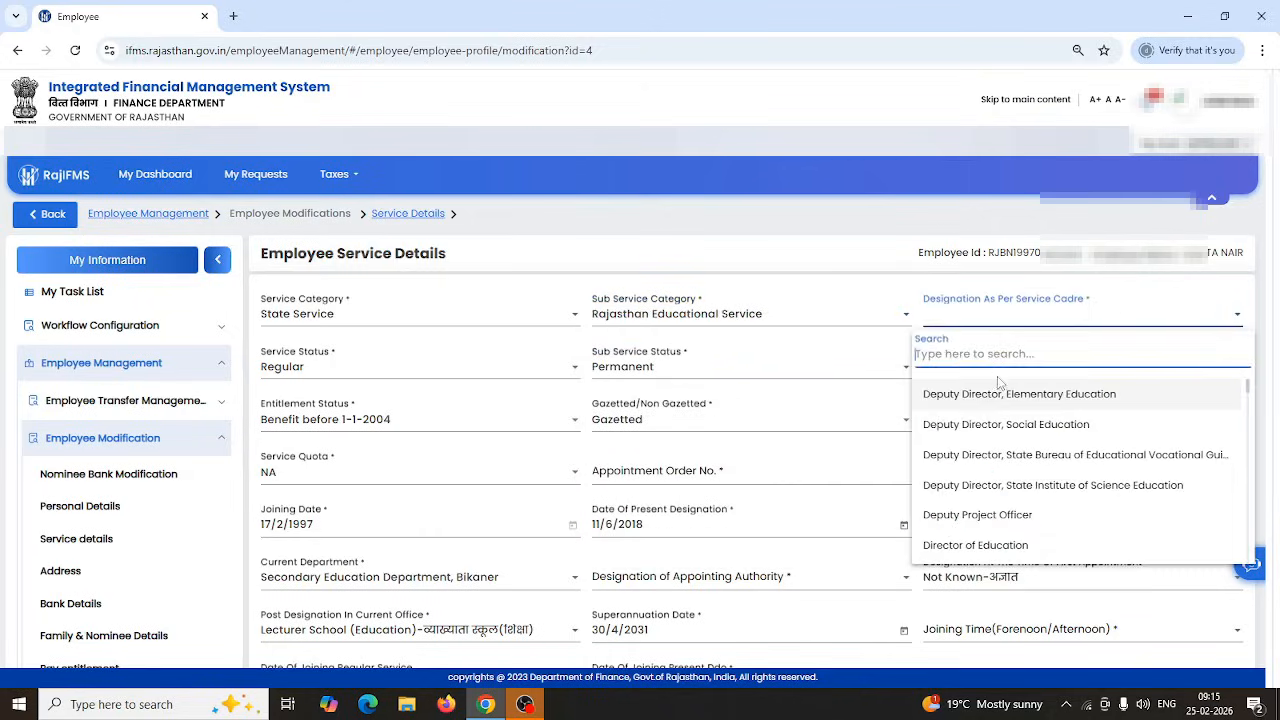
{"action": "type", "text": "le"}
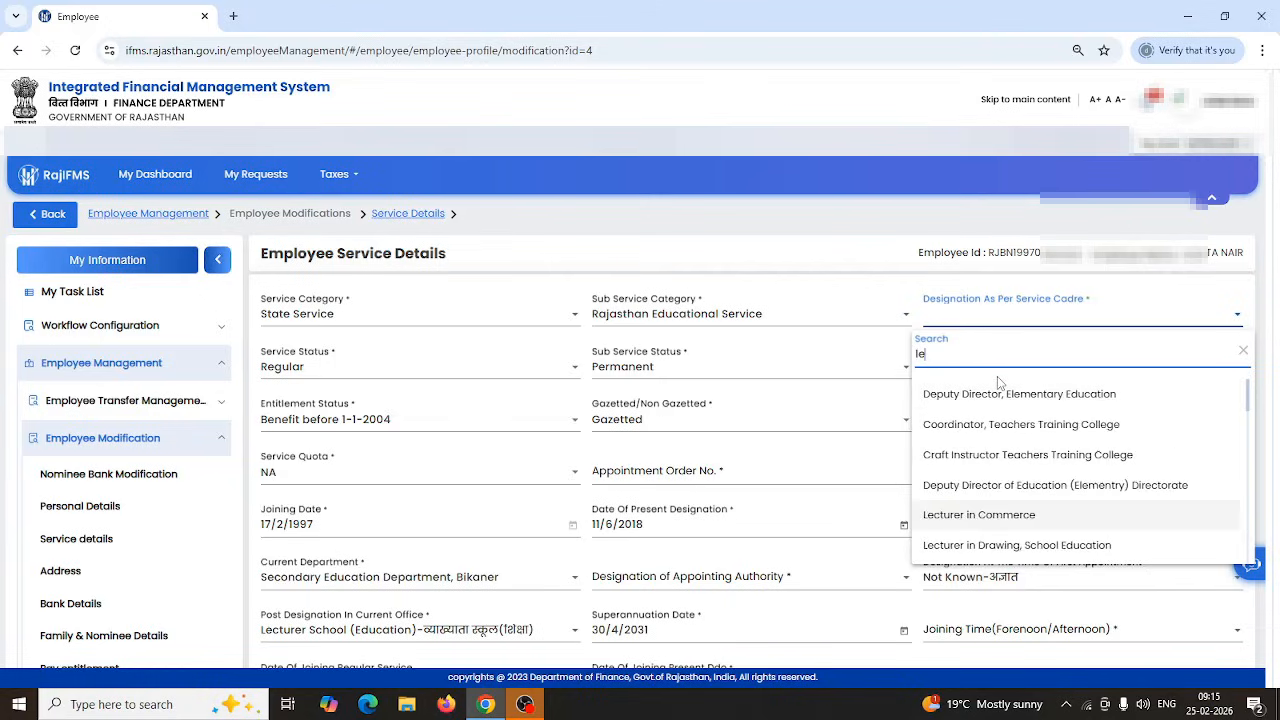
{"action": "type", "text": "cturer"}
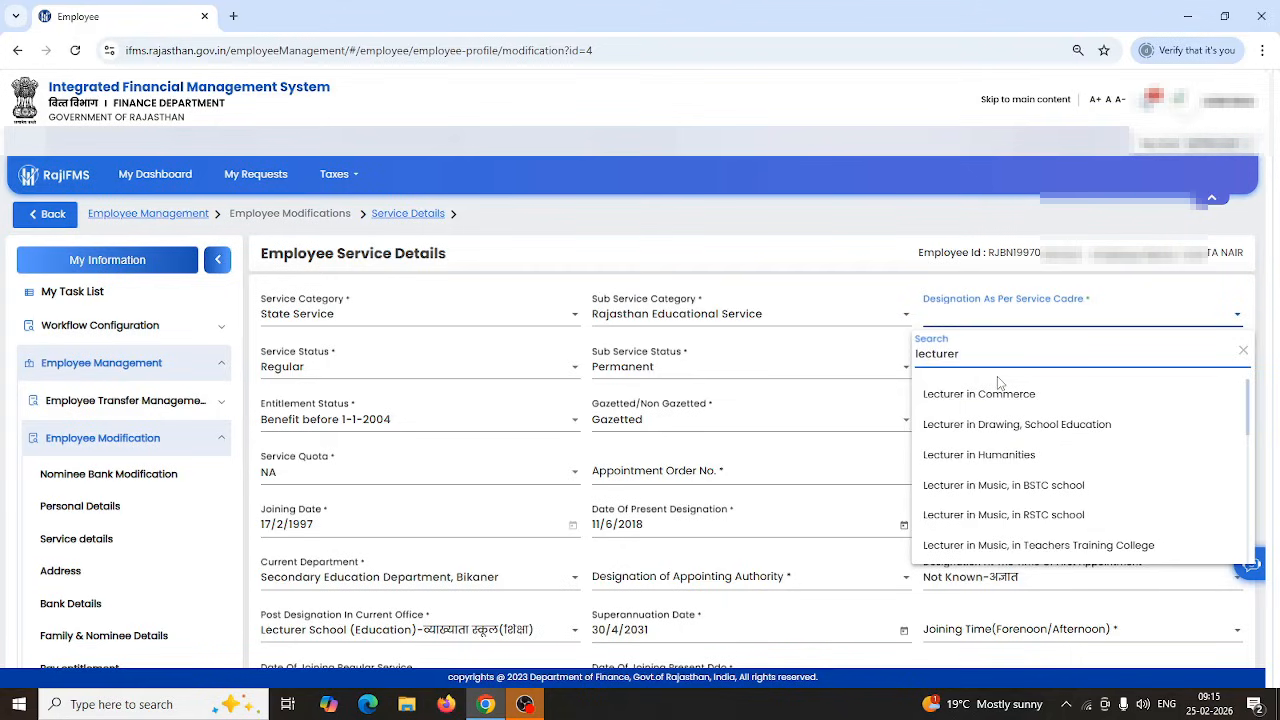
{"action": "left_click", "coordinate": [999, 385]}
{"action": "key", "text": "space"}
{"action": "type", "text": "sc"}
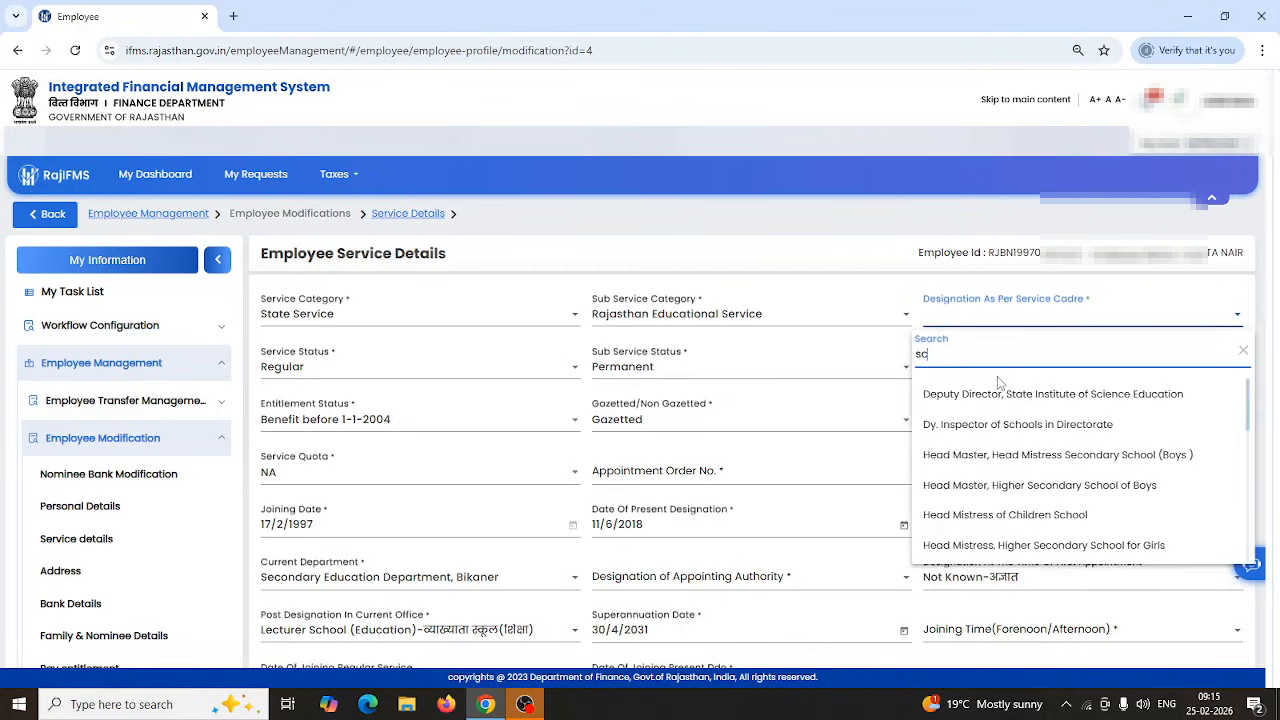
{"action": "key", "text": "BackSpace"}
{"action": "key", "text": "BackSpace"}
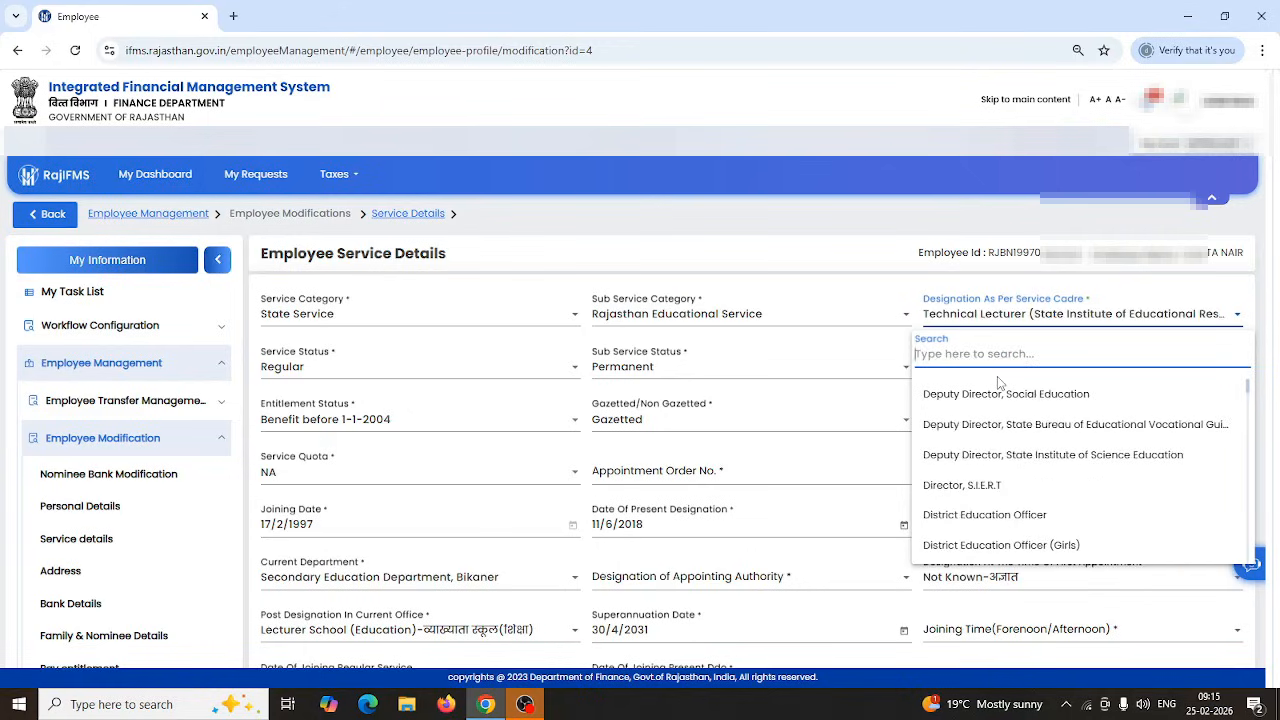
{"action": "type", "text": "lect"}
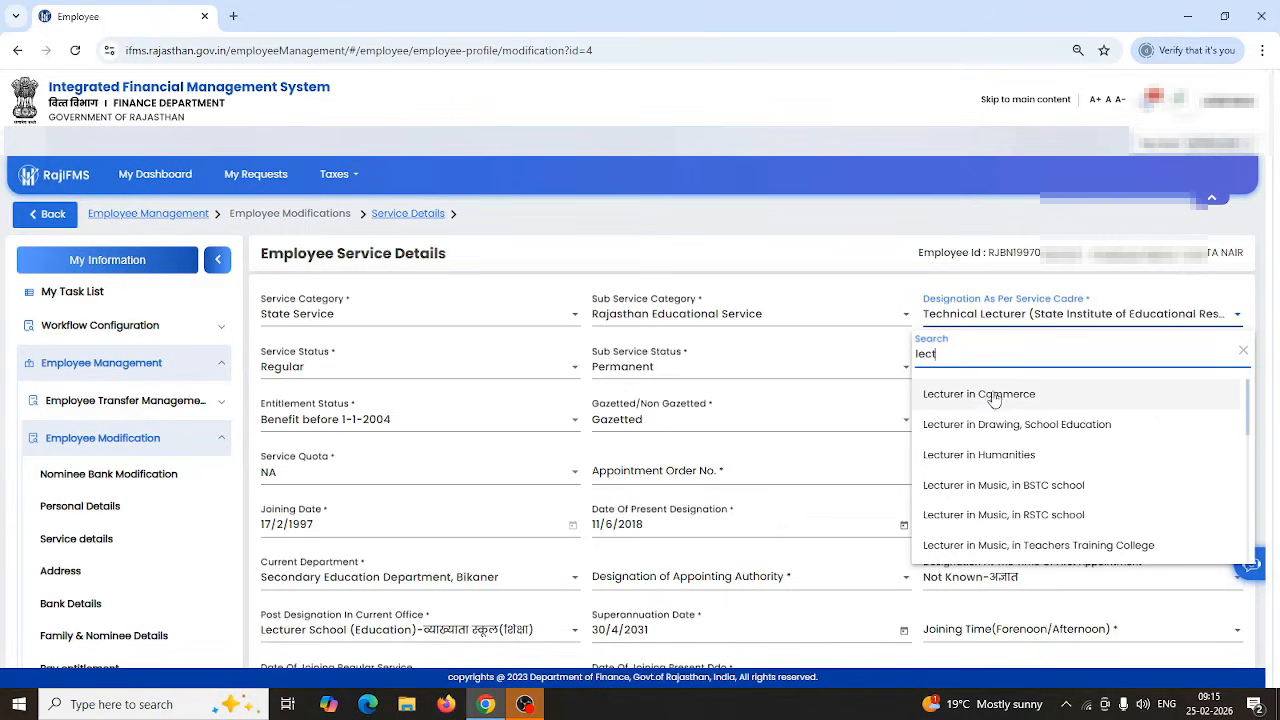
{"action": "left_click", "coordinate": [993, 400]}
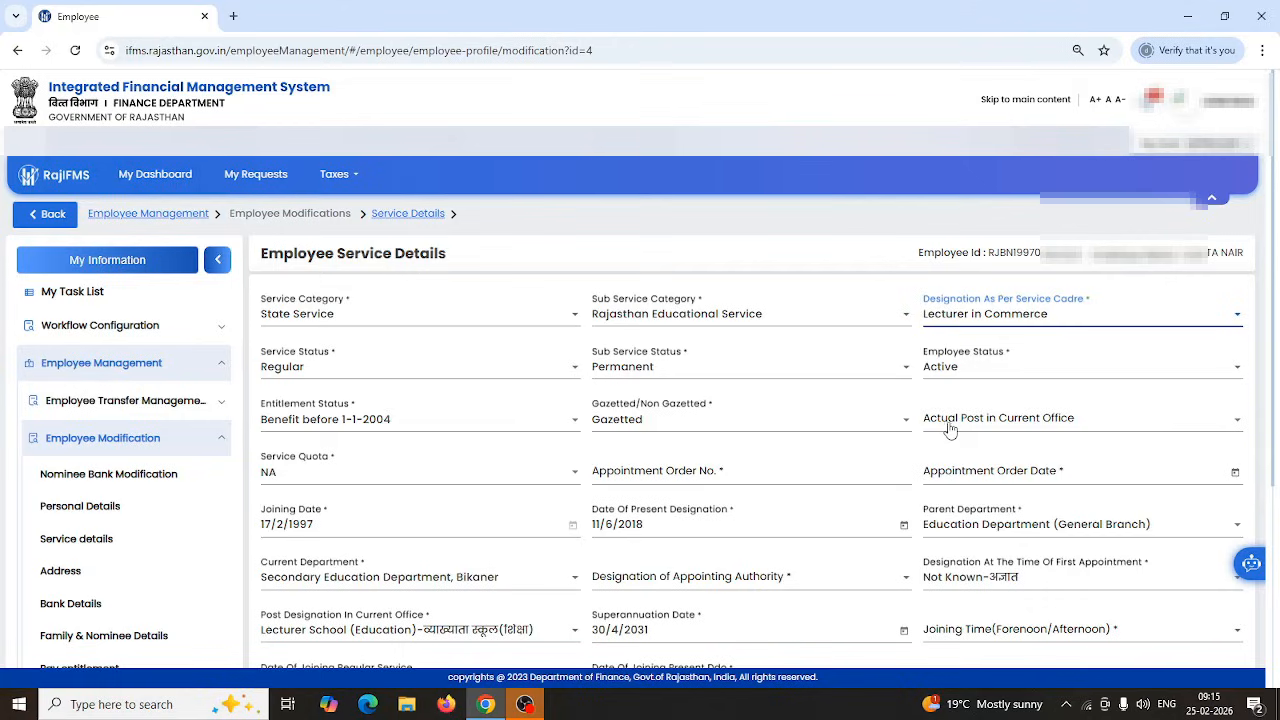
Keep Gazetted and set Actual Post in Current Office to Lecturer School (Education).
{"action": "left_click", "coordinate": [682, 430]}
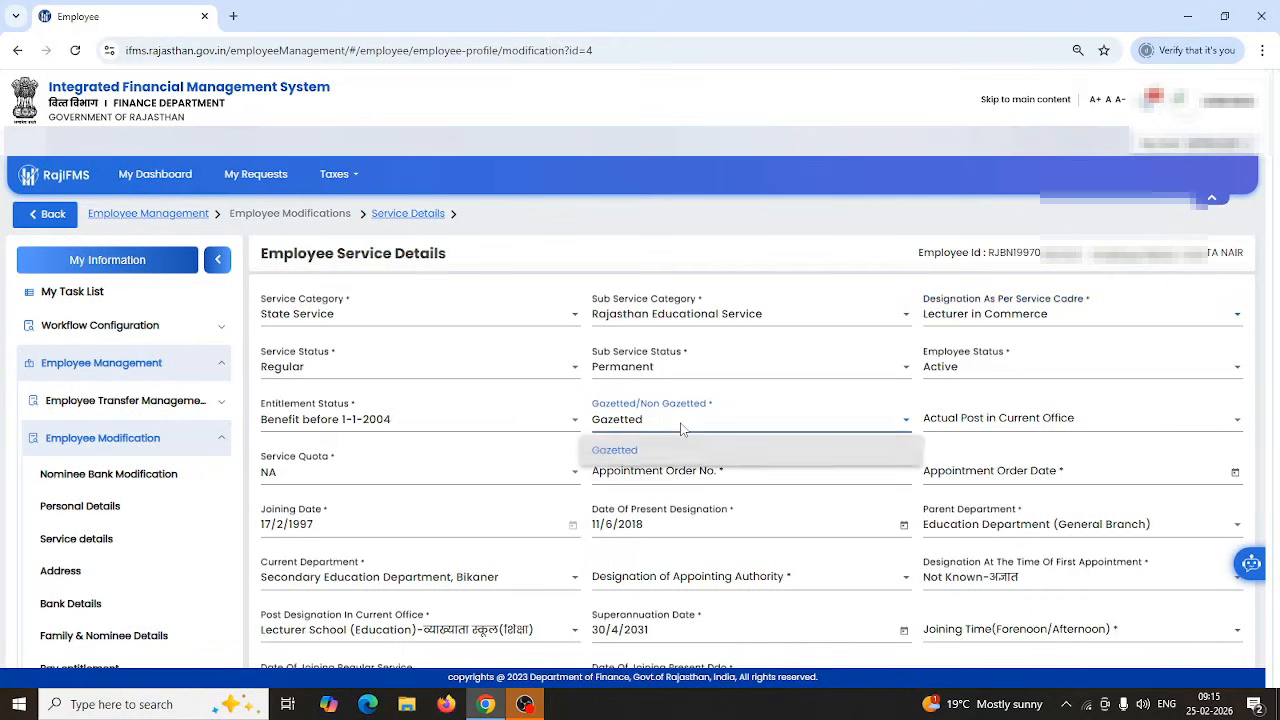
{"action": "left_click", "coordinate": [618, 447]}
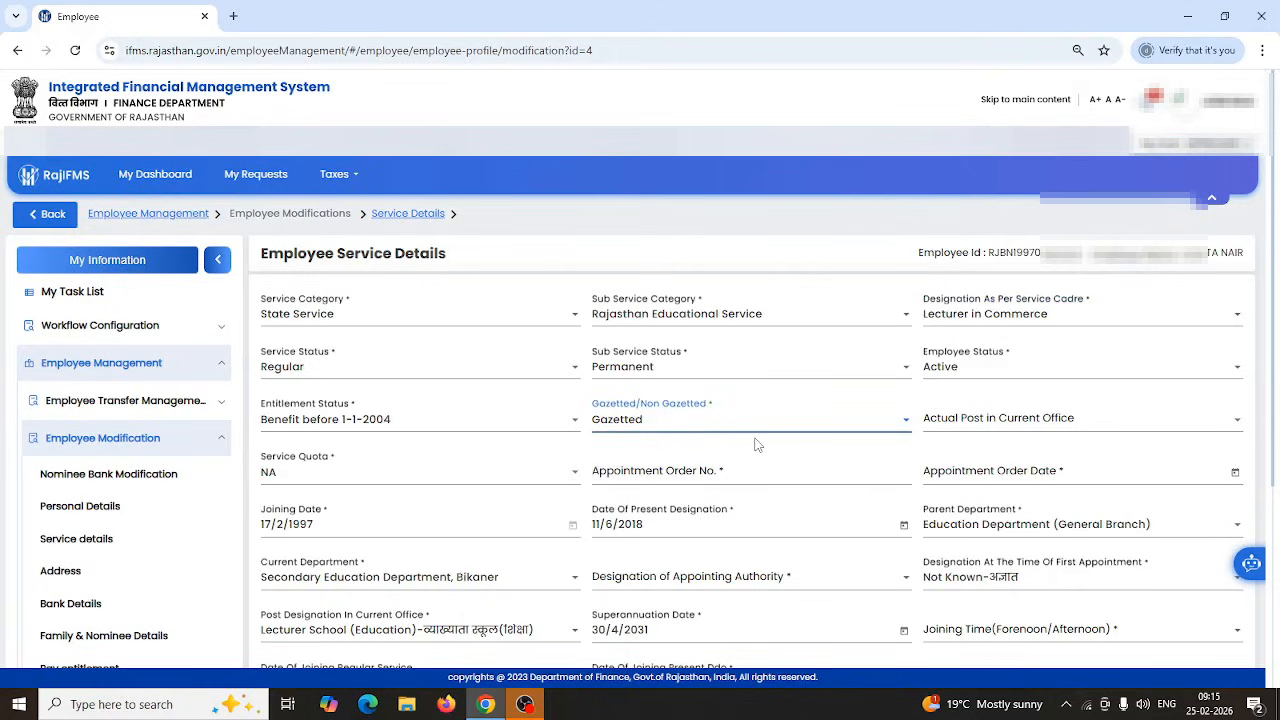
{"action": "left_click", "coordinate": [1036, 428]}
{"action": "scroll", "coordinate": [1000, 560], "scroll_direction": "down", "scroll_amount": 1}
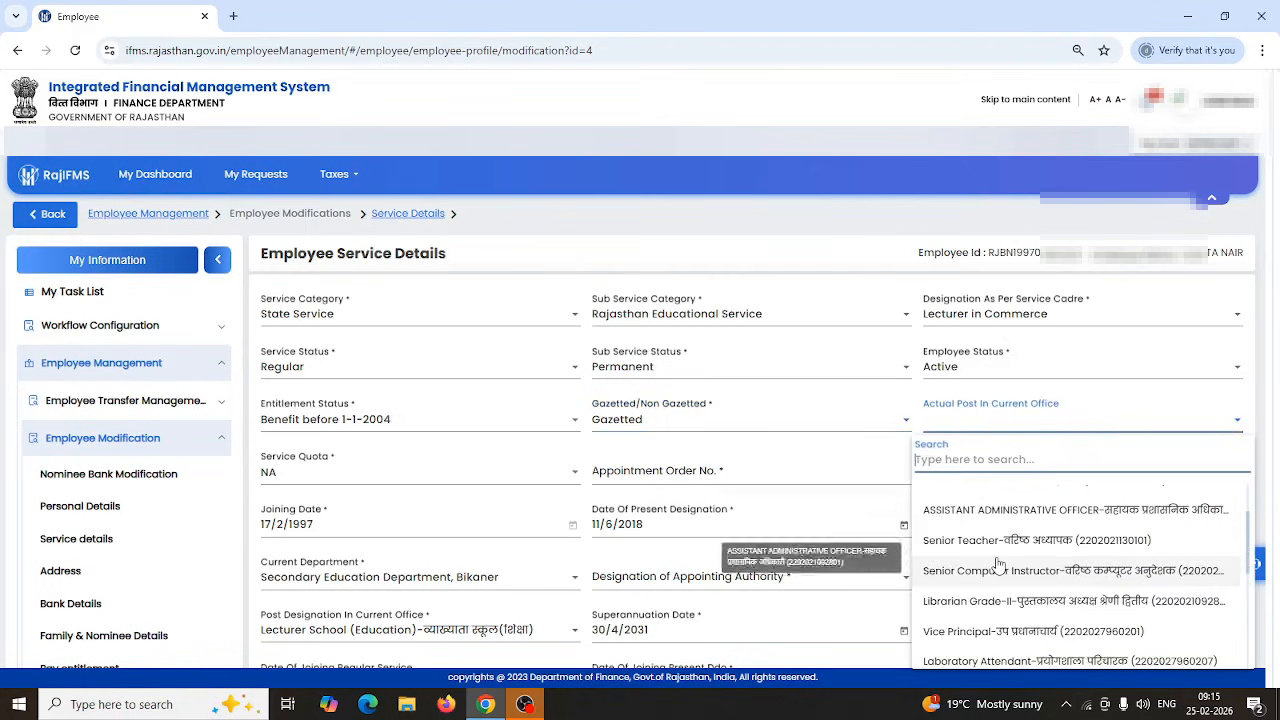
{"action": "scroll", "coordinate": [1005, 568], "scroll_direction": "down", "scroll_amount": 4}
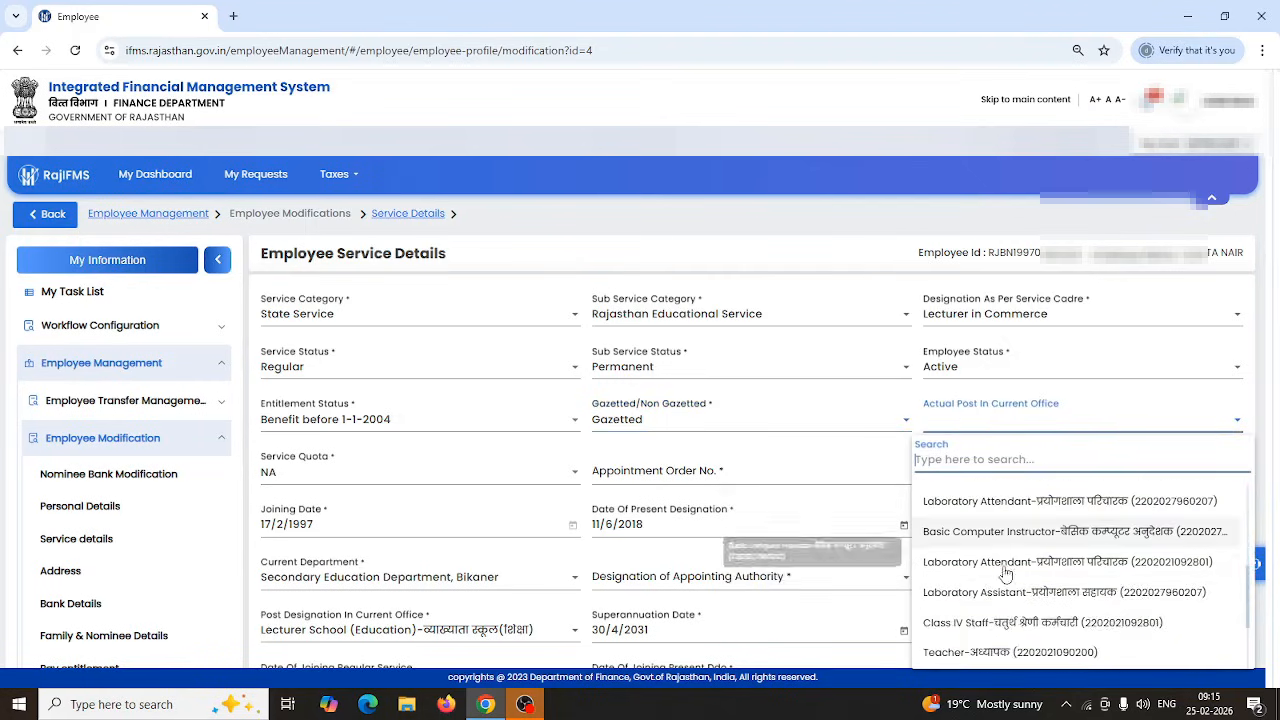
{"action": "scroll", "coordinate": [1018, 578], "scroll_direction": "down", "scroll_amount": 1}
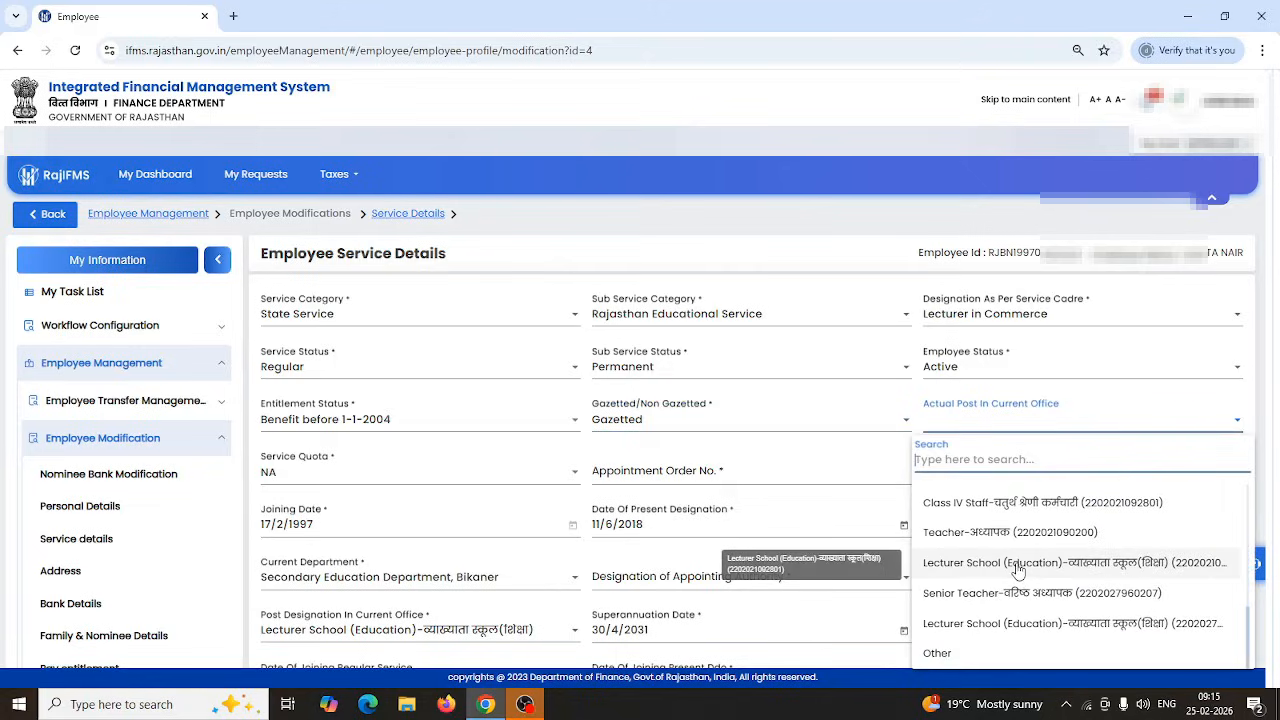
{"action": "left_click", "coordinate": [1018, 570]}
Choose NA in the Service Quota dropdown.
{"action": "left_click", "coordinate": [378, 478]}
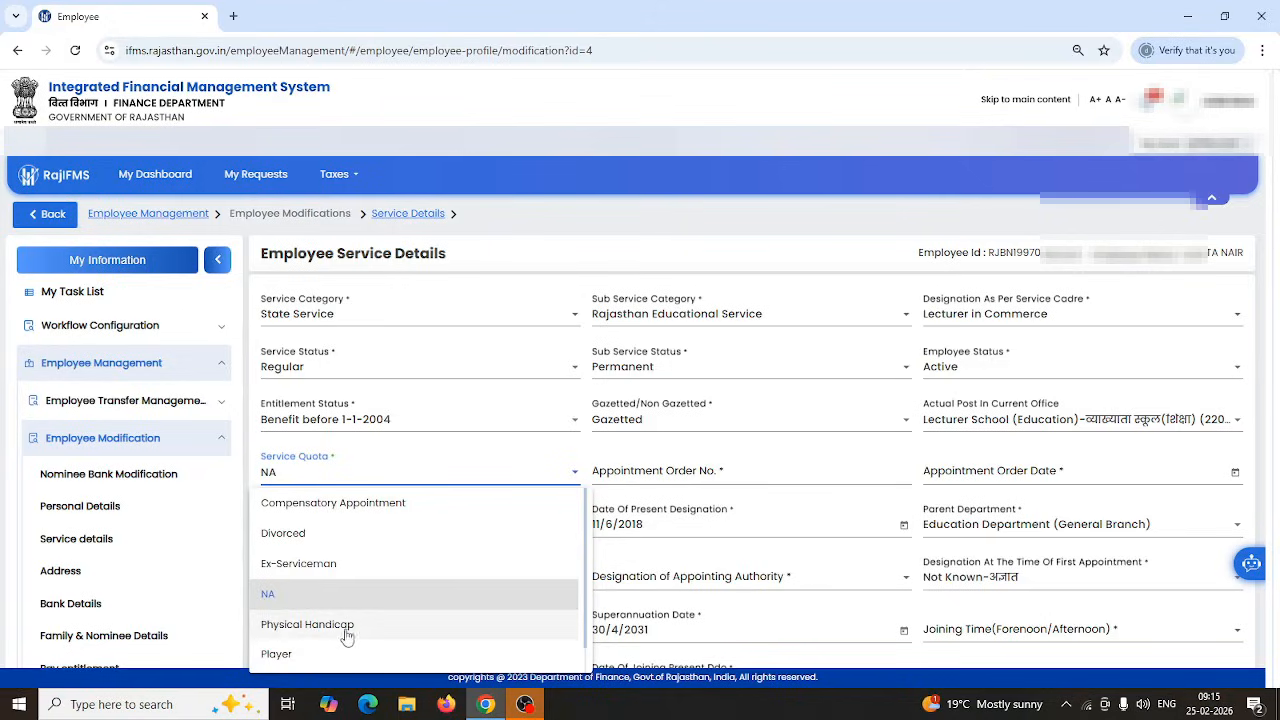
{"action": "left_click", "coordinate": [274, 597]}
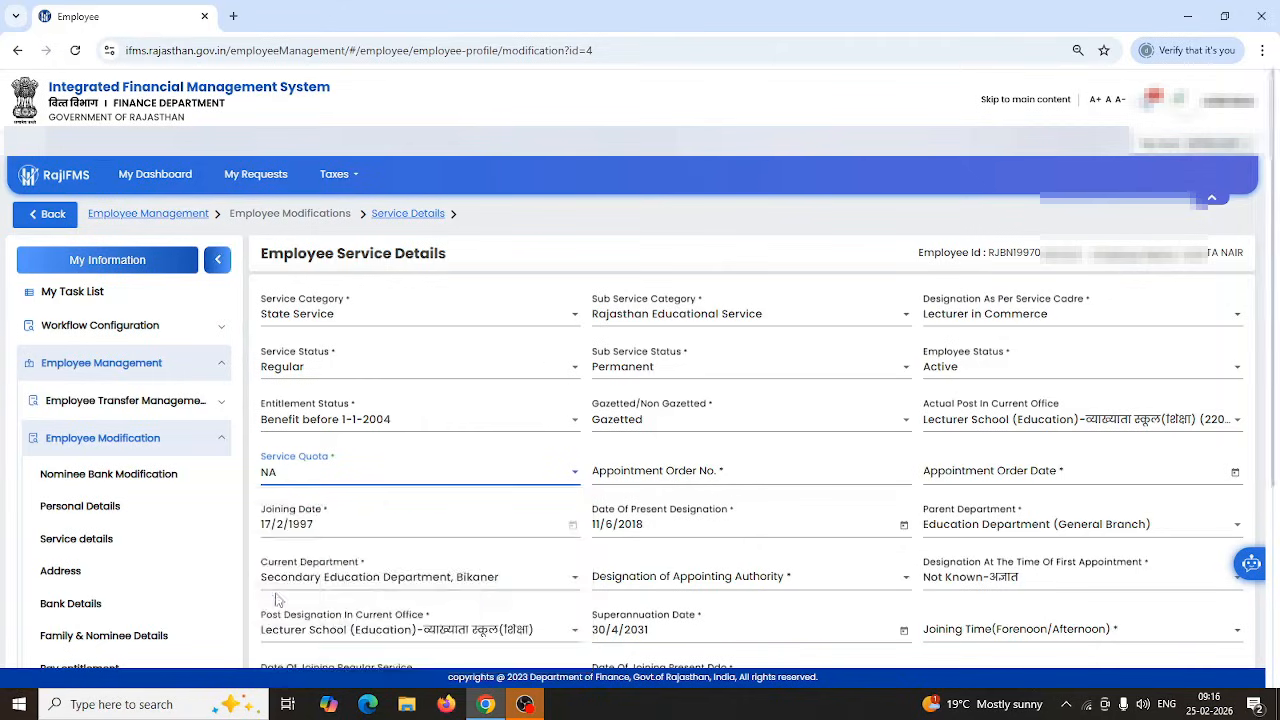
{"action": "left_click", "coordinate": [686, 466]}
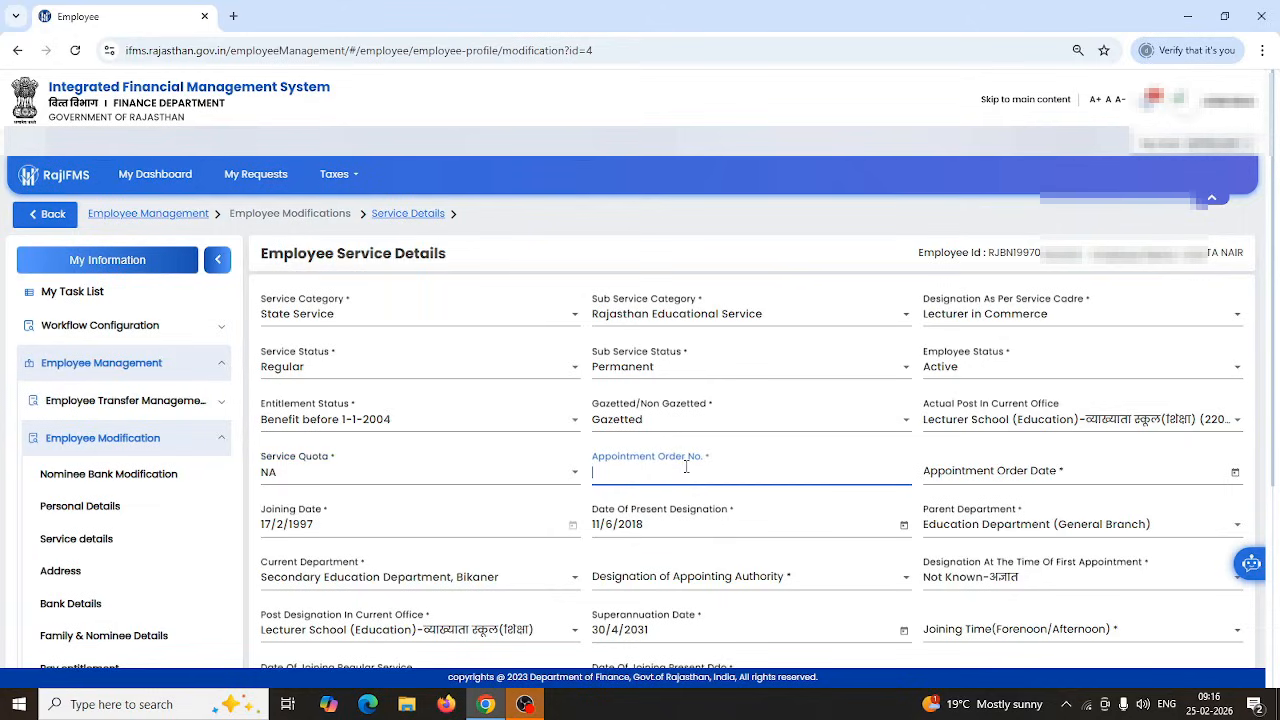
Enter Appointment Order No. 294 and pick 10/2/1997 as its date from the calendar.
{"action": "type", "text": "294"}
{"action": "left_click", "coordinate": [1236, 476]}
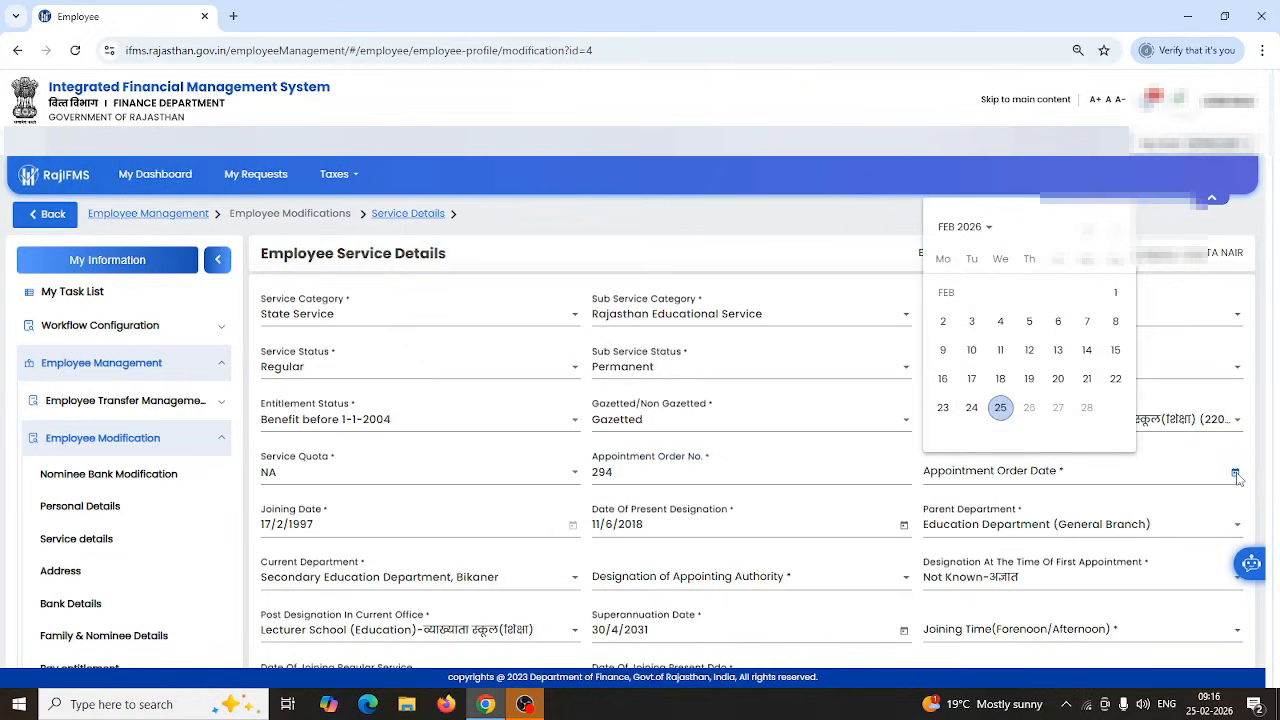
{"action": "left_click", "coordinate": [963, 228]}
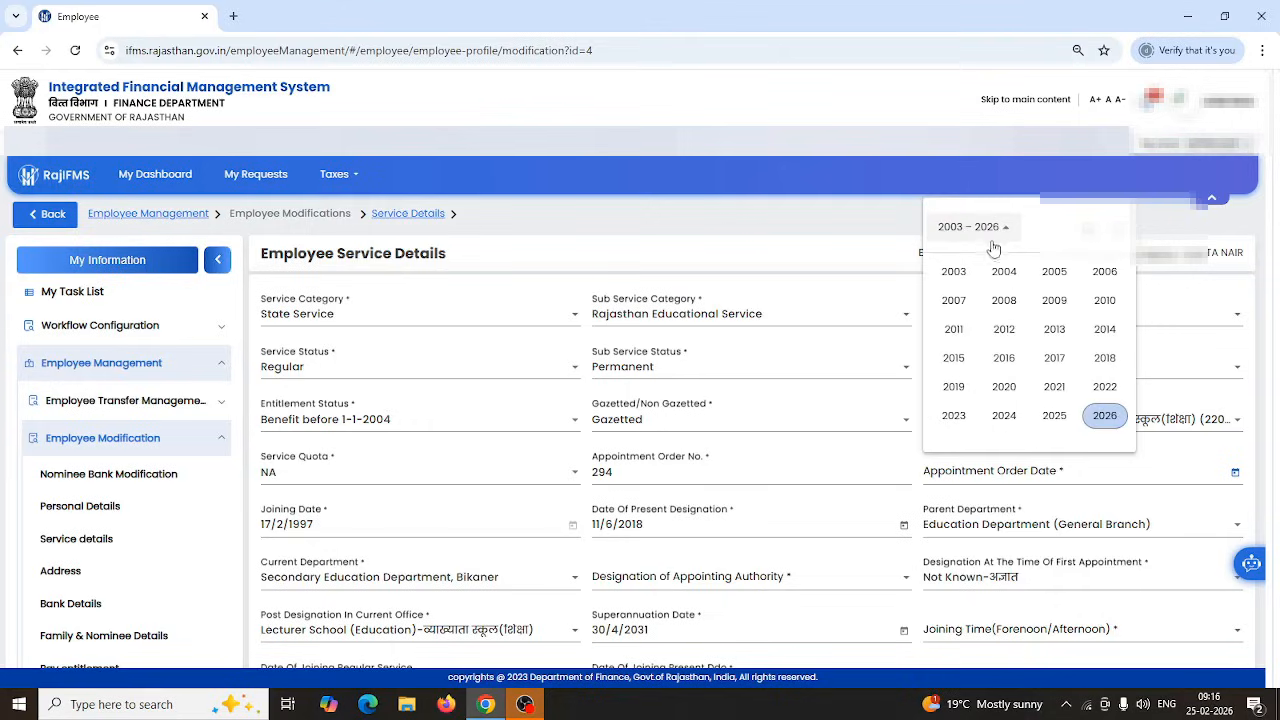
{"action": "left_click", "coordinate": [1089, 231]}
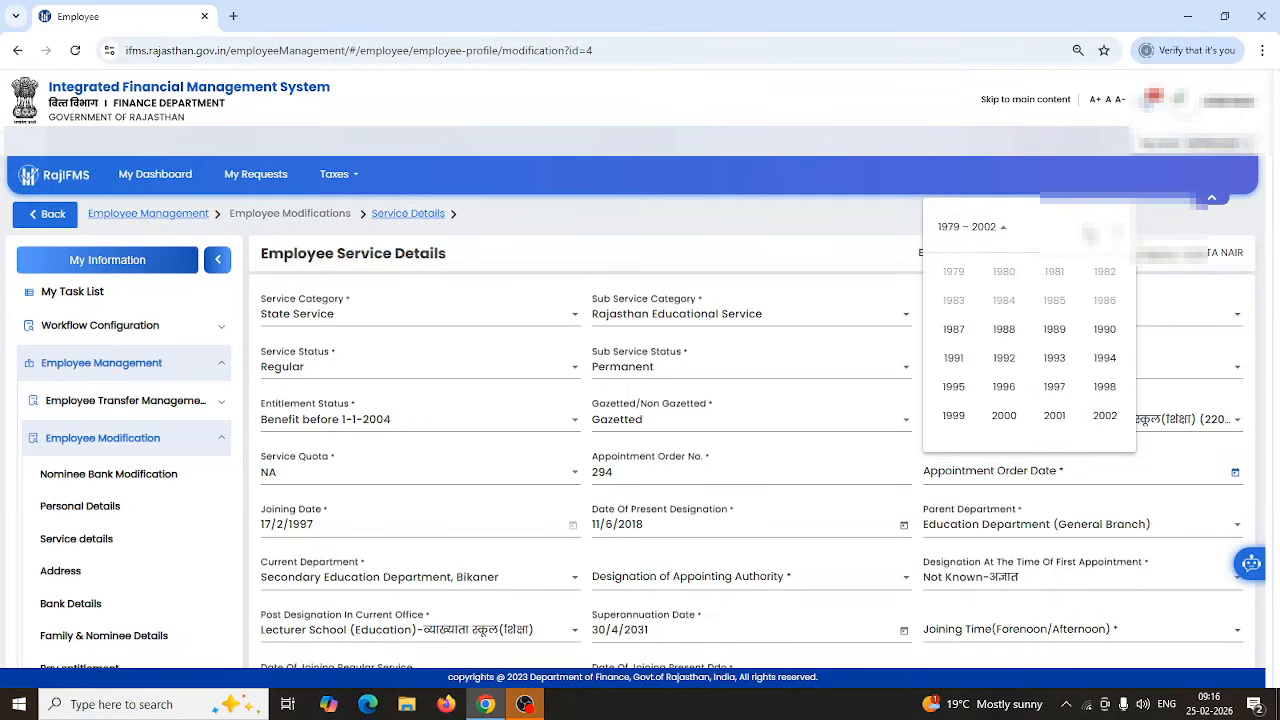
{"action": "left_click", "coordinate": [1054, 387]}
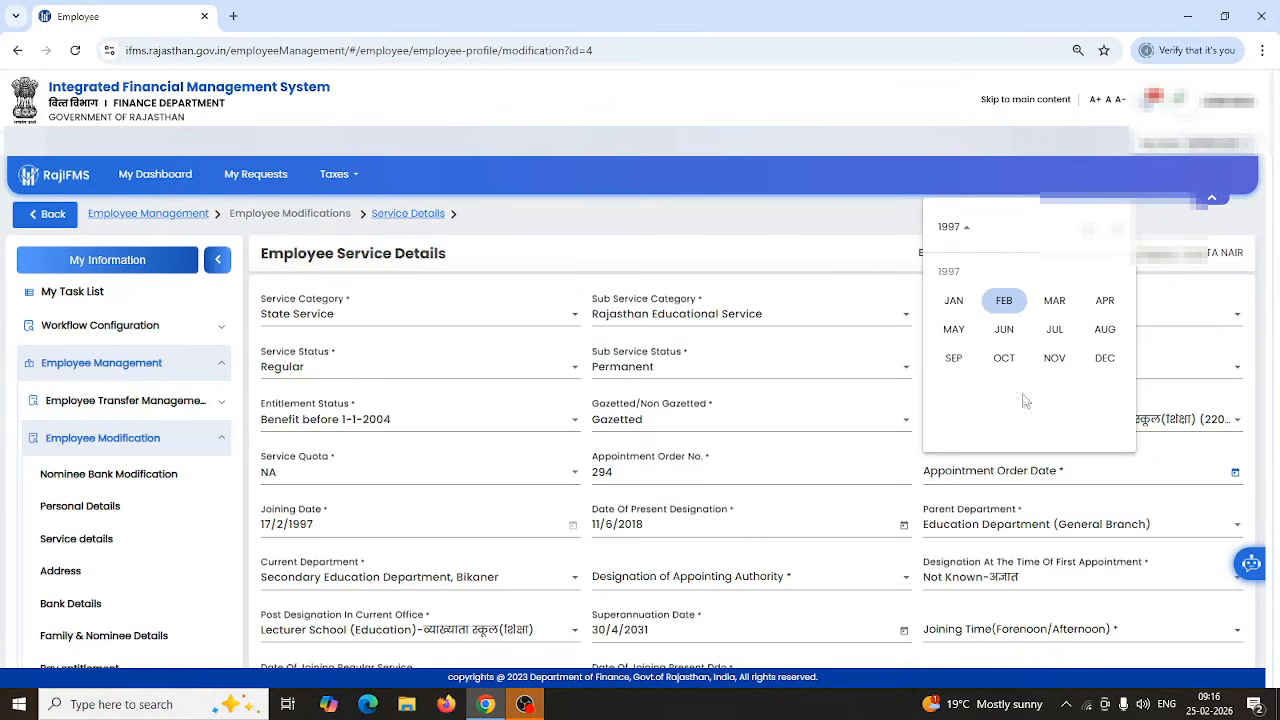
{"action": "left_click", "coordinate": [1004, 300]}
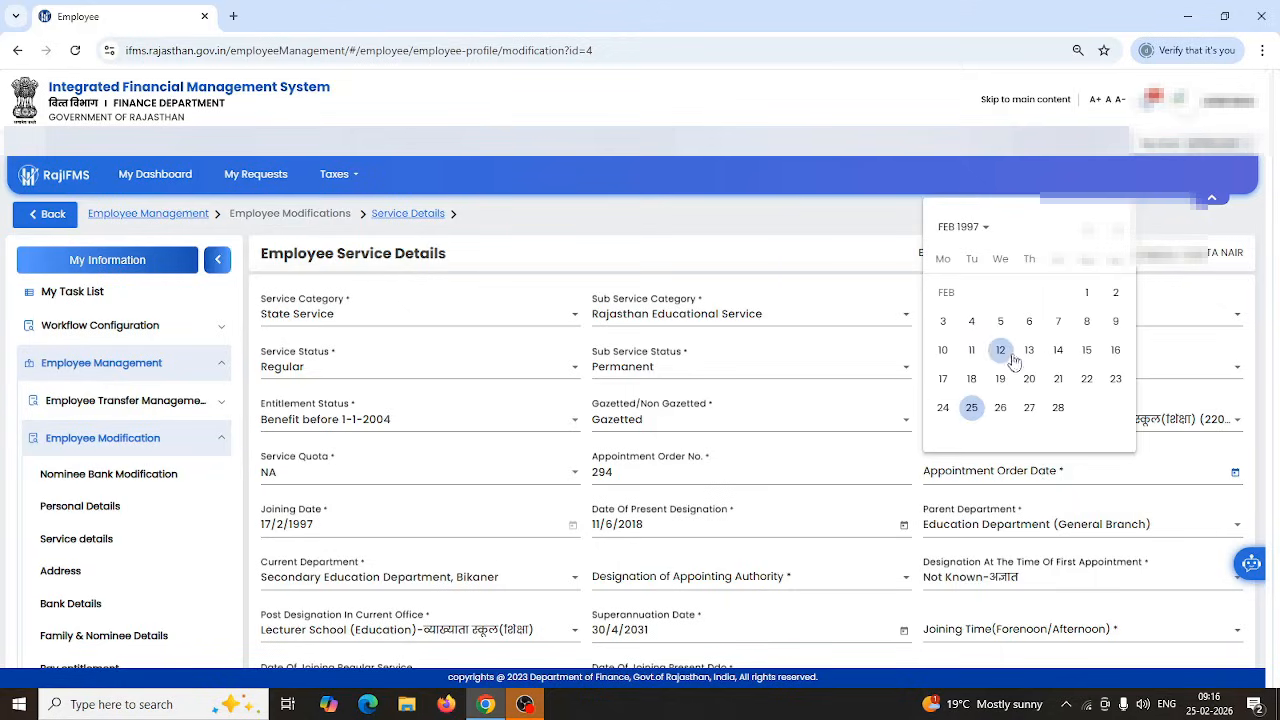
{"action": "left_click", "coordinate": [943, 351]}
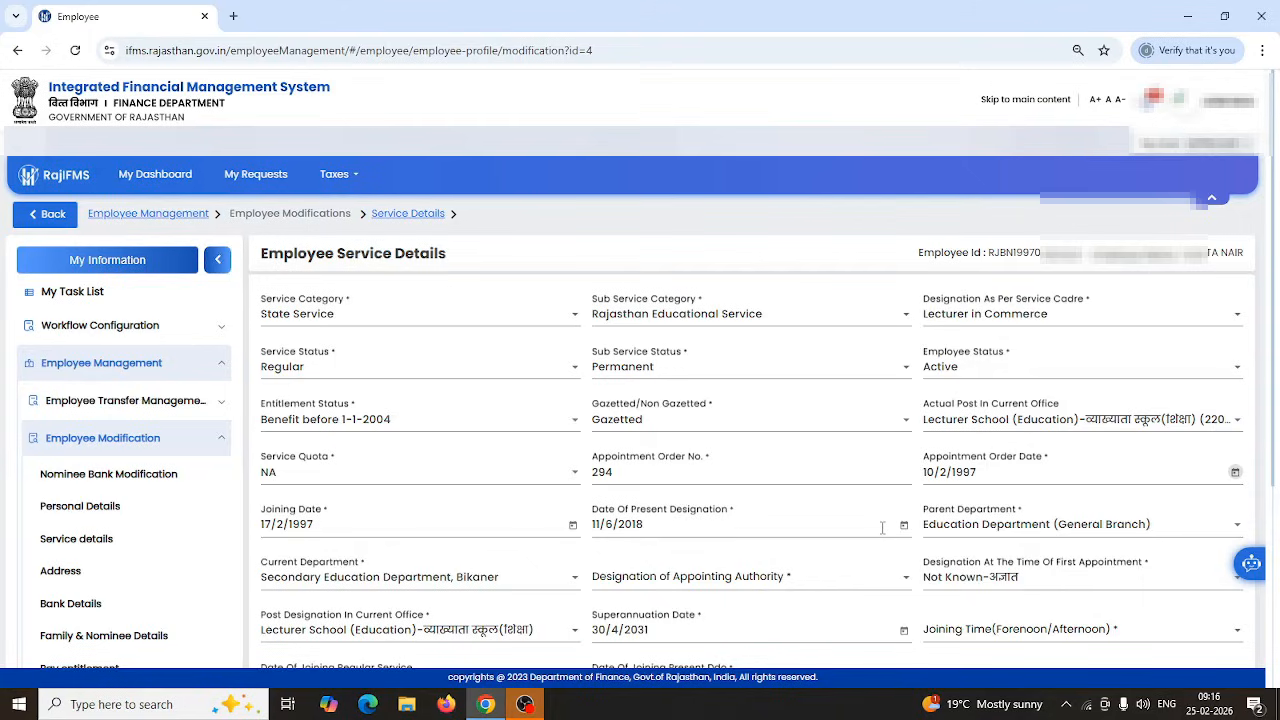
Keep the existing Parent Department and Current Department values.
{"action": "left_click", "coordinate": [988, 533]}
{"action": "left_click", "coordinate": [991, 556]}
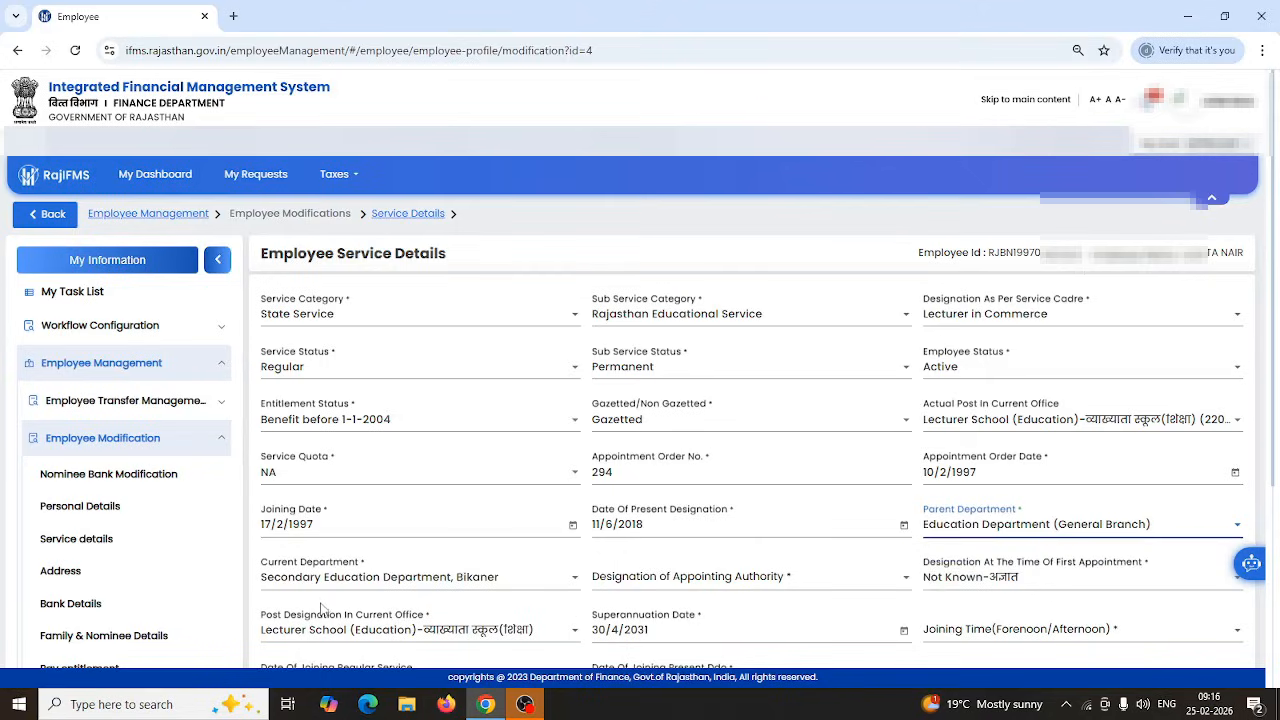
{"action": "left_click", "coordinate": [472, 585]}
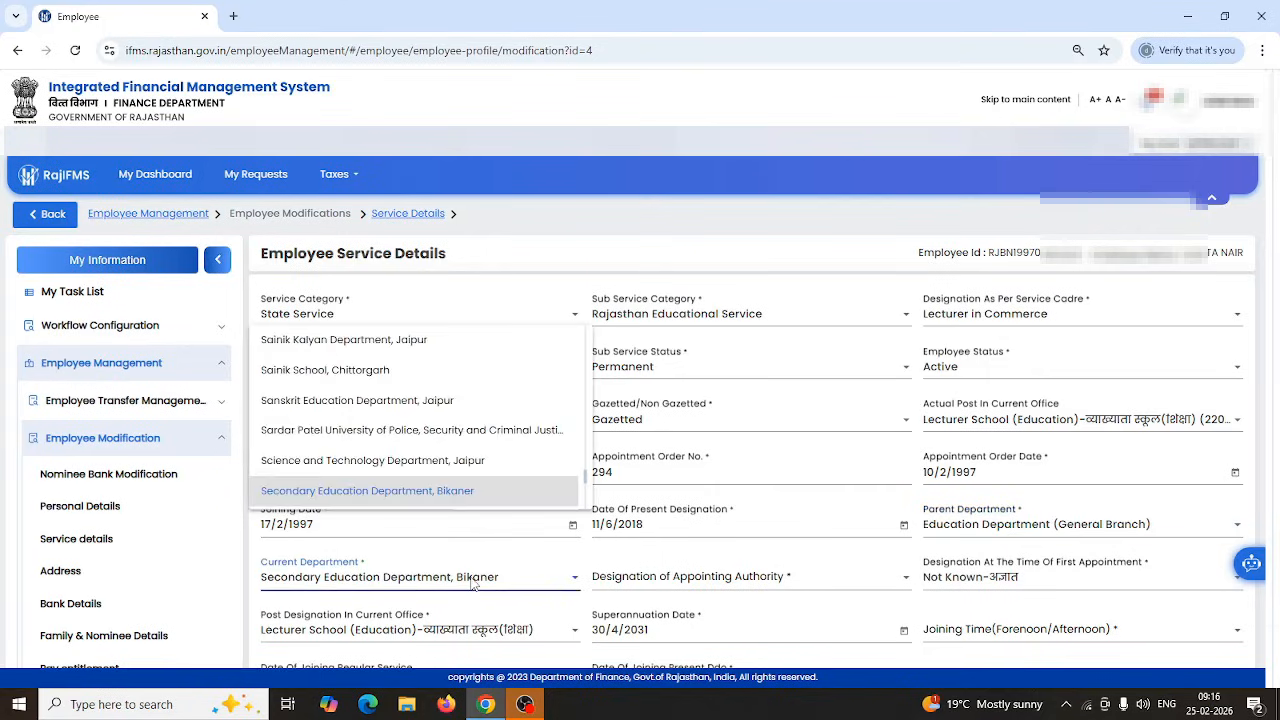
{"action": "left_click", "coordinate": [472, 585]}
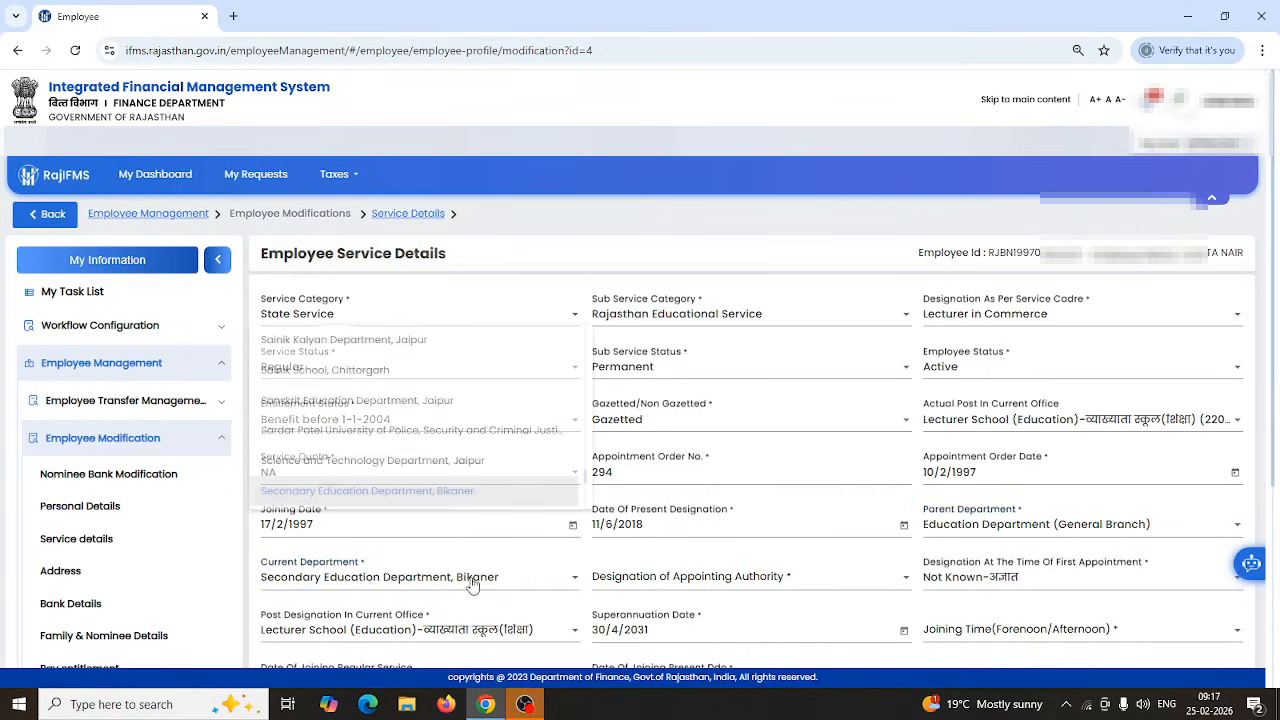
Set Designation of Appointing Authority to Deputy Director-उप निदेशक.
{"action": "left_click", "coordinate": [755, 588]}
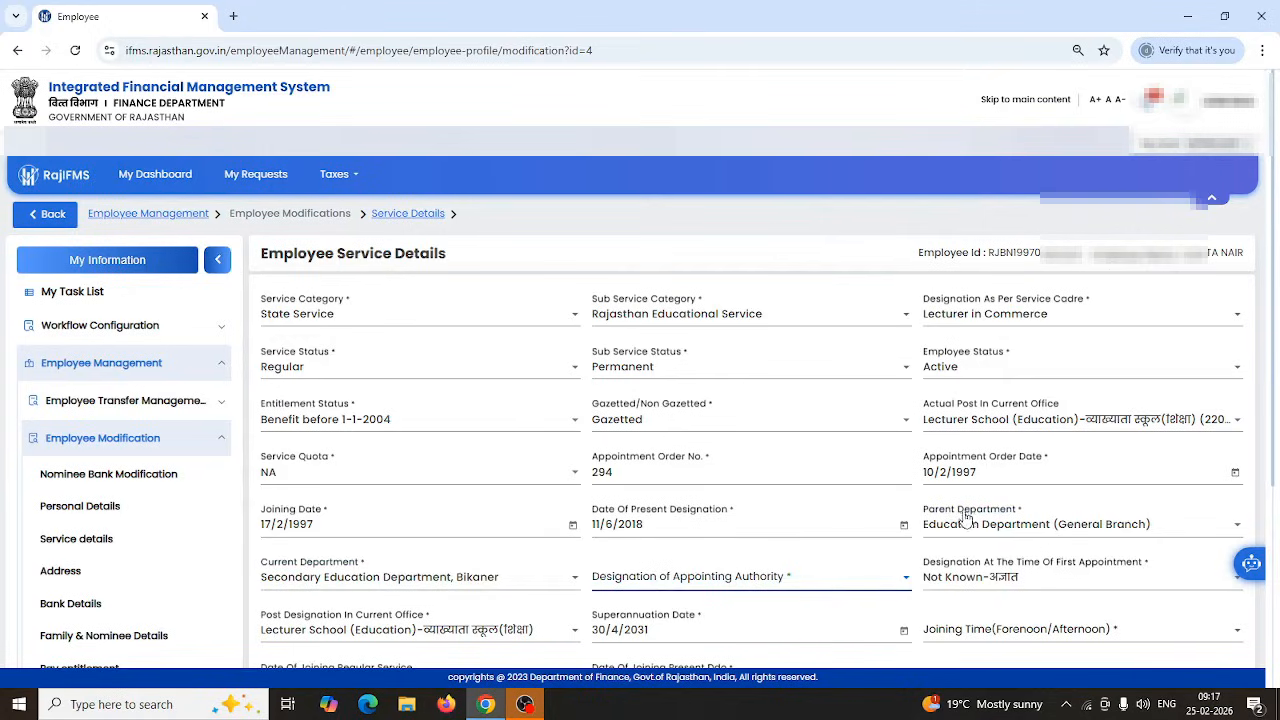
{"action": "left_click", "coordinate": [722, 588]}
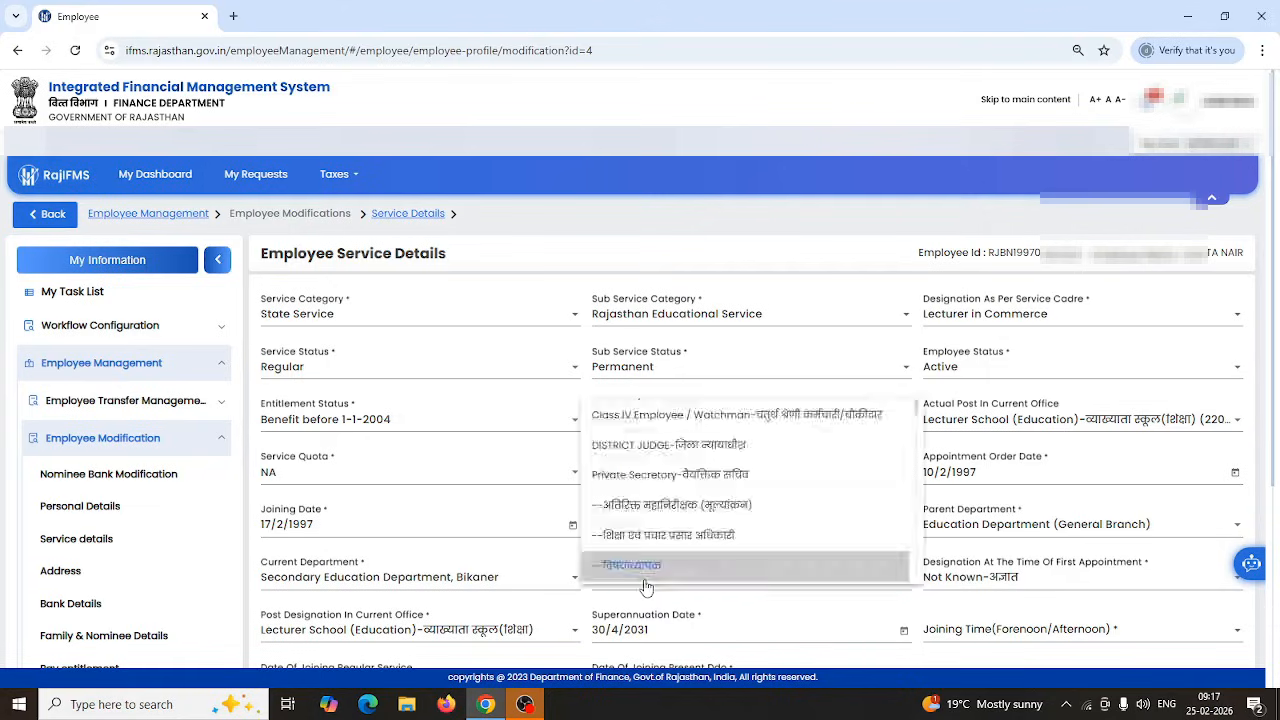
{"action": "left_click", "coordinate": [722, 588]}
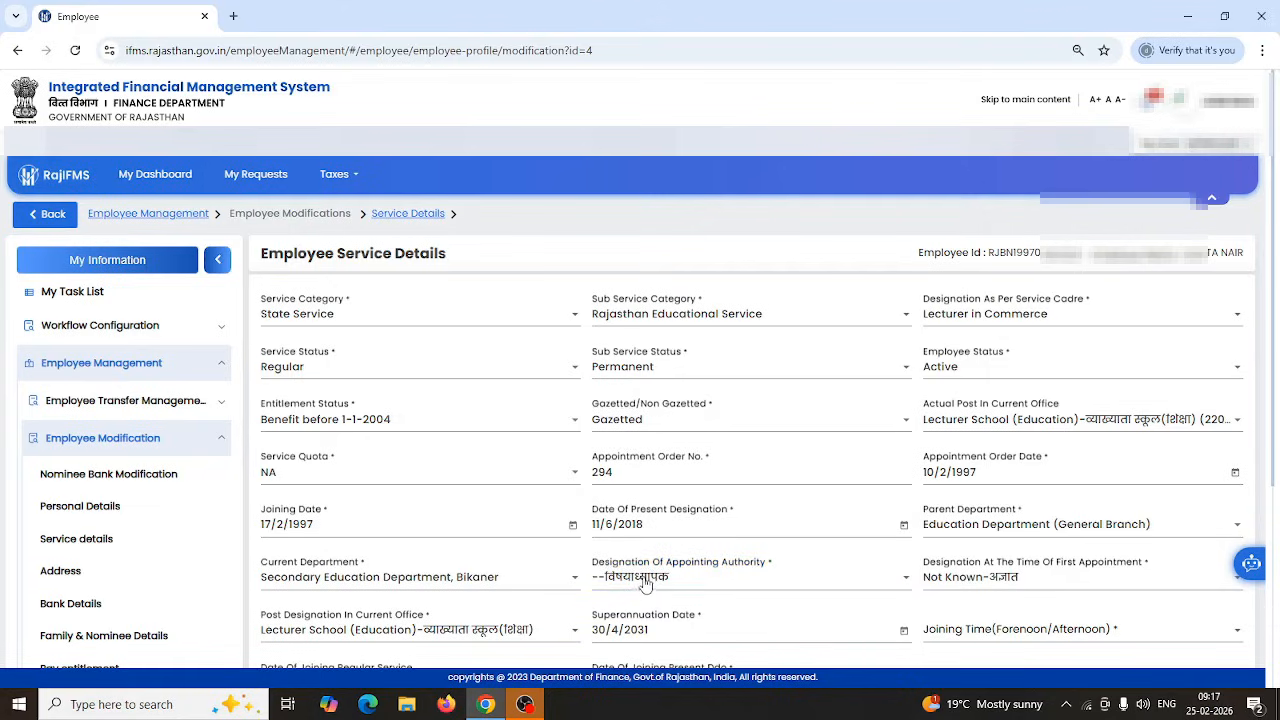
{"action": "left_click", "coordinate": [905, 584]}
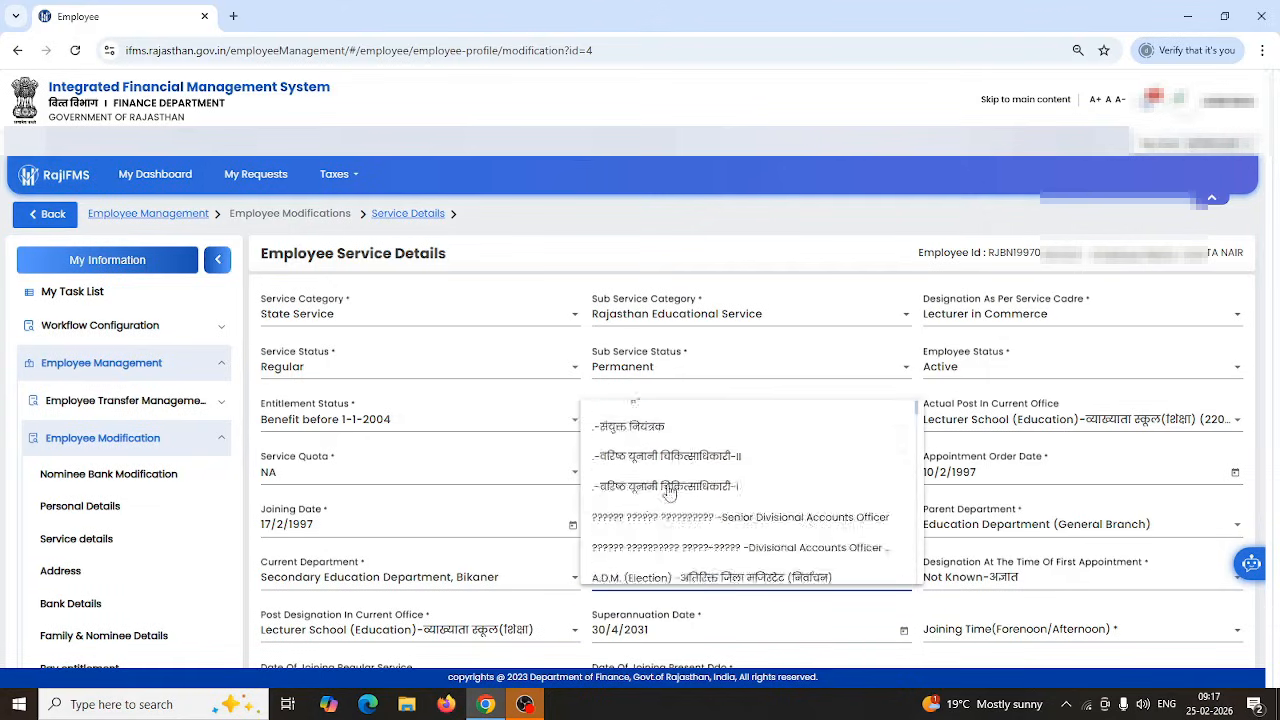
{"action": "scroll", "coordinate": [668, 492], "scroll_direction": "down", "scroll_amount": 10}
{"action": "scroll", "coordinate": [668, 492], "scroll_direction": "down", "scroll_amount": 10}
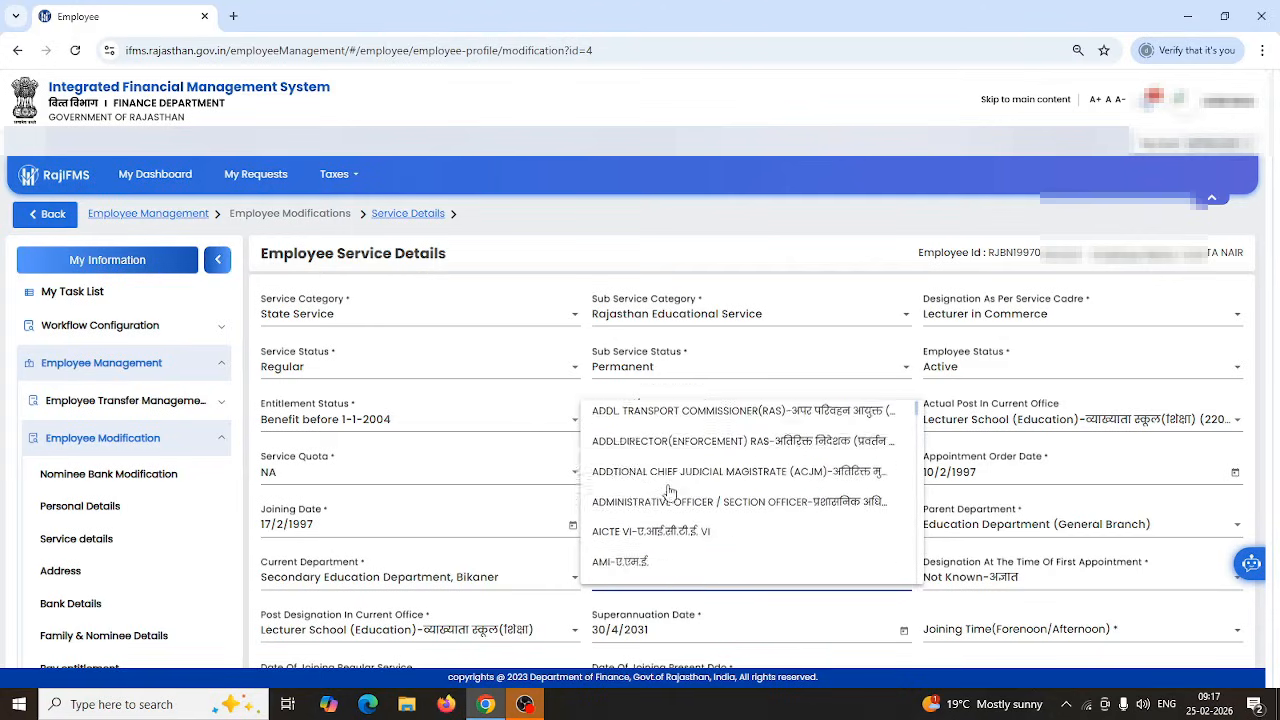
{"action": "scroll", "coordinate": [668, 492], "scroll_direction": "down", "scroll_amount": 10}
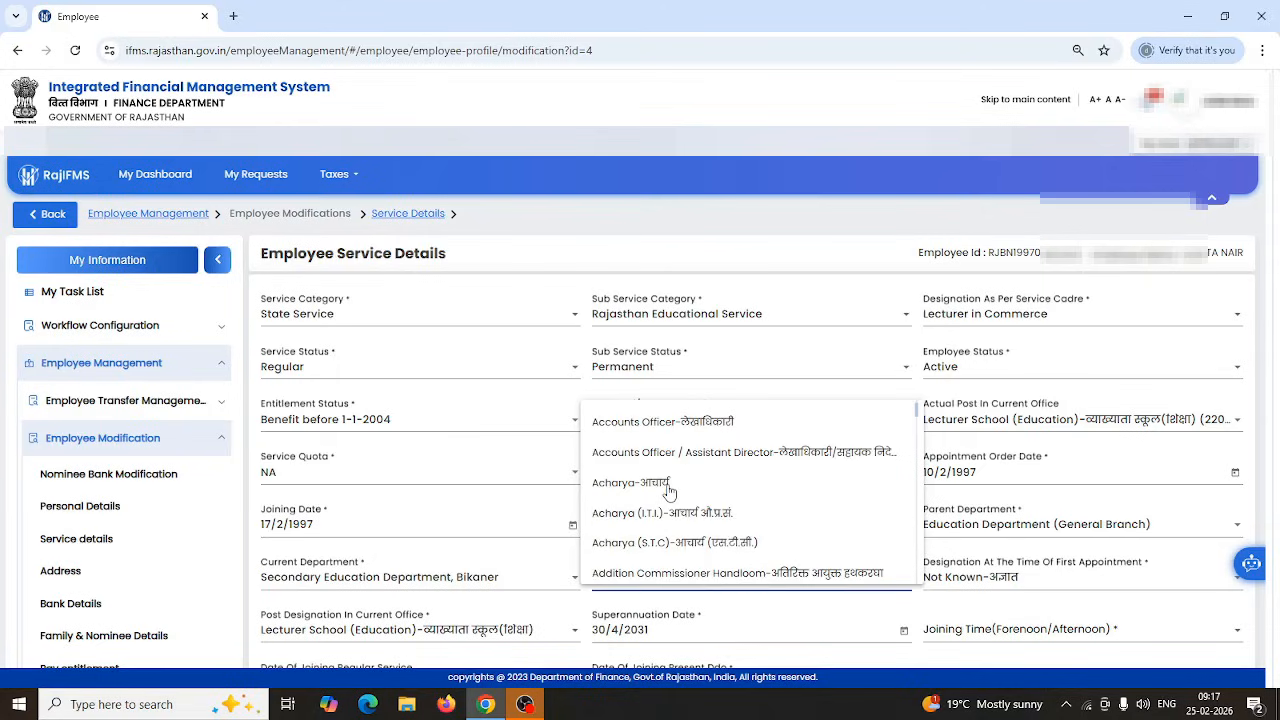
{"action": "scroll", "coordinate": [668, 492], "scroll_direction": "down", "scroll_amount": 10}
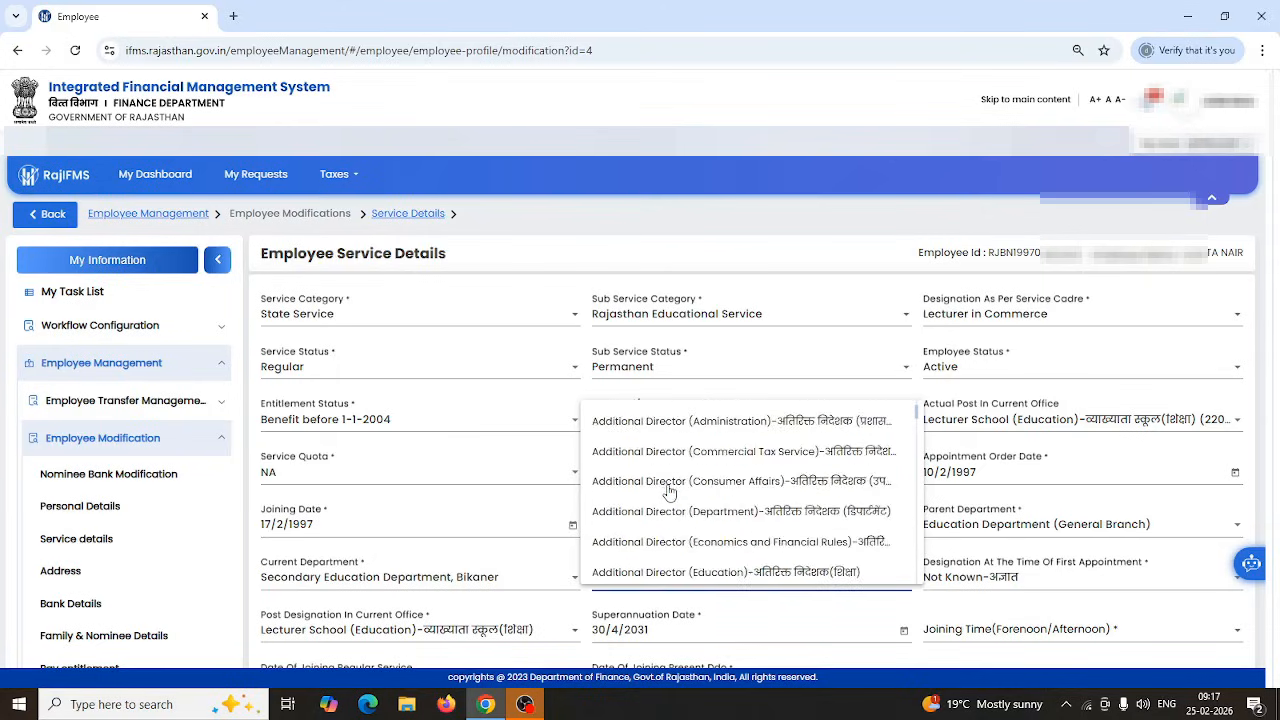
{"action": "scroll", "coordinate": [668, 492], "scroll_direction": "down", "scroll_amount": 10}
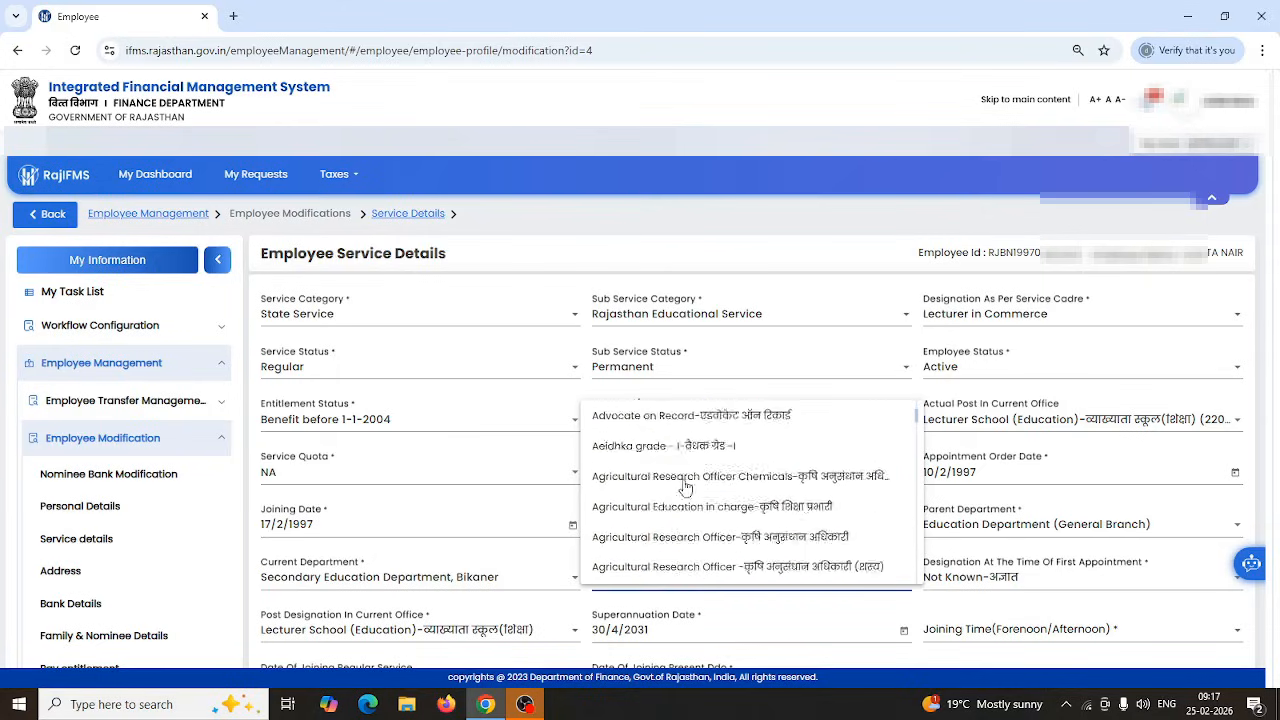
{"action": "left_click_drag", "start_coordinate": [916, 420], "coordinate": [918, 454]}
{"action": "scroll", "coordinate": [685, 500], "scroll_direction": "up", "scroll_amount": 3}
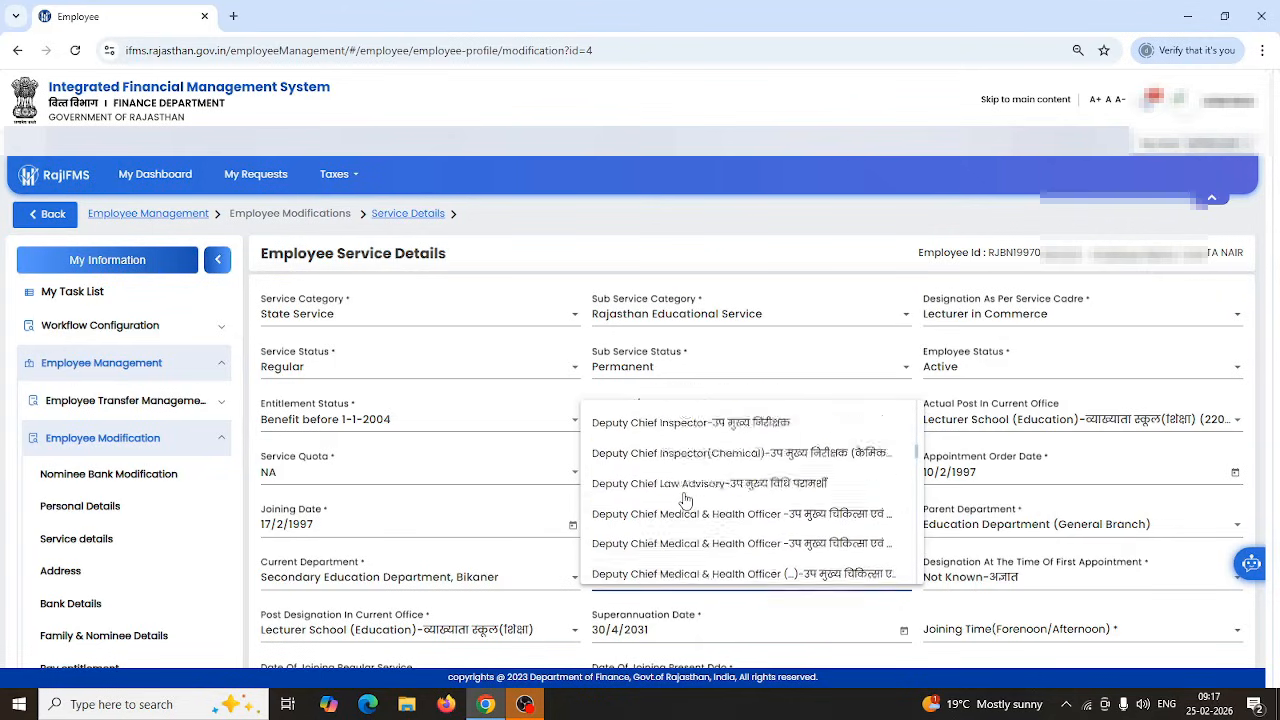
{"action": "scroll", "coordinate": [685, 500], "scroll_direction": "up", "scroll_amount": 3}
{"action": "scroll", "coordinate": [685, 500], "scroll_direction": "down", "scroll_amount": 2}
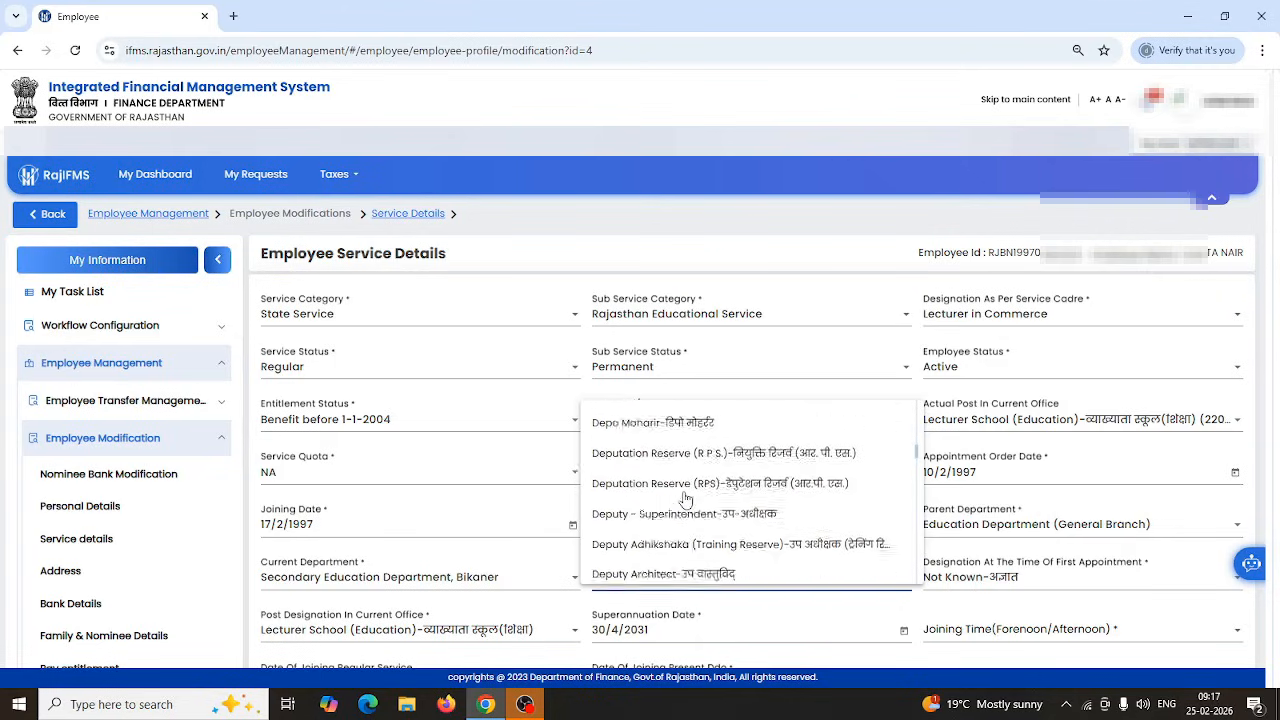
{"action": "scroll", "coordinate": [685, 500], "scroll_direction": "down", "scroll_amount": 2}
{"action": "scroll", "coordinate": [685, 500], "scroll_direction": "down", "scroll_amount": 5}
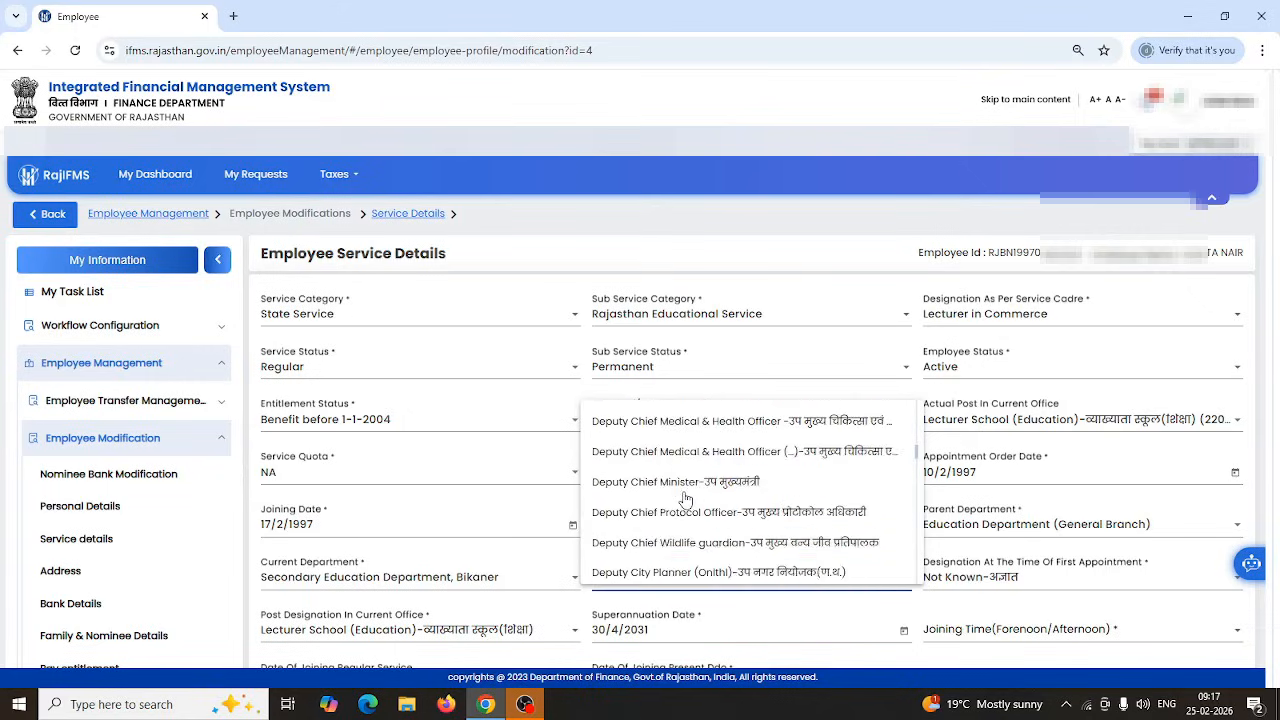
{"action": "scroll", "coordinate": [685, 500], "scroll_direction": "down", "scroll_amount": 8}
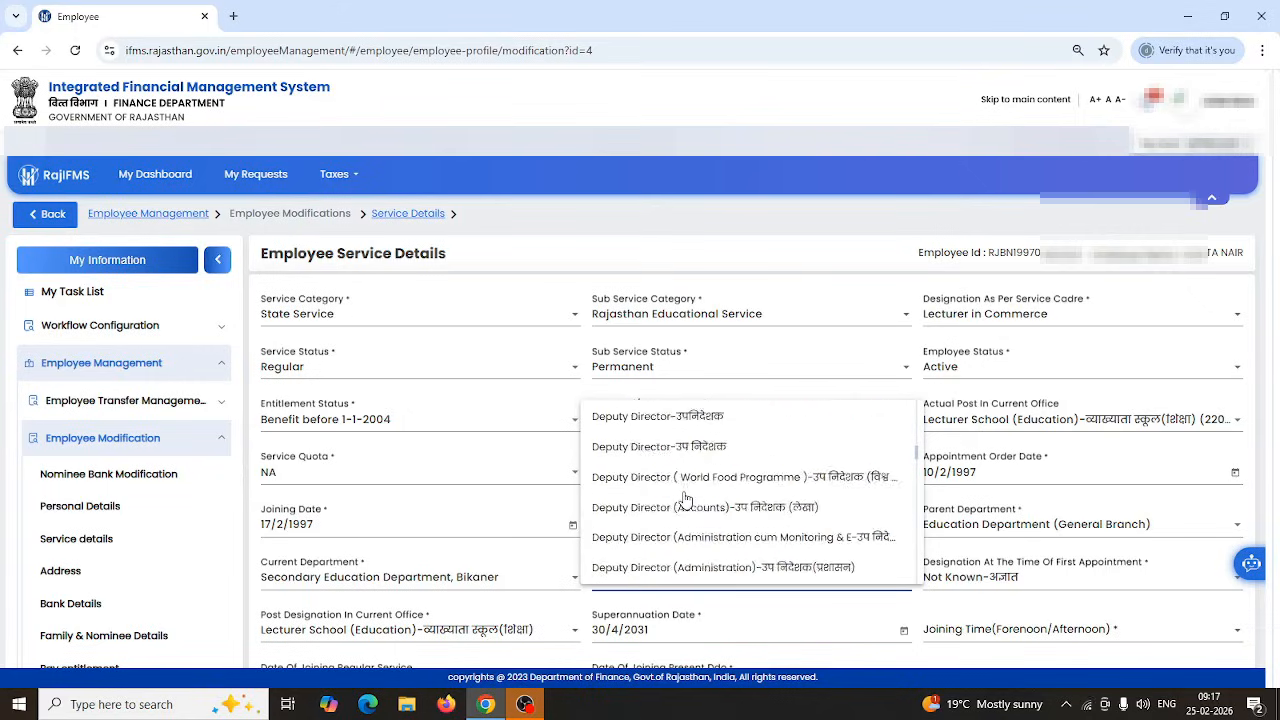
{"action": "left_click", "coordinate": [634, 448]}
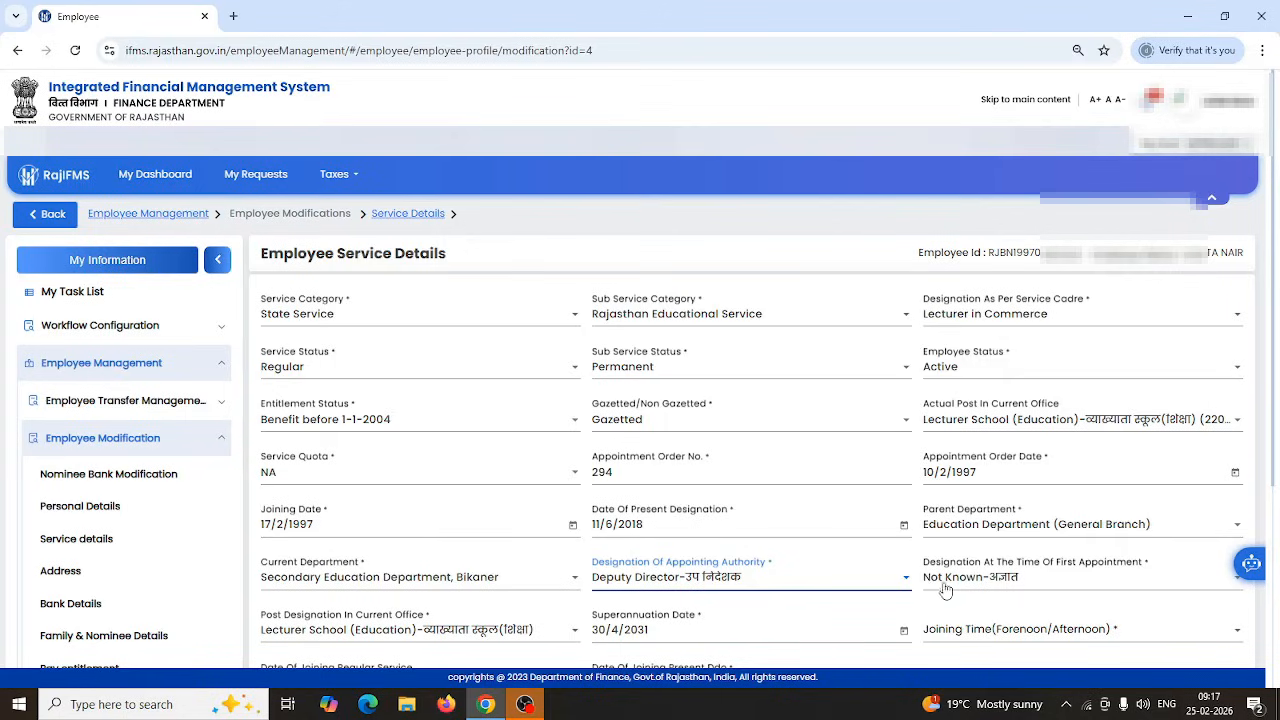
Replace Not Known with an Assistant designation in the Designation at Appointment field.
{"action": "key", "text": "Tab"}
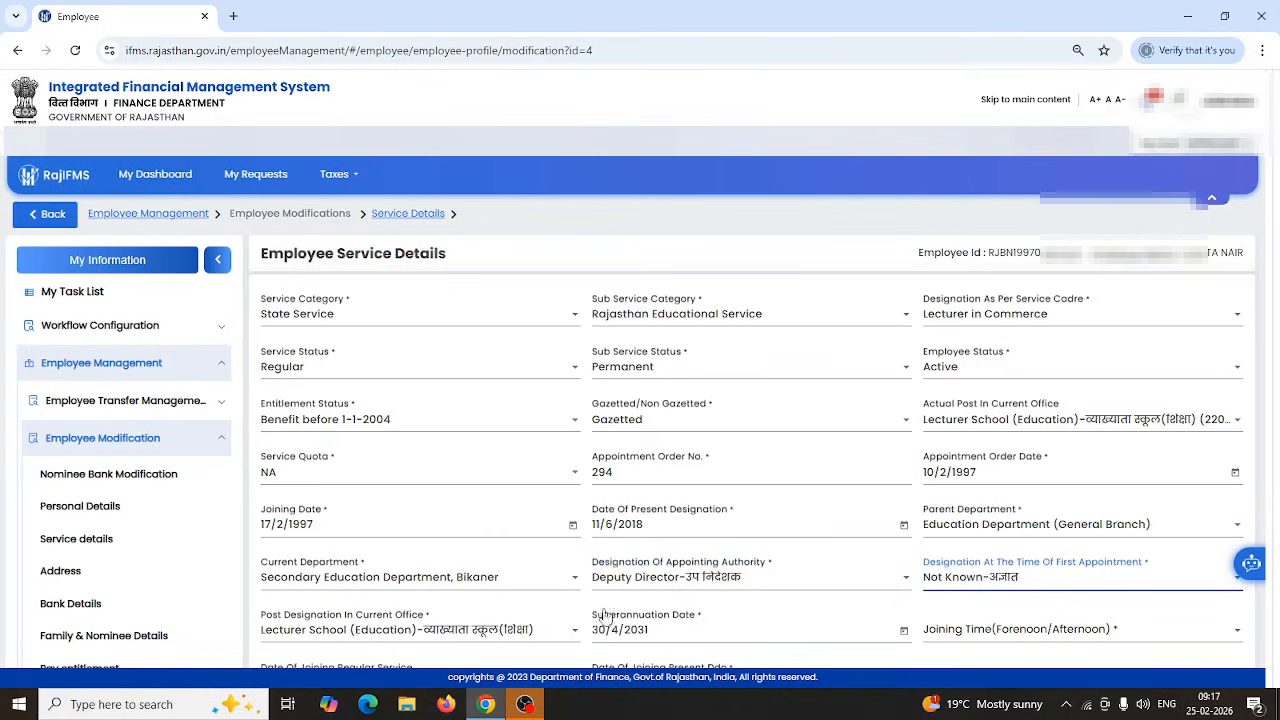
{"action": "left_click", "coordinate": [950, 585]}
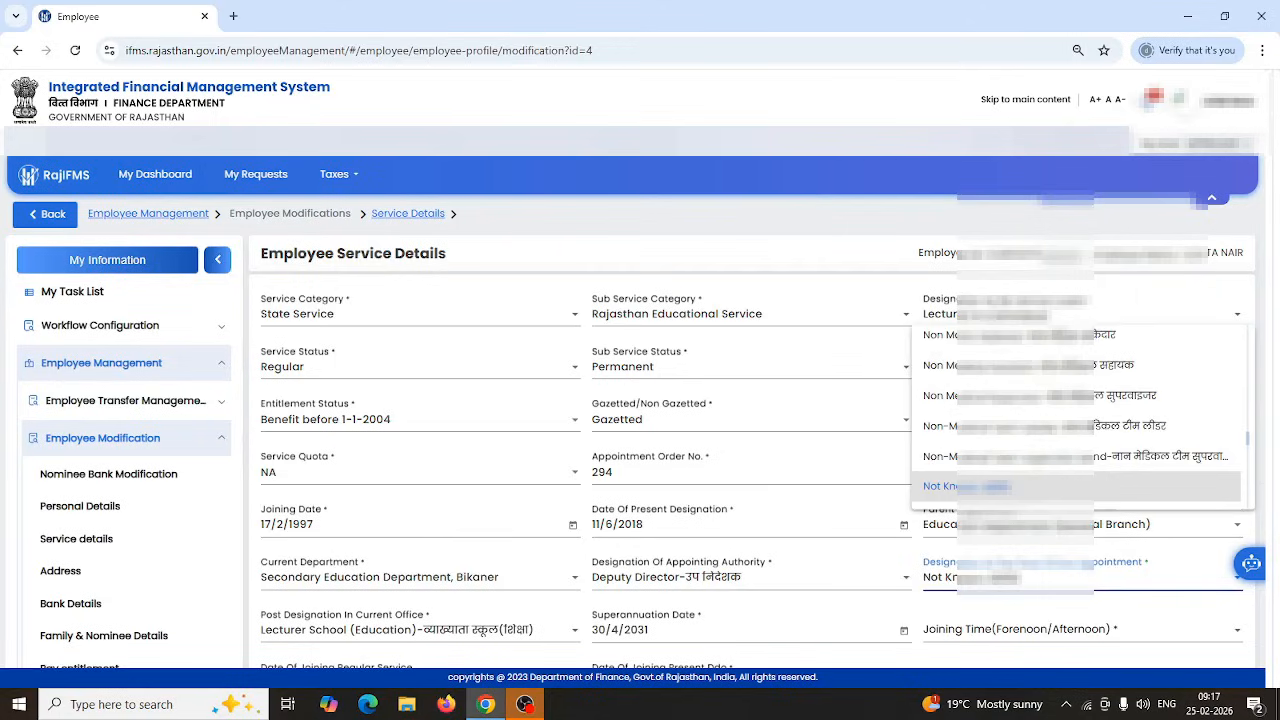
{"action": "scroll", "coordinate": [1007, 397], "scroll_direction": "down", "scroll_amount": 2}
{"action": "scroll", "coordinate": [1007, 397], "scroll_direction": "down", "scroll_amount": 4}
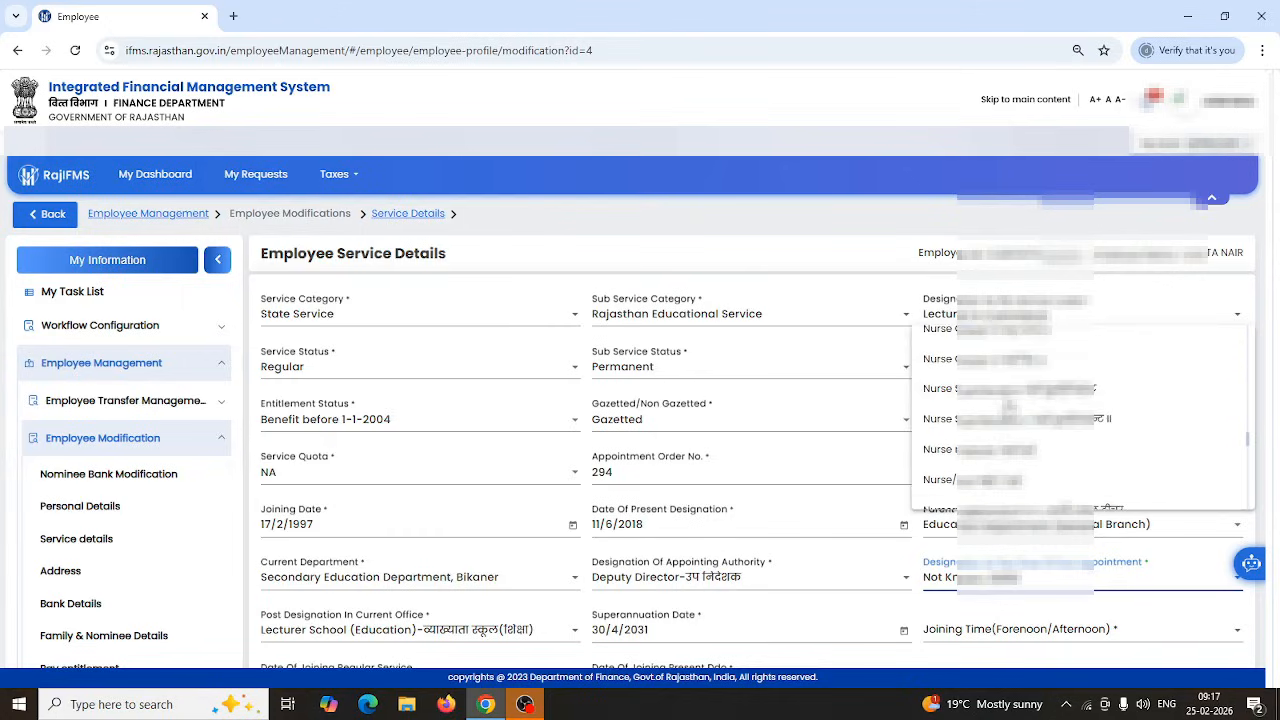
{"action": "scroll", "coordinate": [1007, 404], "scroll_direction": "down", "scroll_amount": 5}
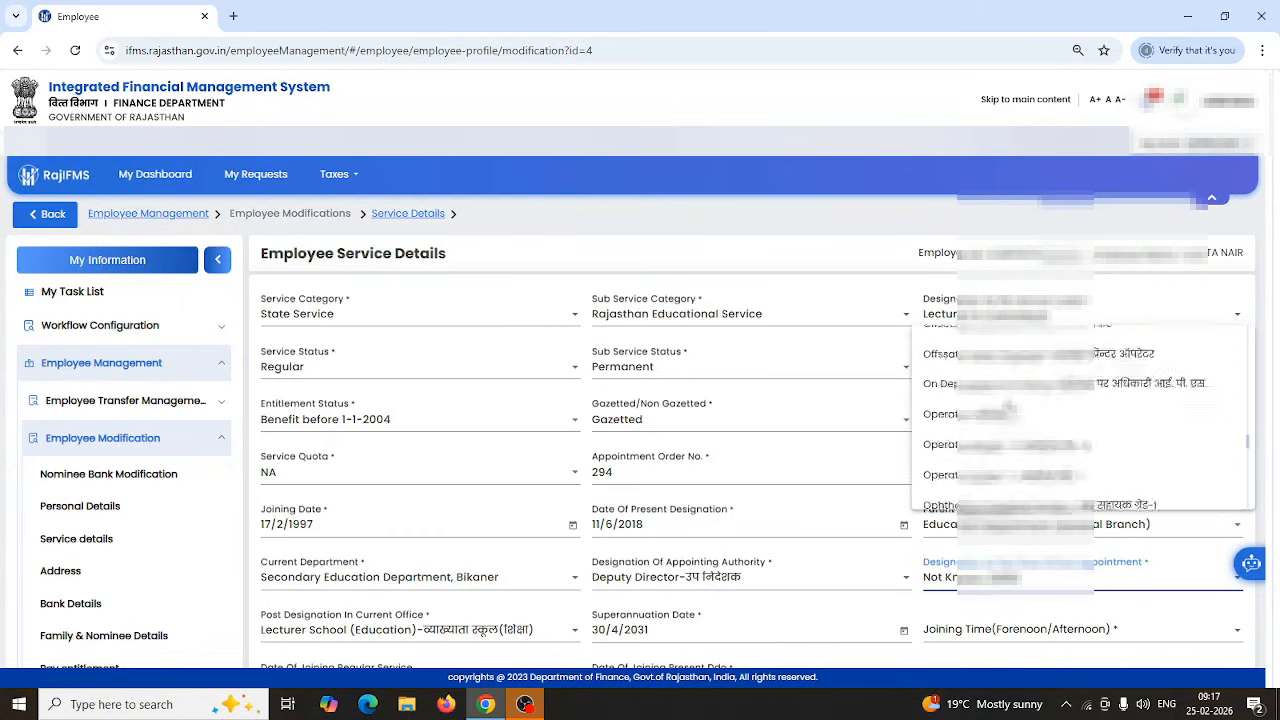
{"action": "scroll", "coordinate": [1010, 405], "scroll_direction": "down", "scroll_amount": 5}
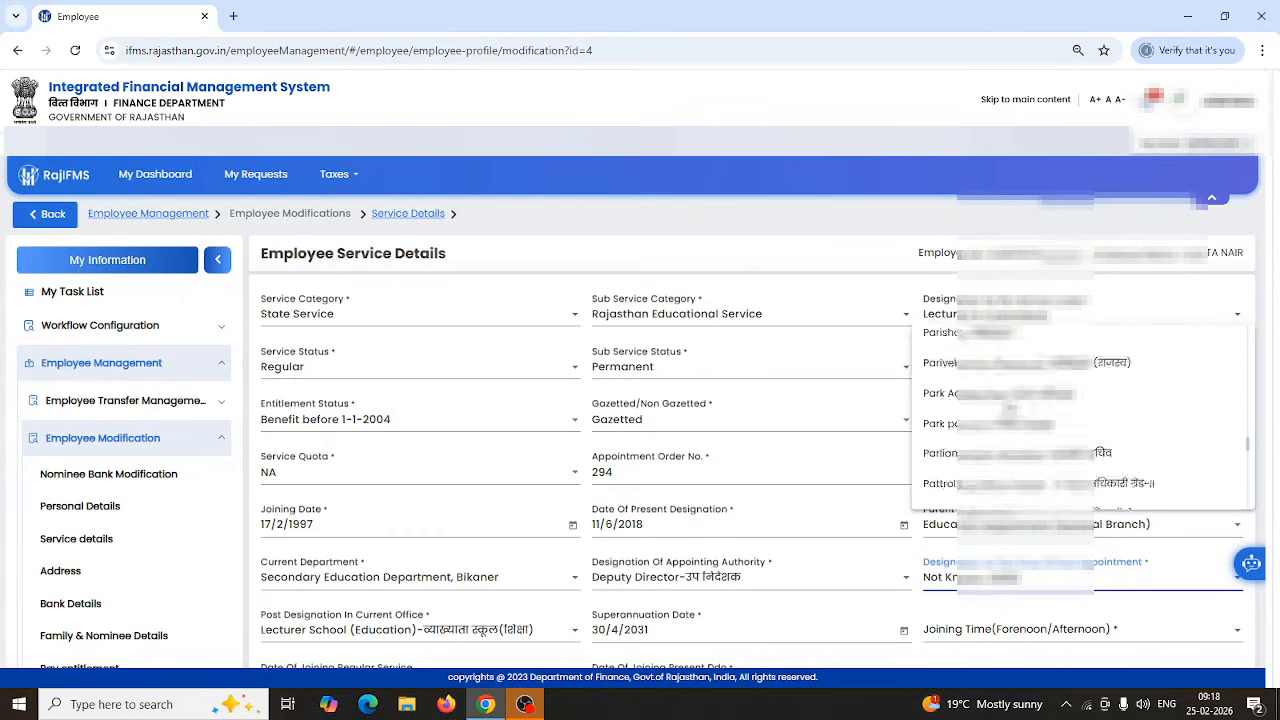
{"action": "scroll", "coordinate": [1009, 408], "scroll_direction": "up", "scroll_amount": 5}
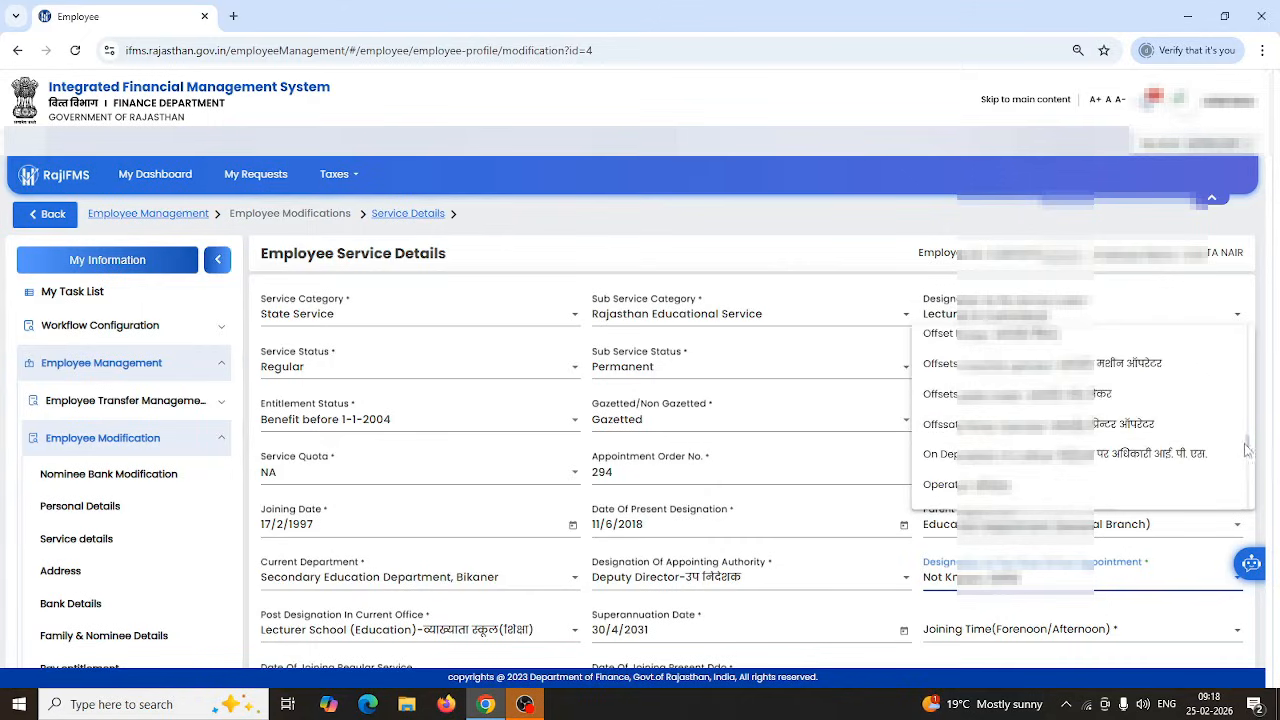
{"action": "left_click_drag", "start_coordinate": [1247, 440], "coordinate": [1240, 321]}
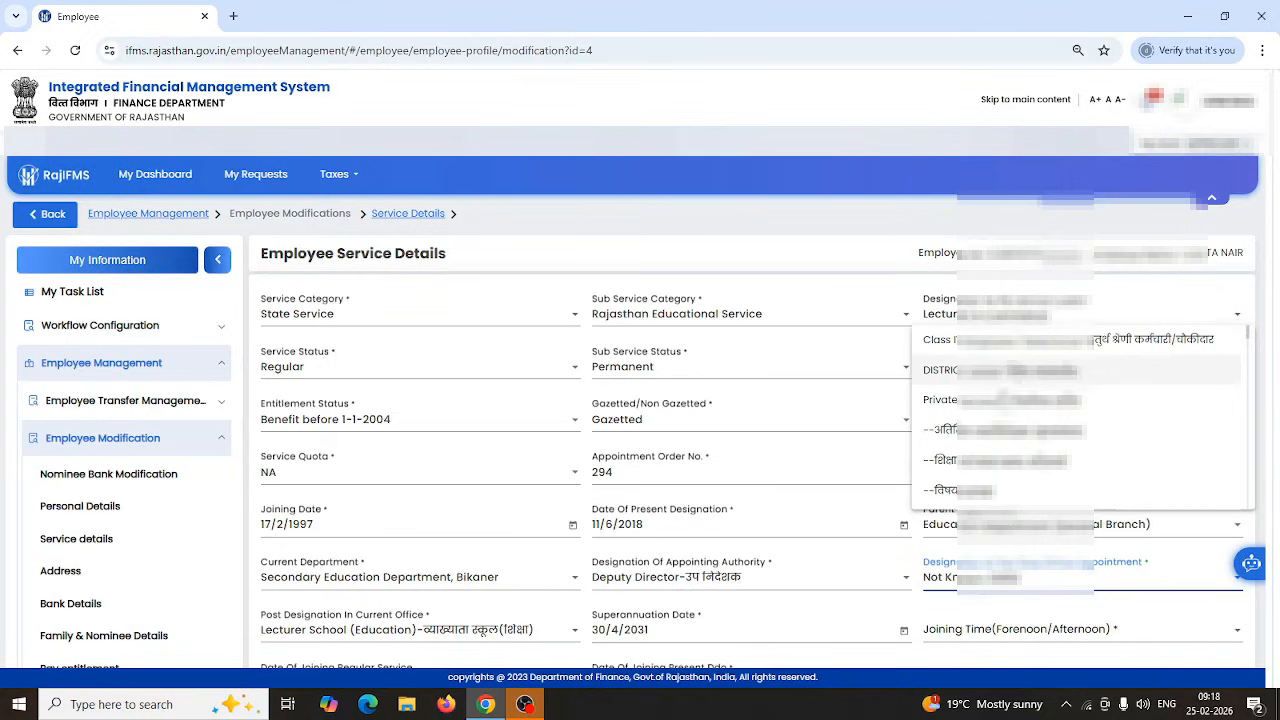
{"action": "scroll", "coordinate": [973, 441], "scroll_direction": "down", "scroll_amount": 5}
{"action": "scroll", "coordinate": [1080, 410], "scroll_direction": "down", "scroll_amount": 8}
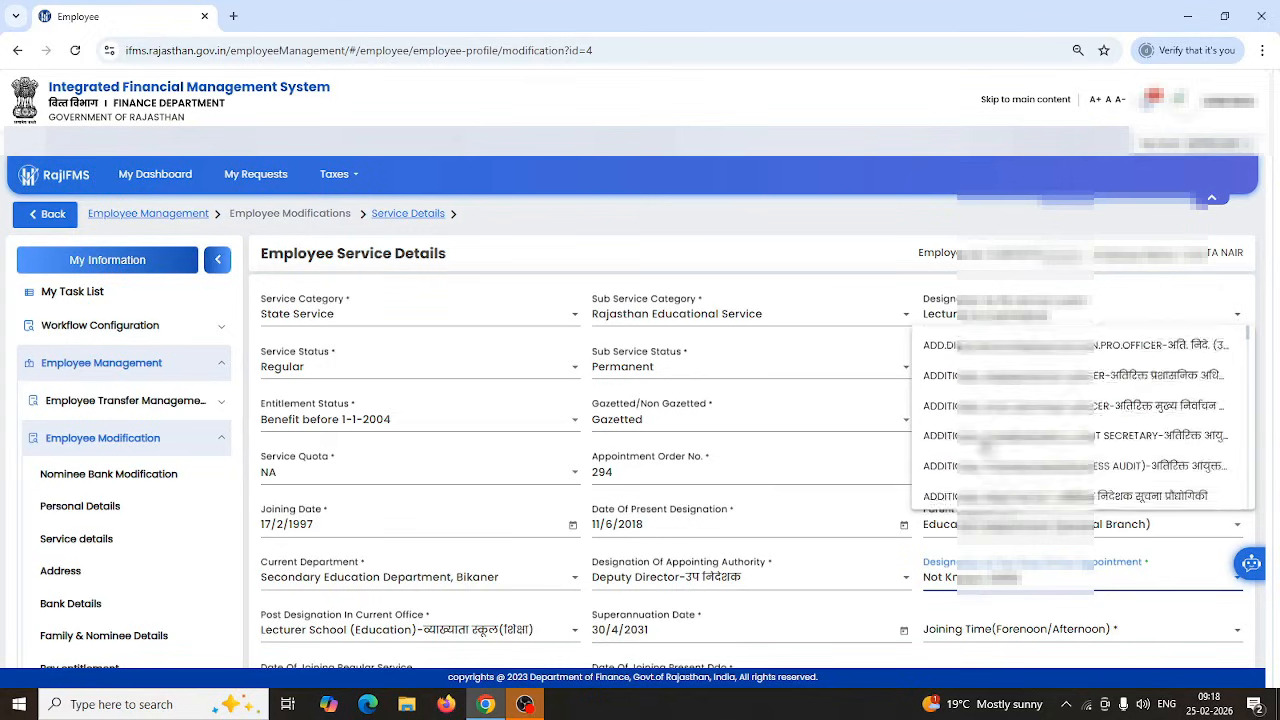
{"action": "scroll", "coordinate": [1080, 420], "scroll_direction": "down", "scroll_amount": 8}
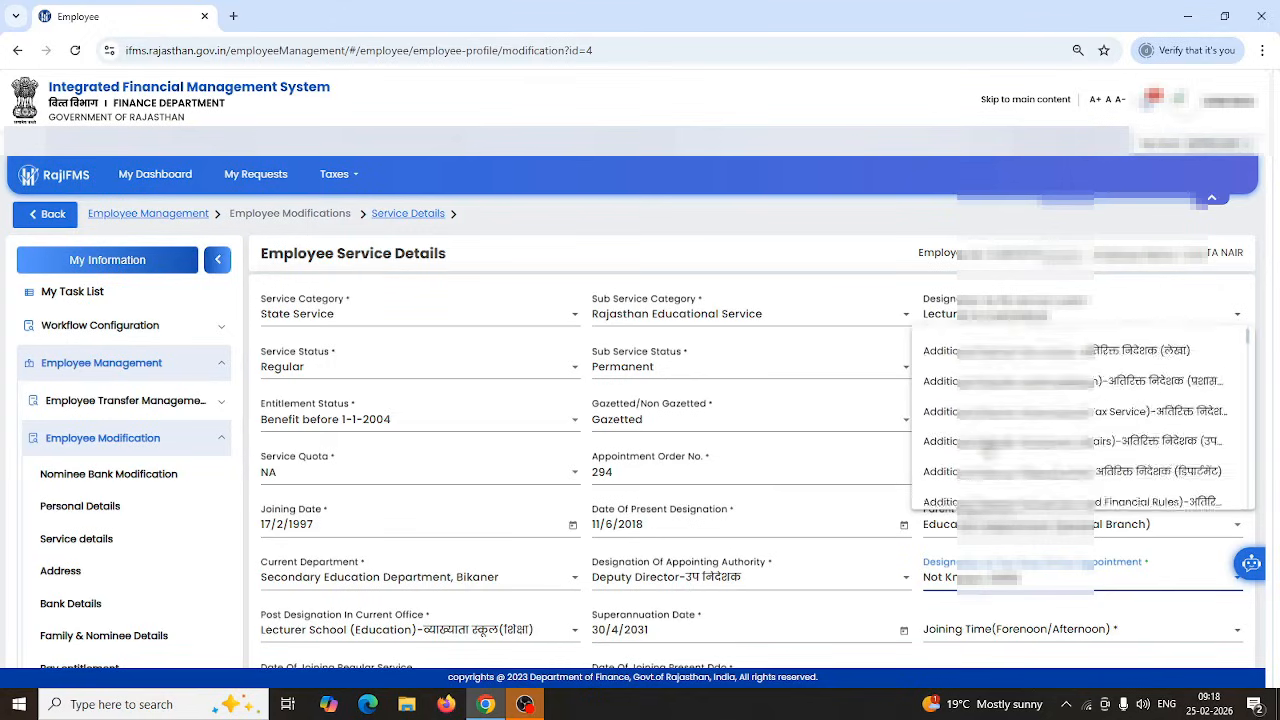
{"action": "scroll", "coordinate": [1080, 420], "scroll_direction": "down", "scroll_amount": 6}
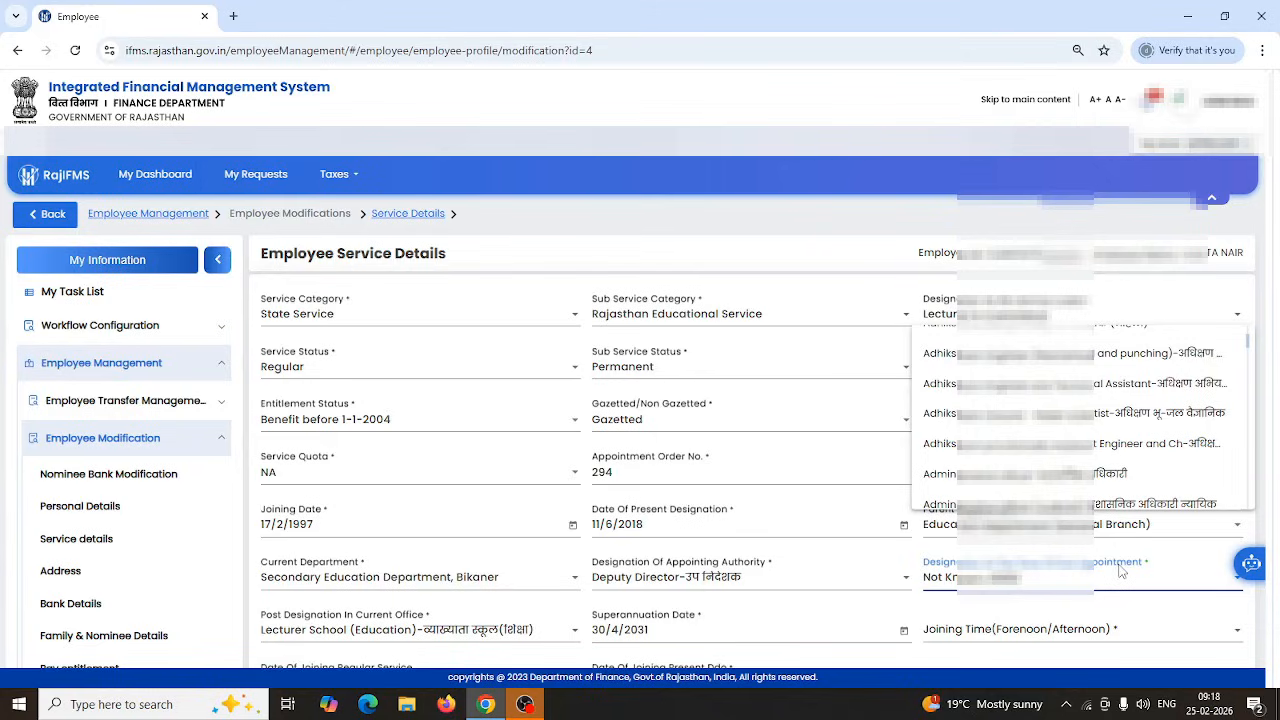
{"action": "scroll", "coordinate": [1080, 450], "scroll_direction": "down", "scroll_amount": 5}
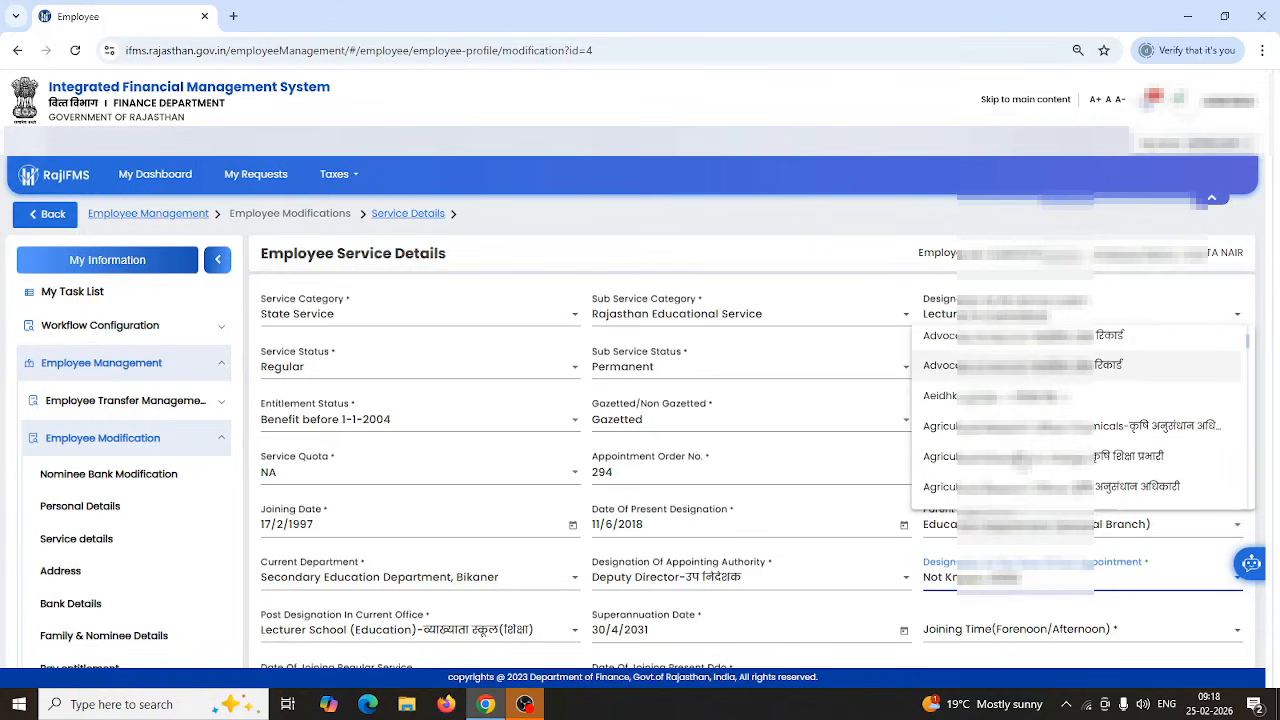
{"action": "scroll", "coordinate": [1020, 458], "scroll_direction": "down", "scroll_amount": 2}
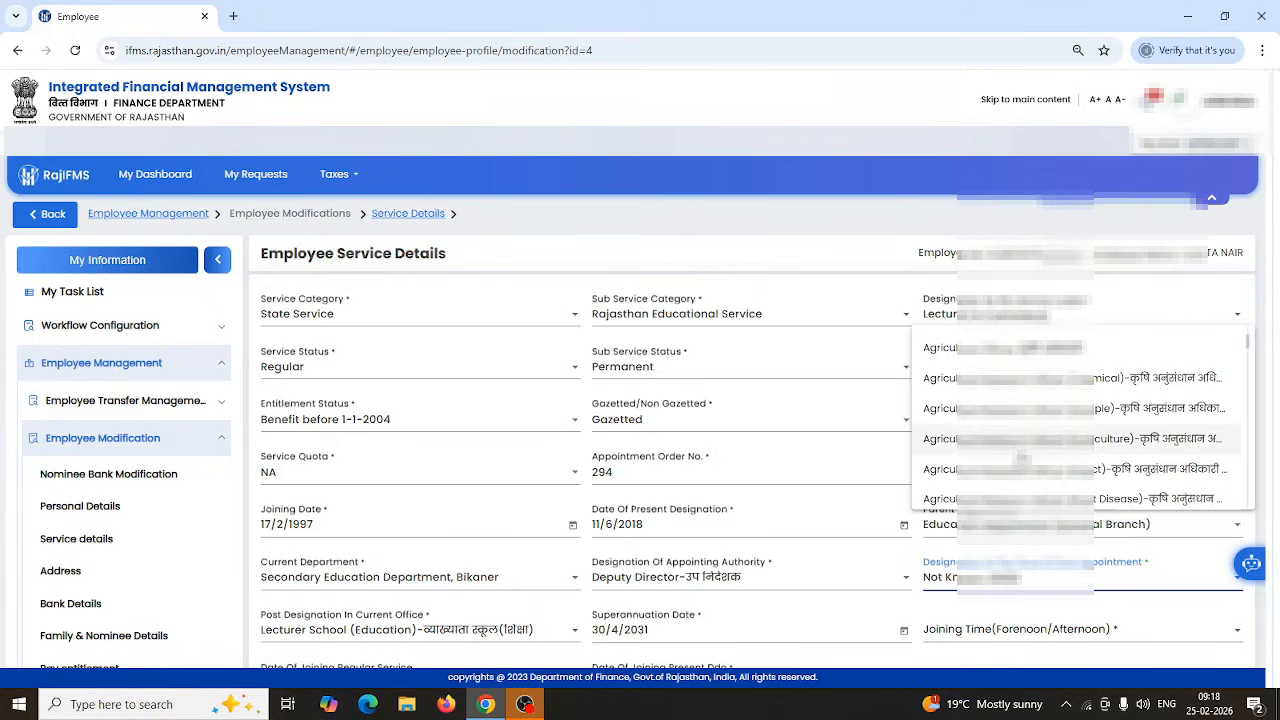
{"action": "scroll", "coordinate": [1023, 457], "scroll_direction": "down", "scroll_amount": 4}
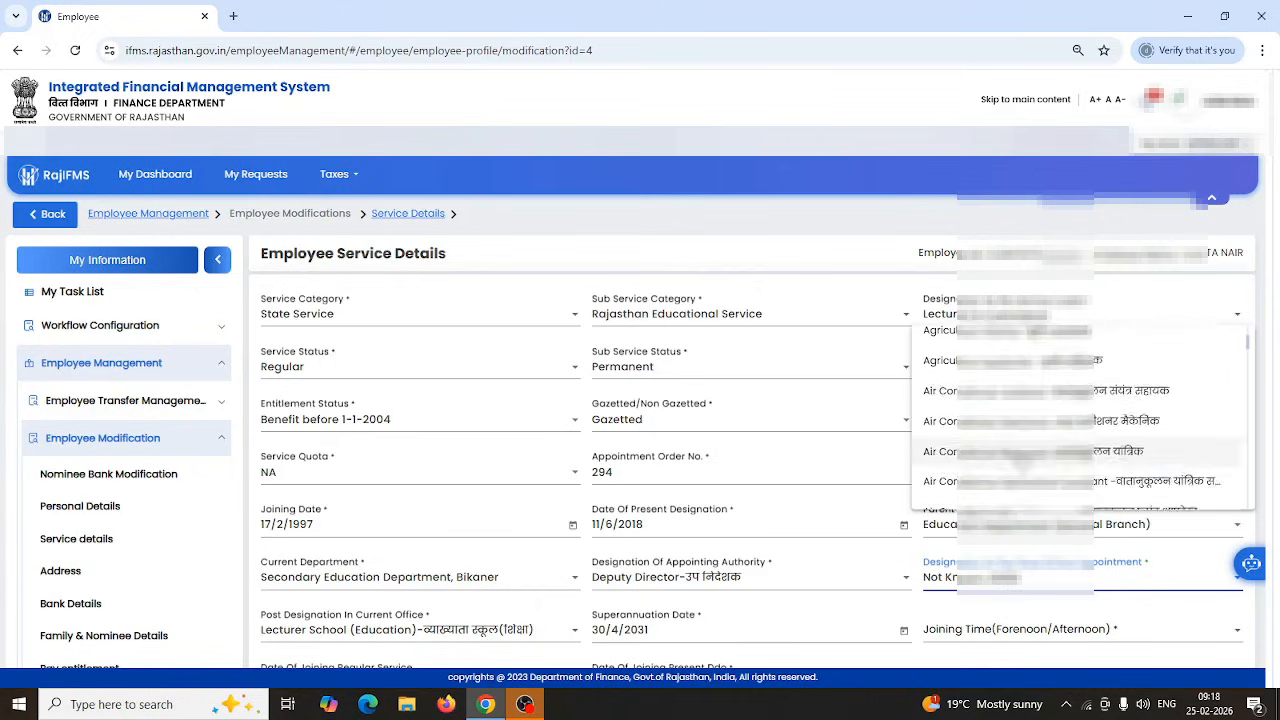
{"action": "scroll", "coordinate": [1020, 458], "scroll_direction": "down", "scroll_amount": 3}
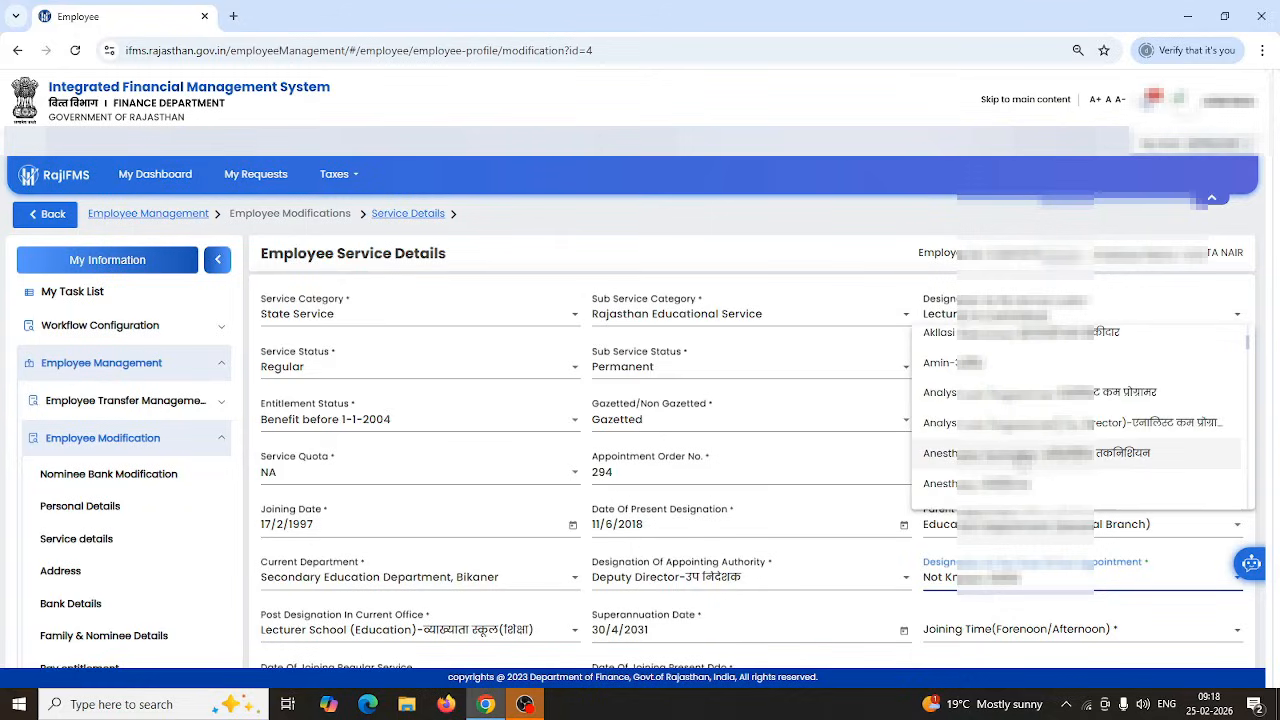
{"action": "scroll", "coordinate": [1020, 458], "scroll_direction": "down", "scroll_amount": 5}
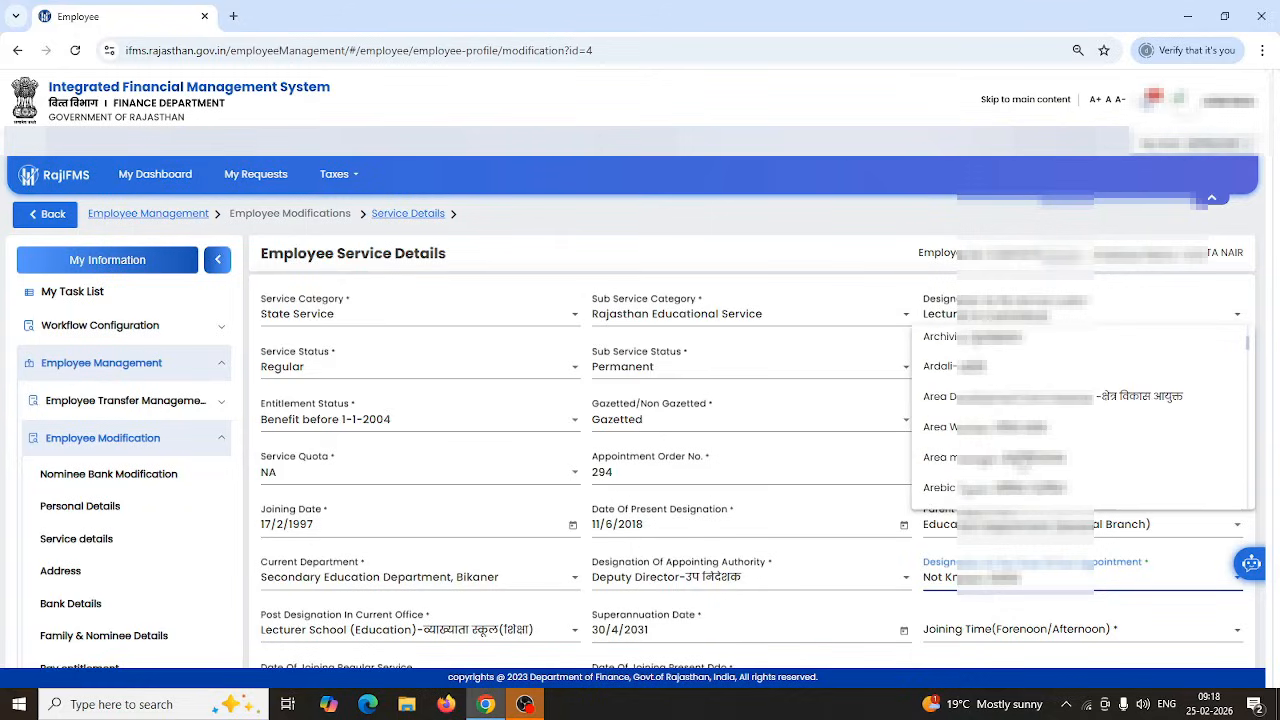
{"action": "scroll", "coordinate": [1020, 458], "scroll_direction": "down", "scroll_amount": 5}
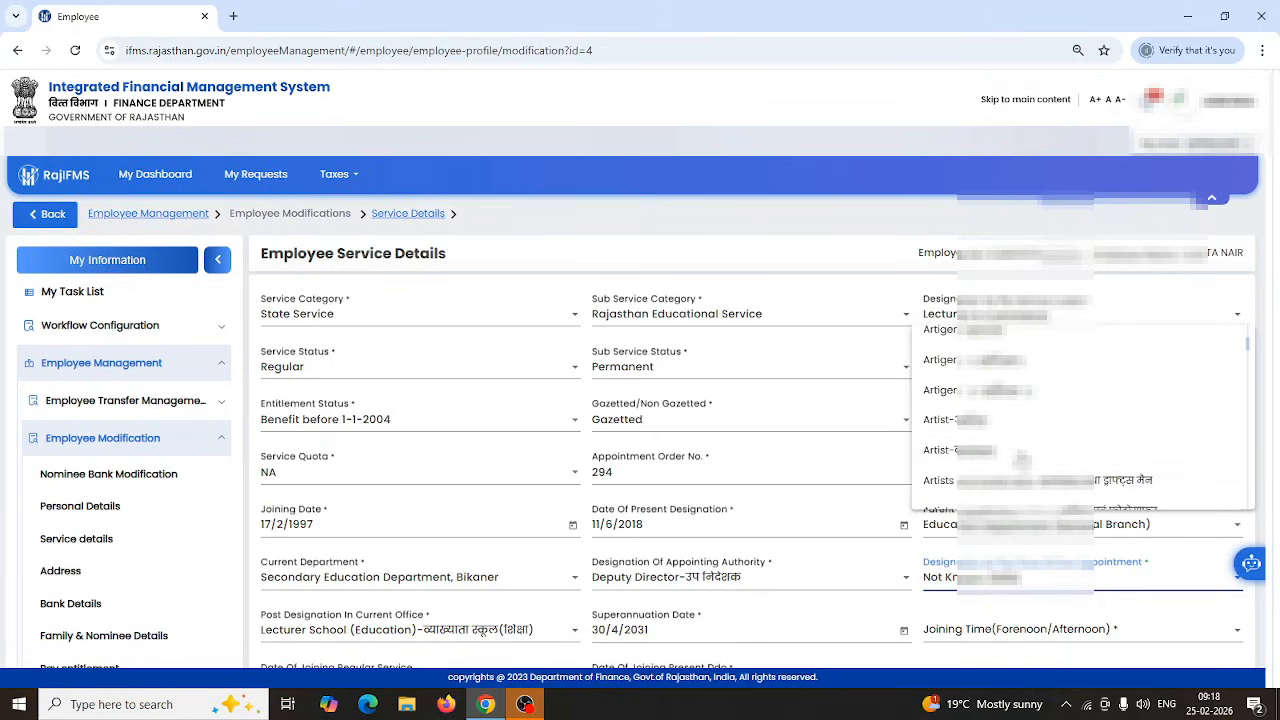
{"action": "scroll", "coordinate": [1020, 458], "scroll_direction": "down", "scroll_amount": 5}
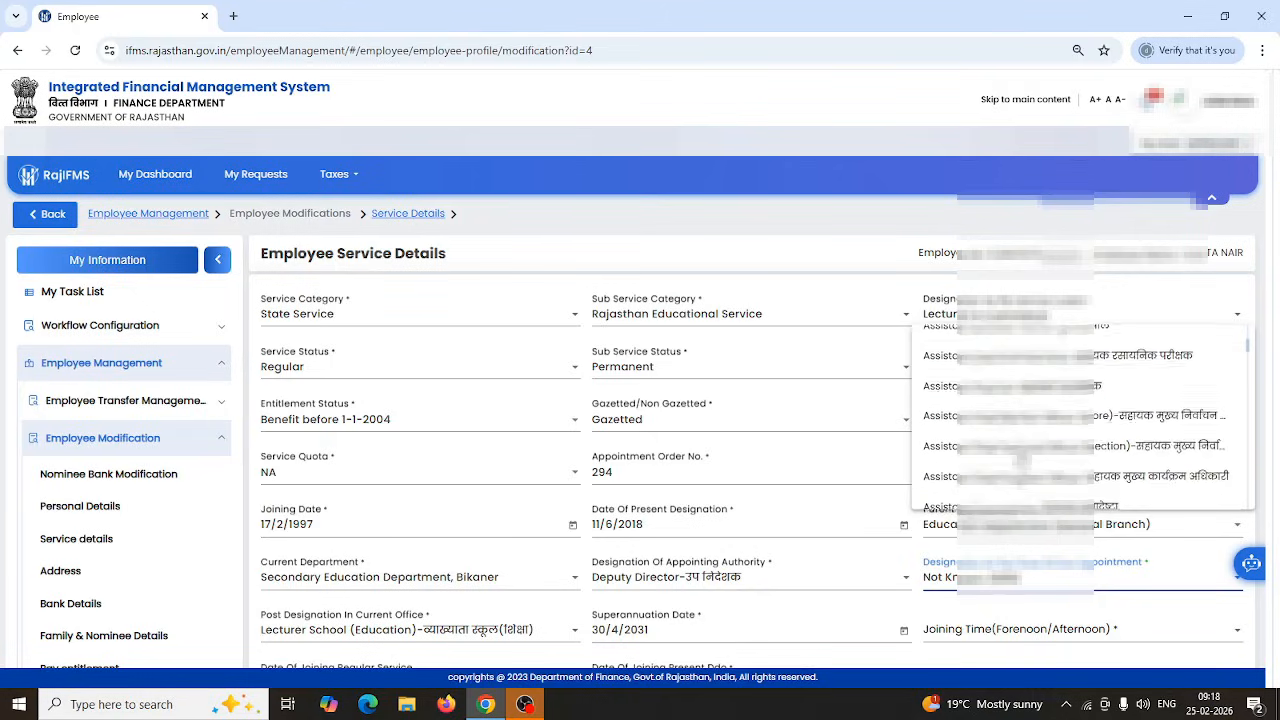
{"action": "scroll", "coordinate": [1020, 458], "scroll_direction": "down", "scroll_amount": 5}
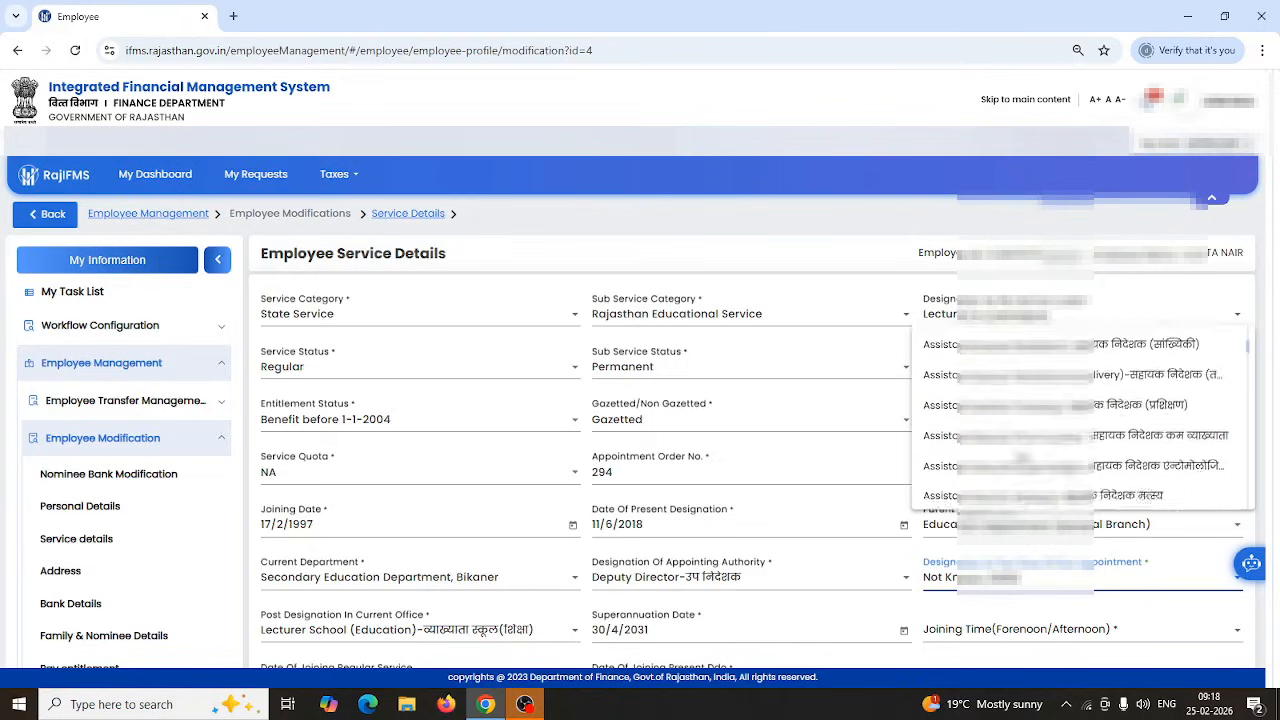
{"action": "scroll", "coordinate": [1020, 458], "scroll_direction": "down", "scroll_amount": 5}
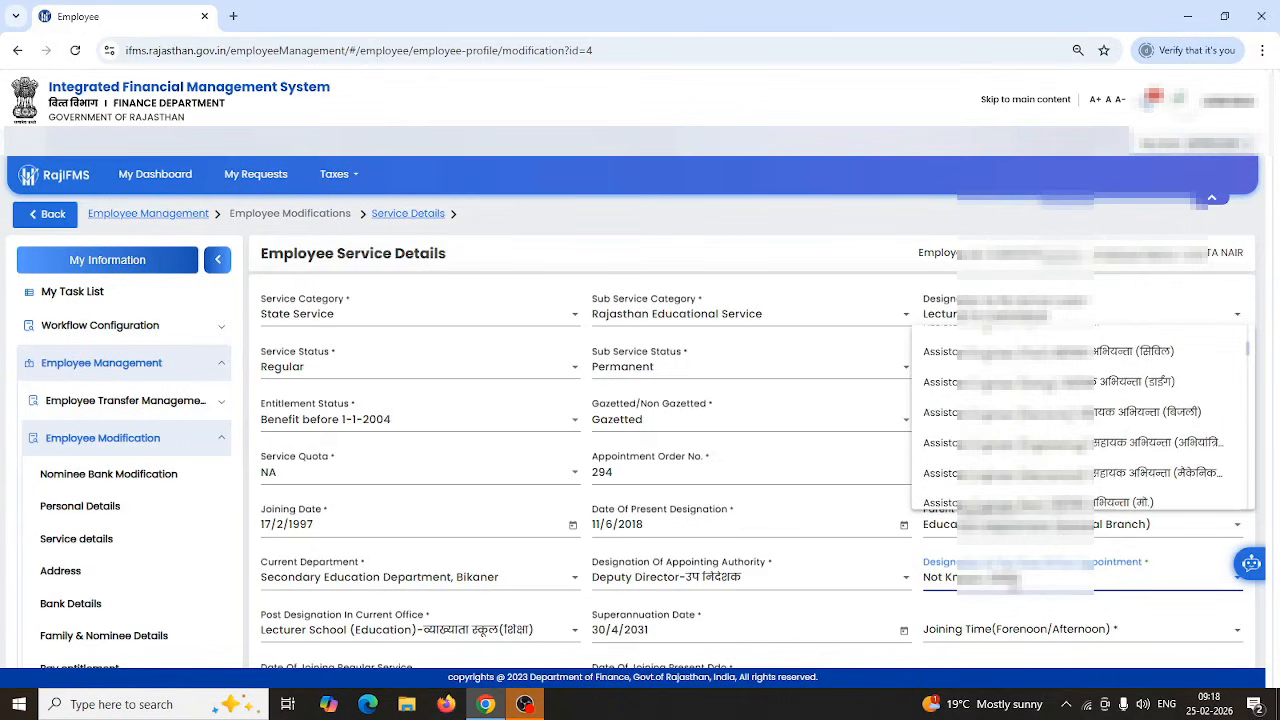
{"action": "scroll", "coordinate": [1040, 445], "scroll_direction": "down", "scroll_amount": 3}
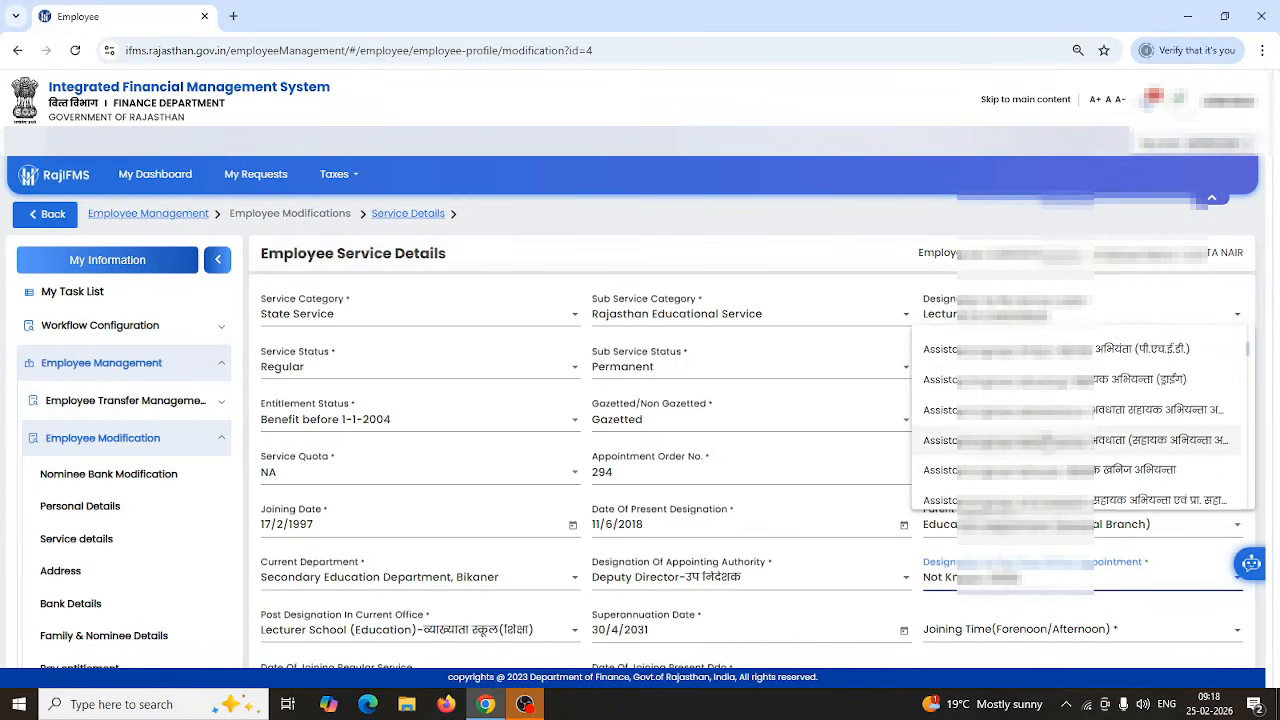
{"action": "scroll", "coordinate": [1048, 440], "scroll_direction": "down", "scroll_amount": 3}
{"action": "left_click", "coordinate": [1020, 432]}
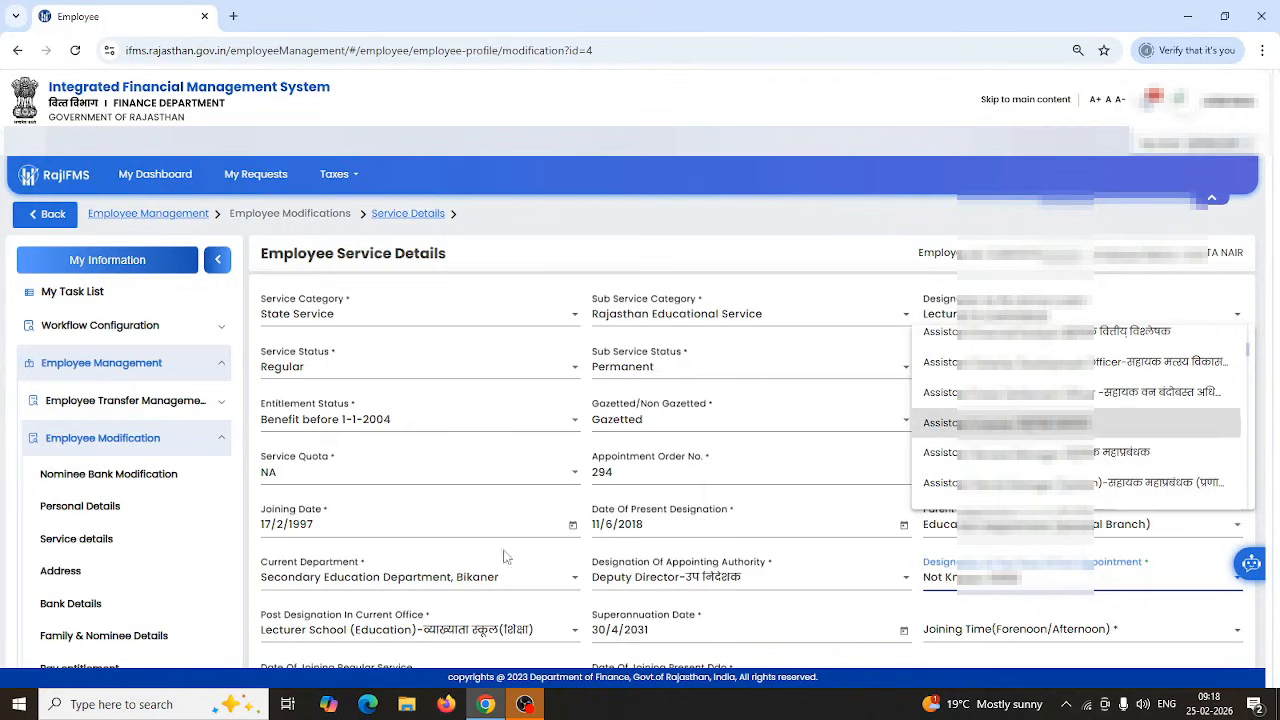
{"action": "scroll", "coordinate": [505, 557], "scroll_direction": "down", "scroll_amount": 3}
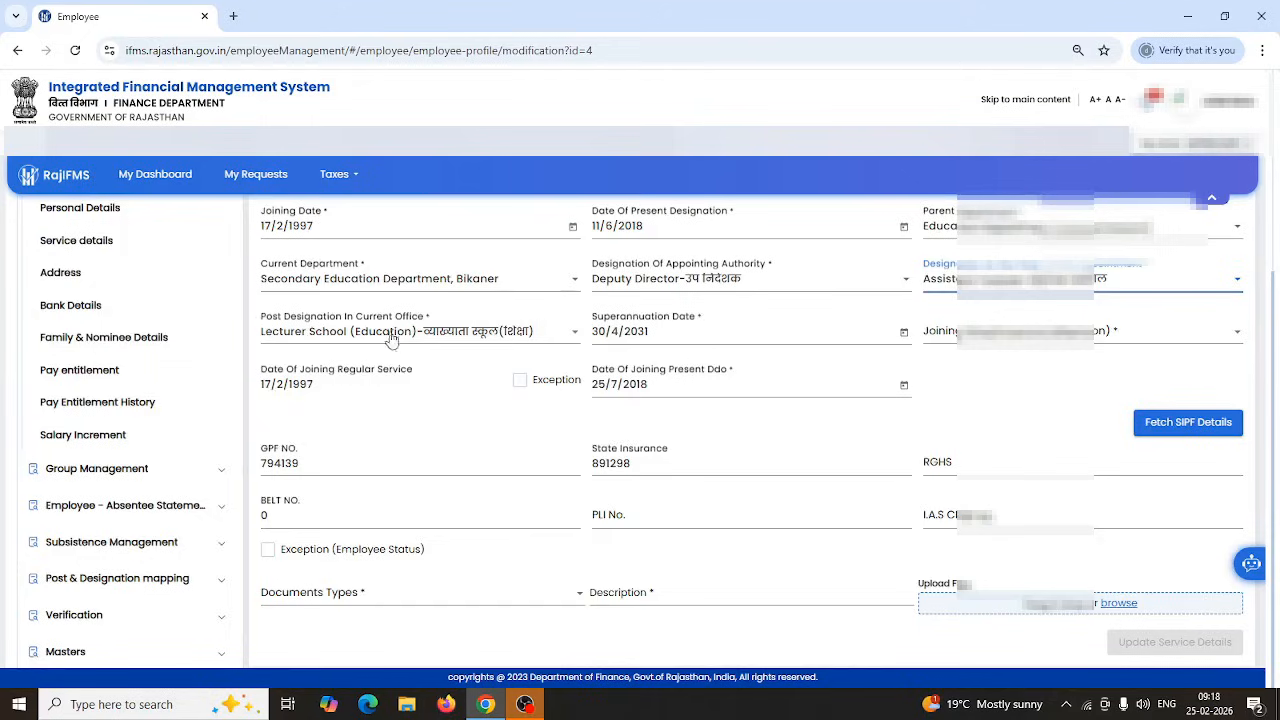
Confirm Lecturer School (Education) as the current post designation and choose Afternoon joining time.
{"action": "left_click", "coordinate": [456, 341]}
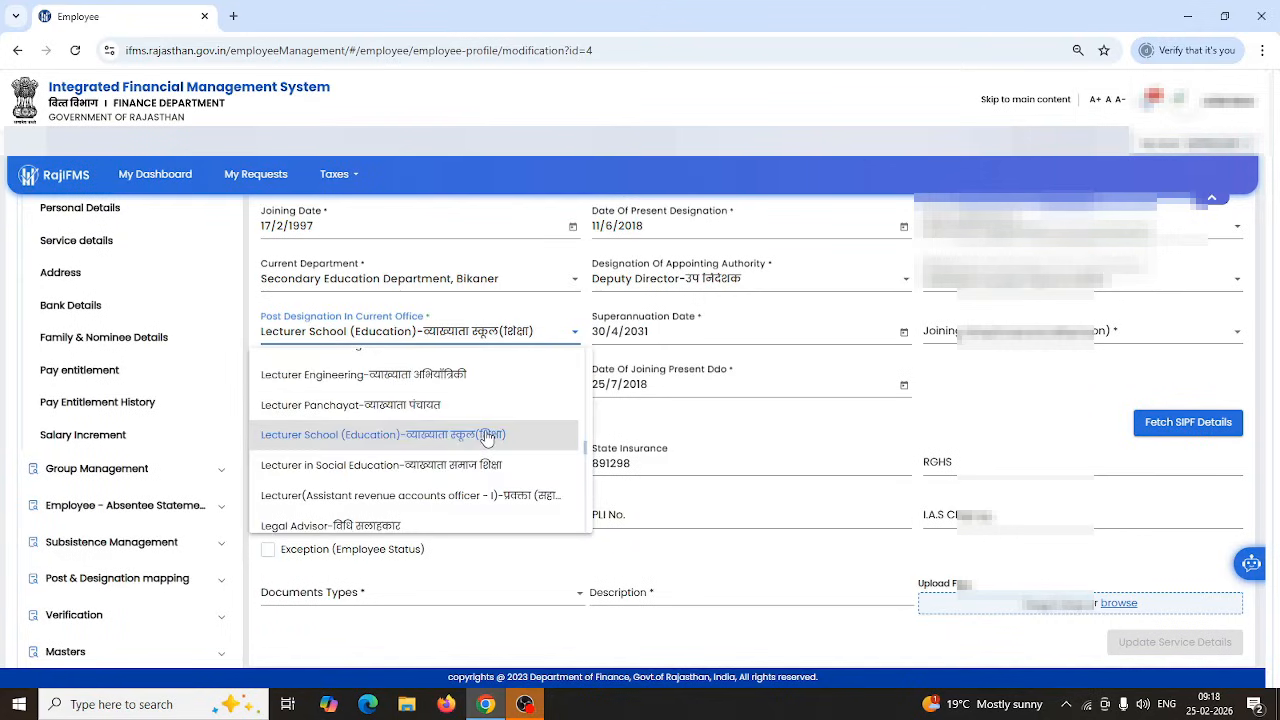
{"action": "left_click", "coordinate": [488, 437]}
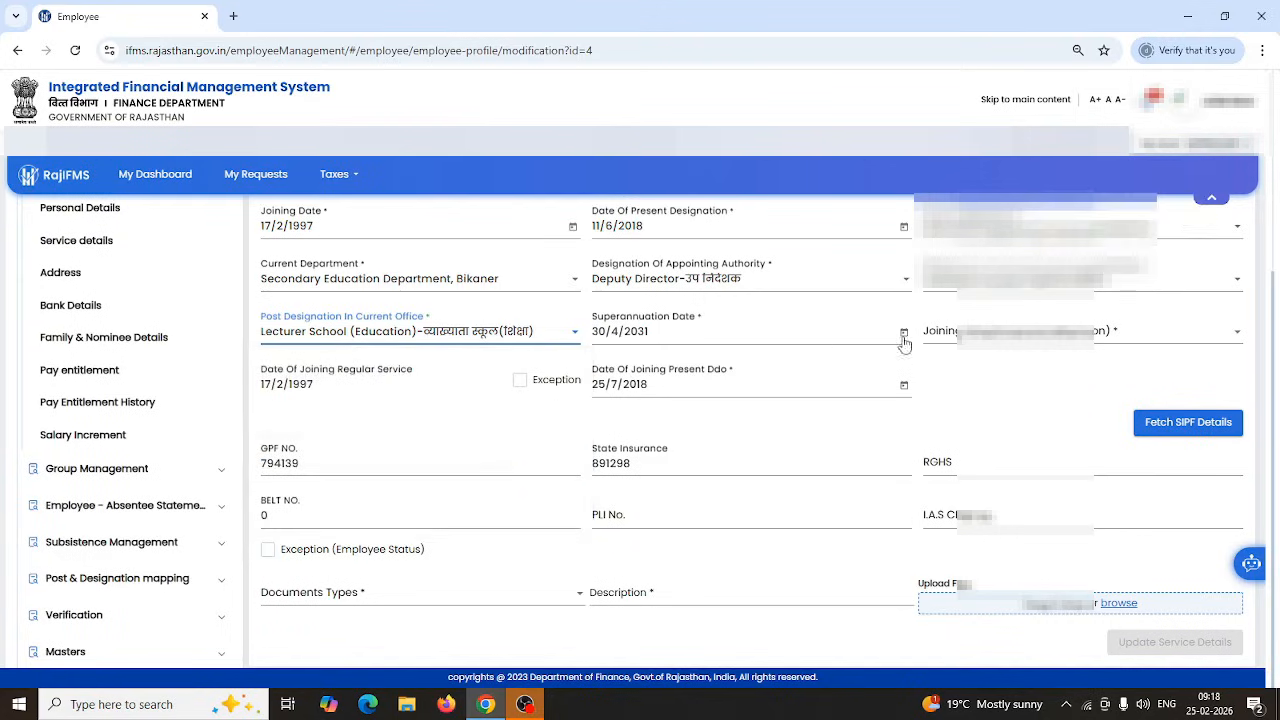
{"action": "left_click", "coordinate": [990, 338]}
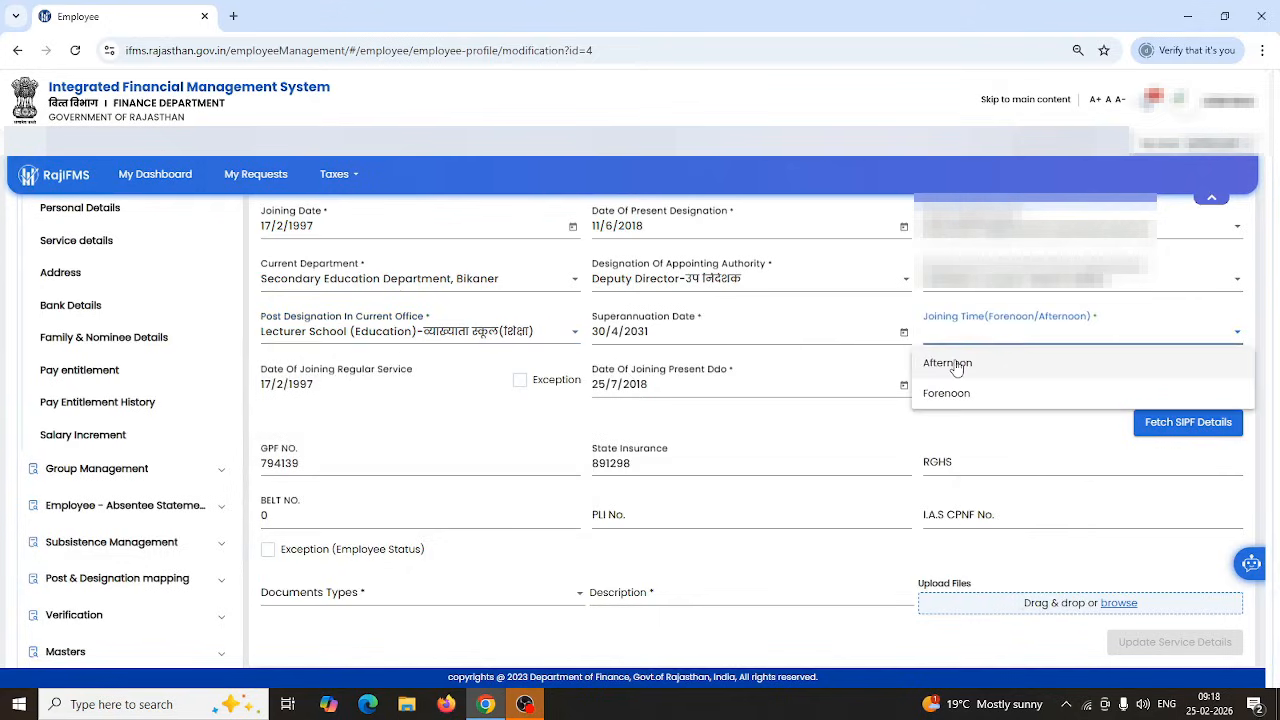
{"action": "left_click", "coordinate": [956, 366]}
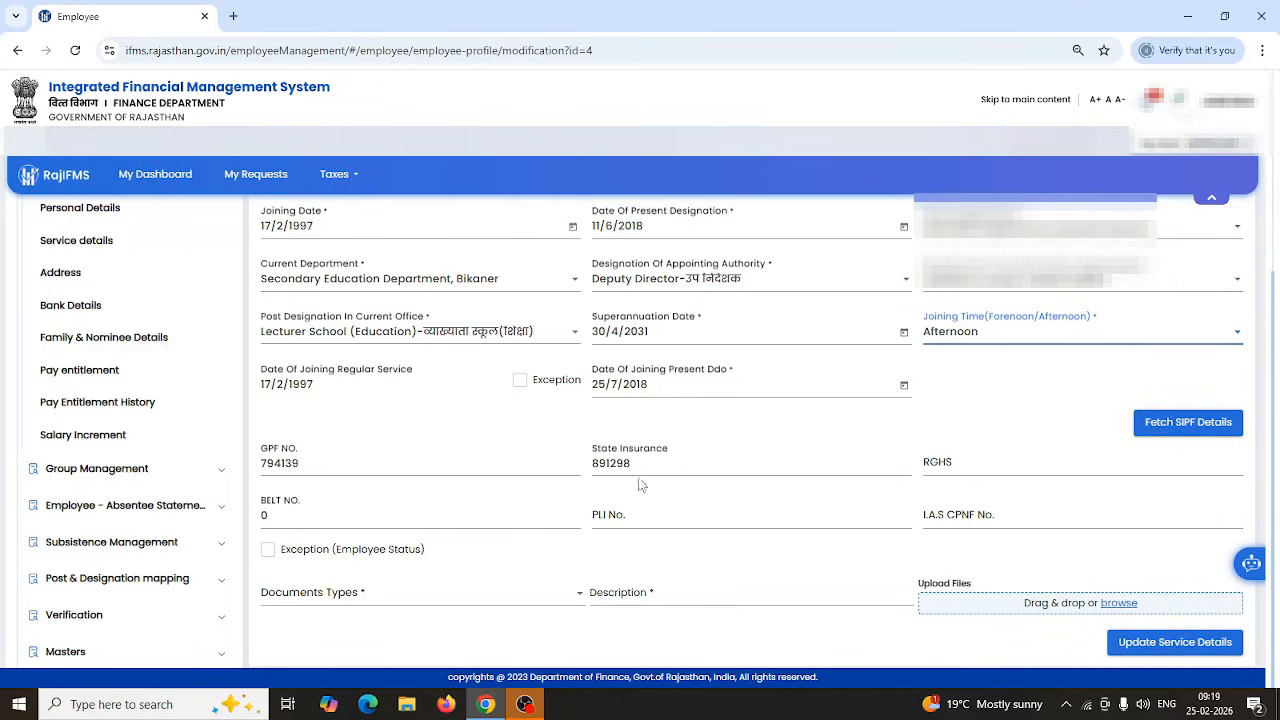
Set the document type to Joining Application and start entering its description.
{"action": "left_click", "coordinate": [314, 600]}
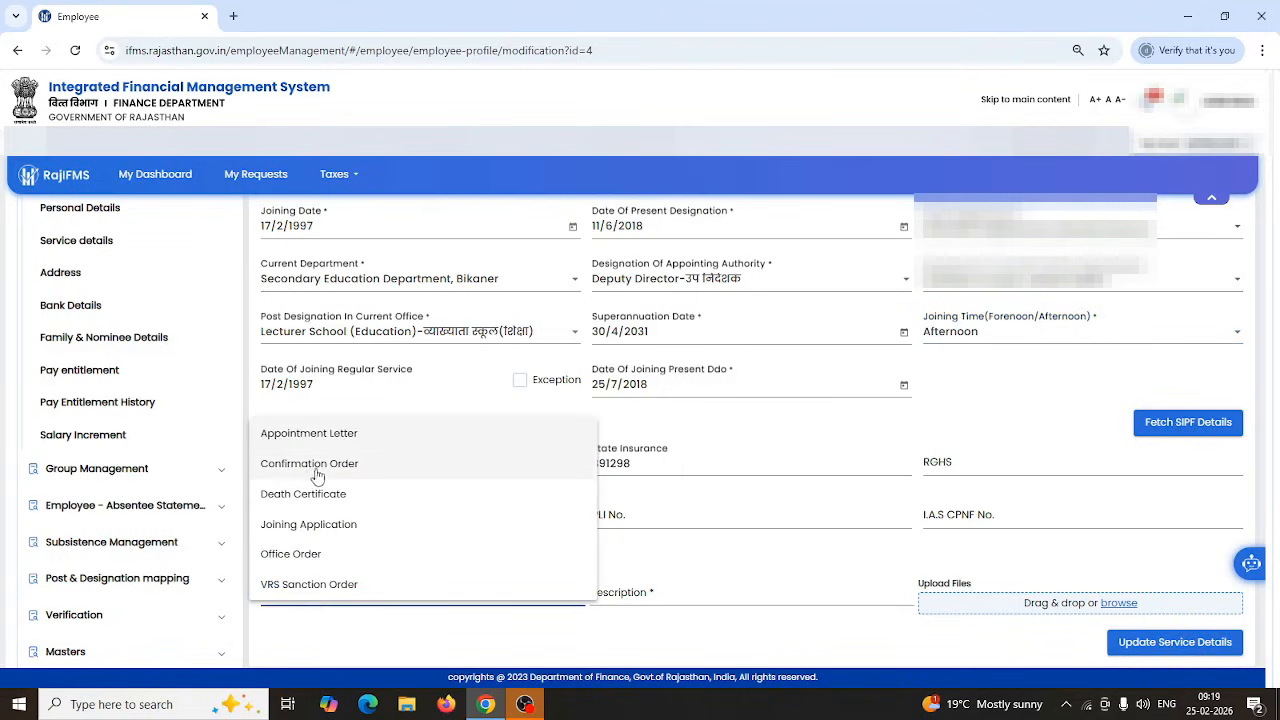
{"action": "left_click", "coordinate": [301, 530]}
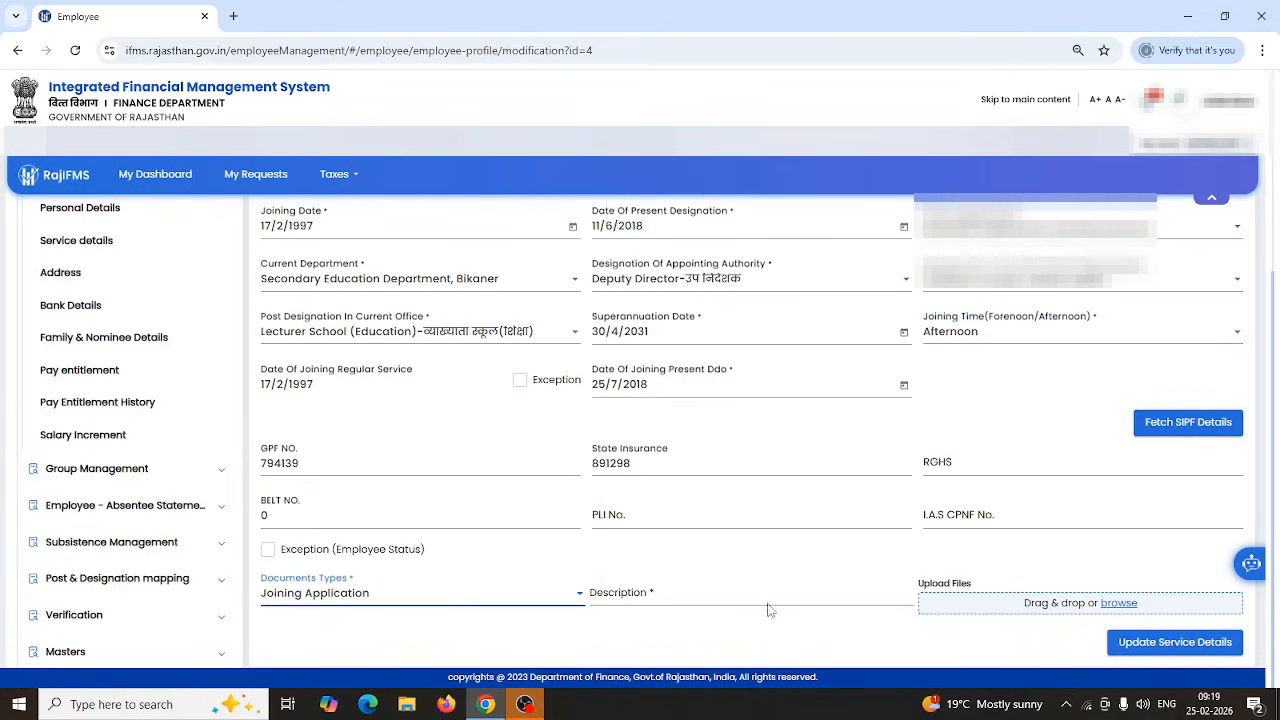
{"action": "left_click", "coordinate": [690, 598]}
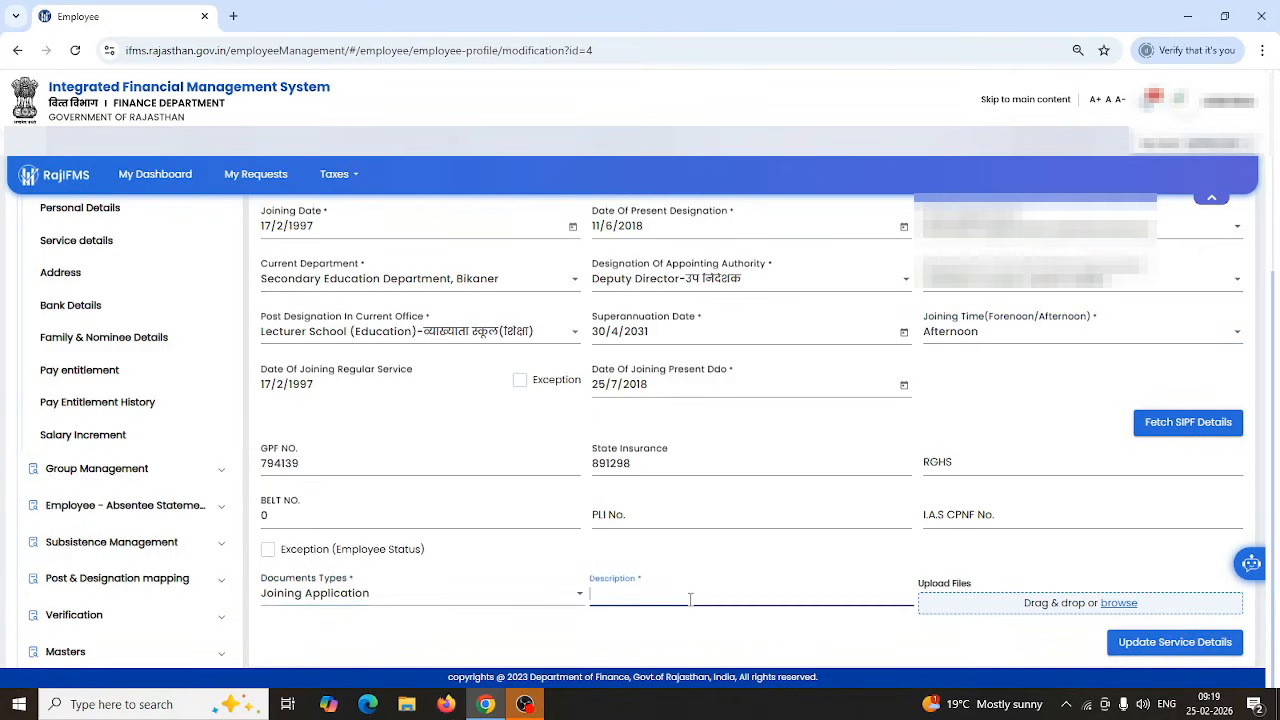
Attach 6.pdf from the Desktop and submit the updated service details.
{"action": "left_click", "coordinate": [1119, 604]}
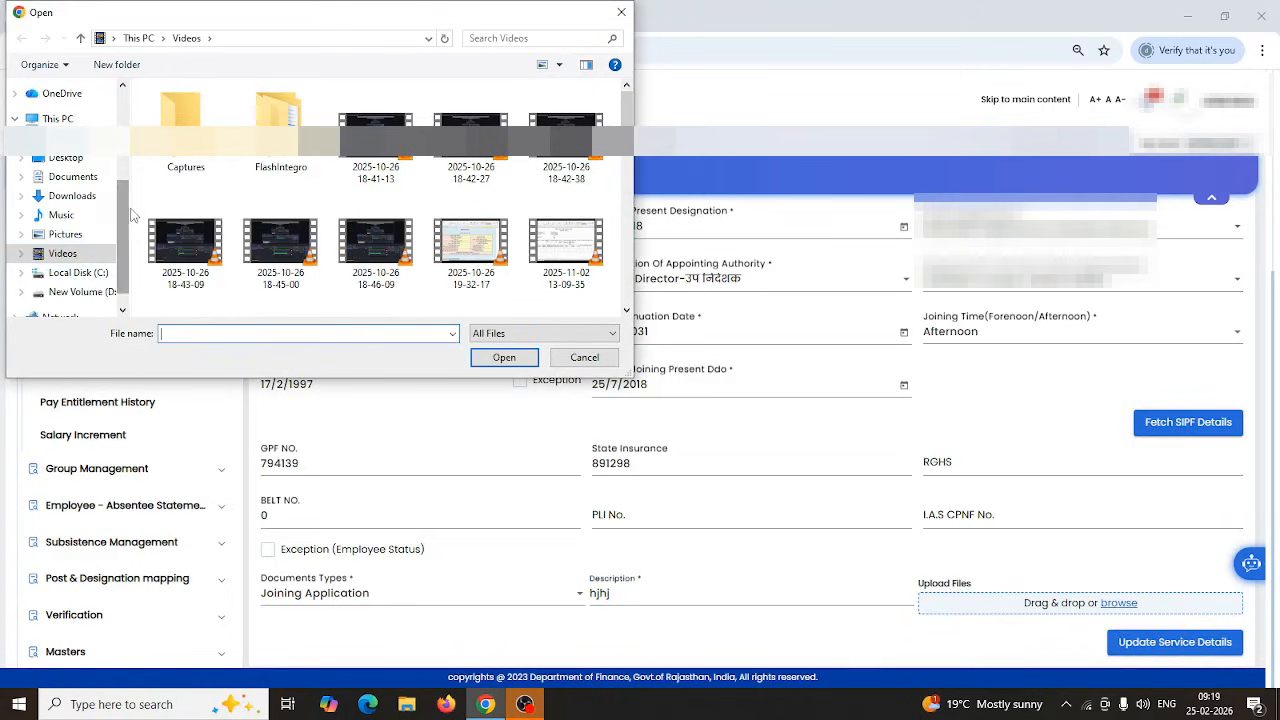
{"action": "scroll", "coordinate": [63, 120], "scroll_direction": "up", "scroll_amount": 3}
{"action": "left_click", "coordinate": [66, 119]}
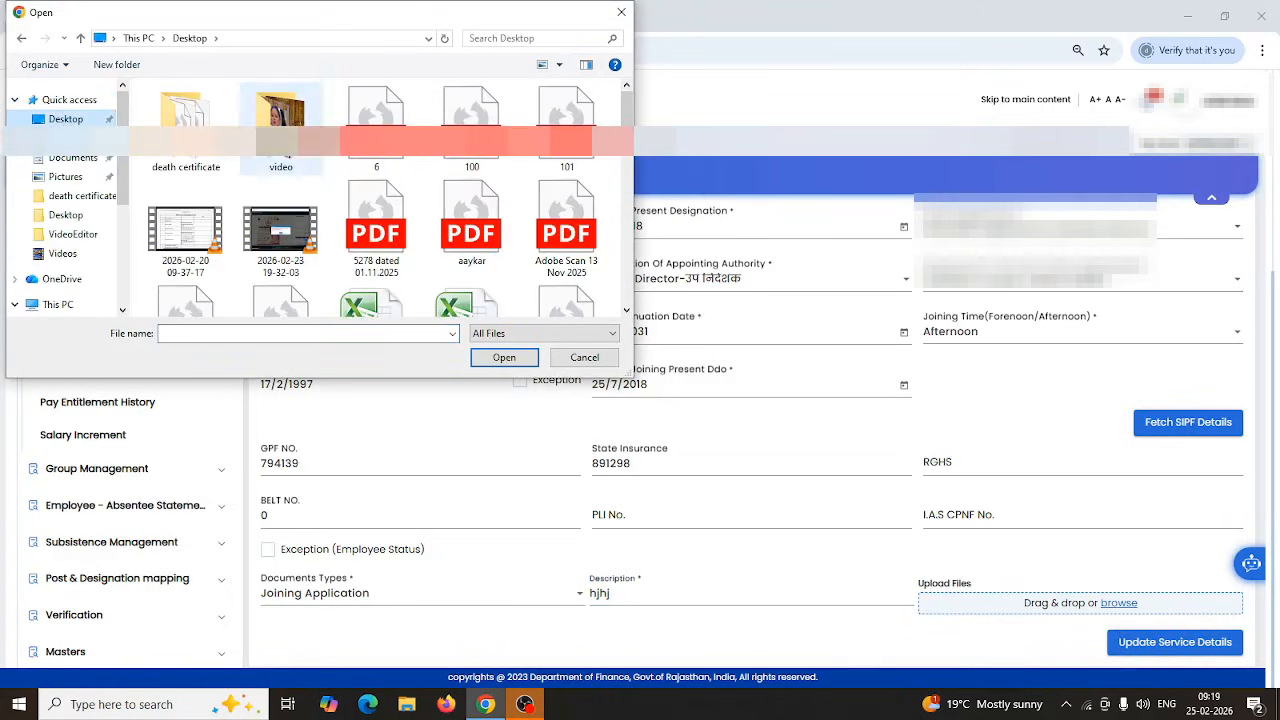
{"action": "double_click", "coordinate": [376, 122]}
{"action": "scroll", "coordinate": [1080, 585], "scroll_direction": "down", "scroll_amount": 1}
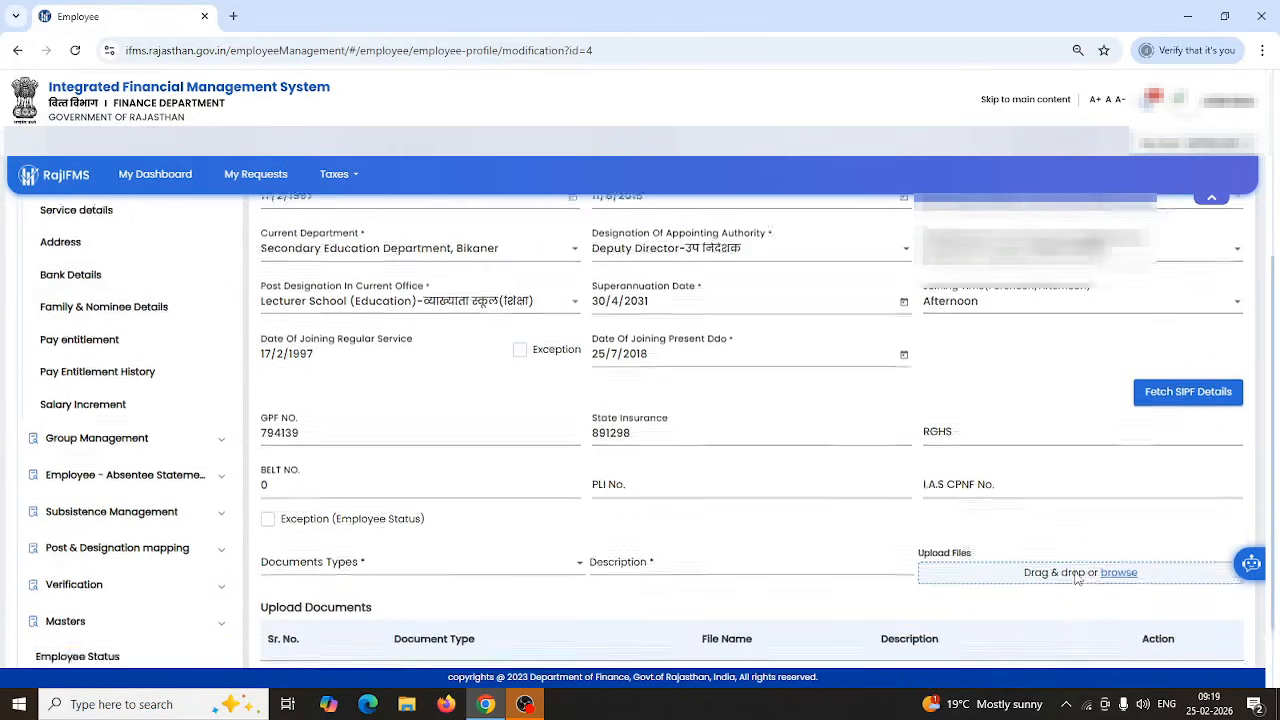
{"action": "left_click", "coordinate": [1147, 670]}
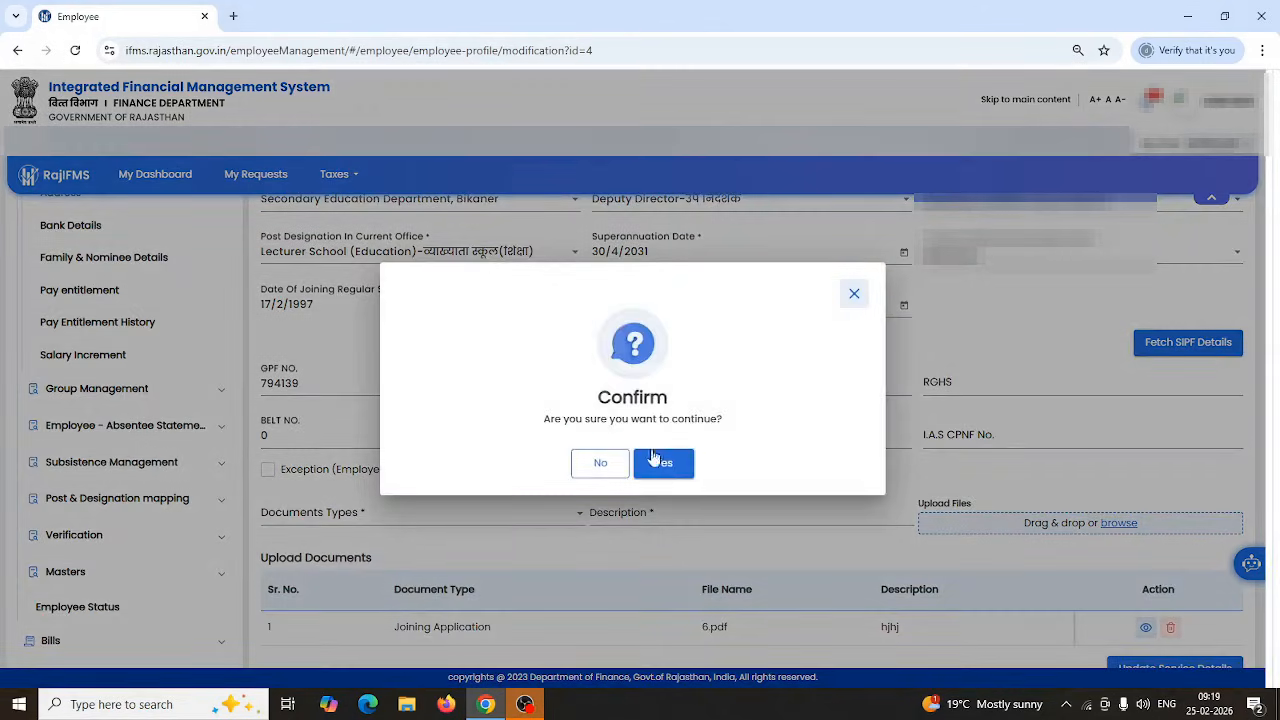
Confirm saving the service details request and acknowledge the success message to reach My Task List.
{"action": "left_click", "coordinate": [666, 468]}
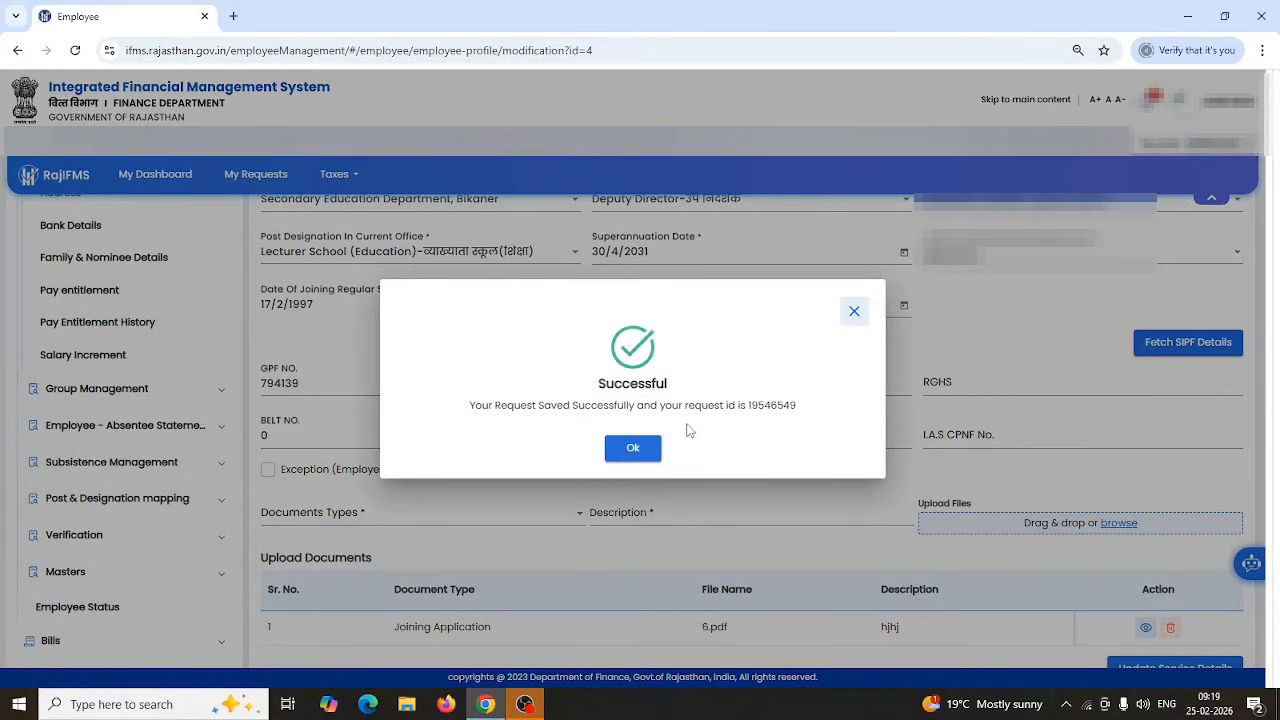
{"action": "left_click", "coordinate": [633, 450]}
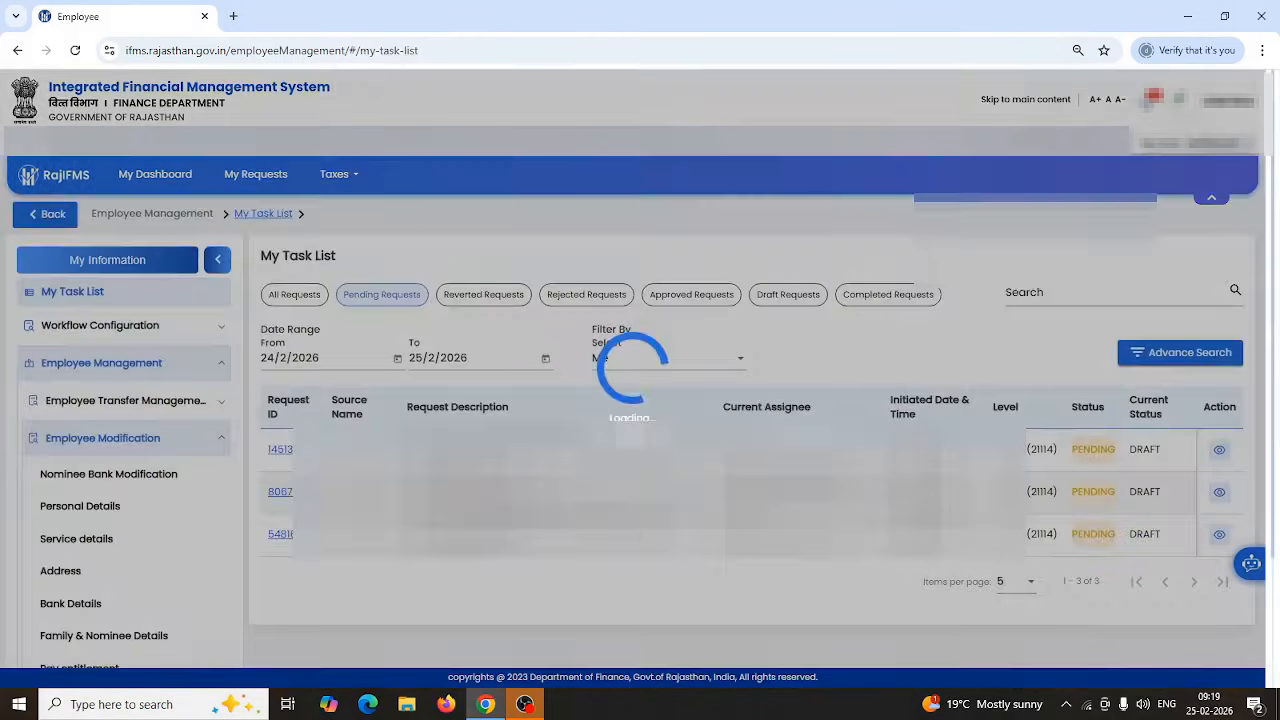